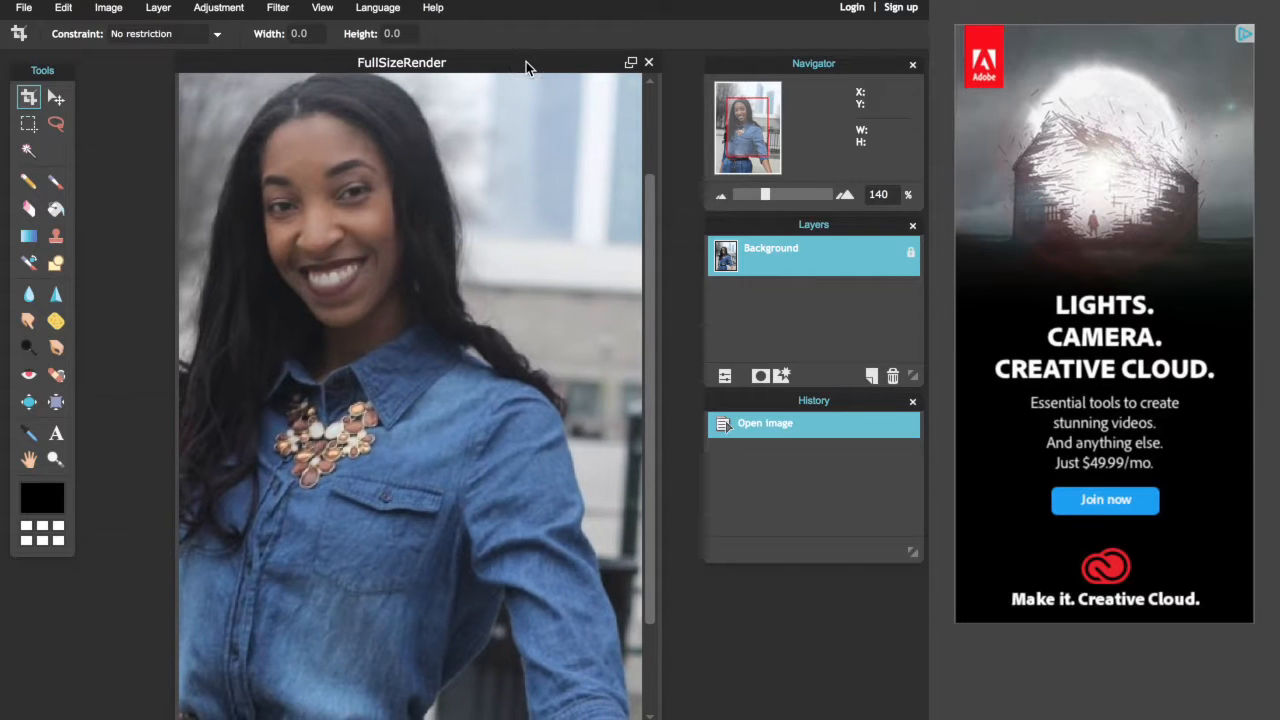
# Outline the woman's hair, shoulders and upper torso with the polygonal Lasso tool, closing the selection across the chest
pyautogui.moveTo(769, 198); pyautogui.dragTo(762, 200)
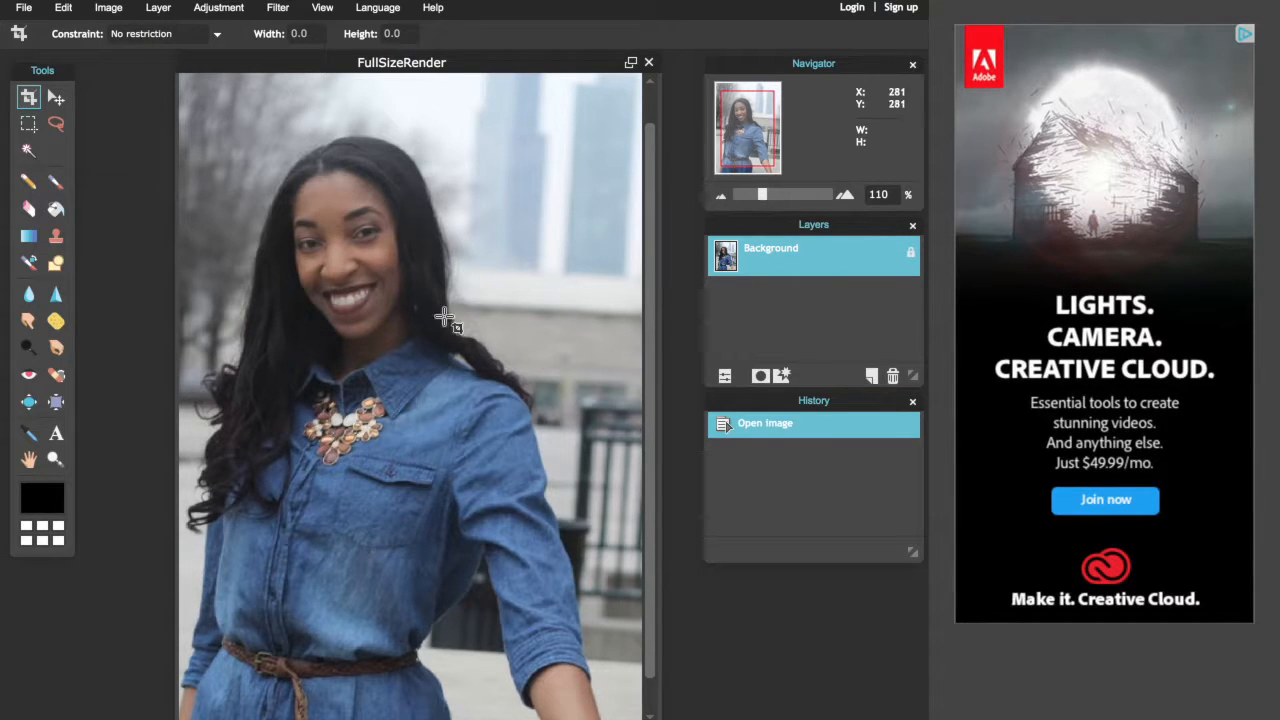
pyautogui.click(57, 124)
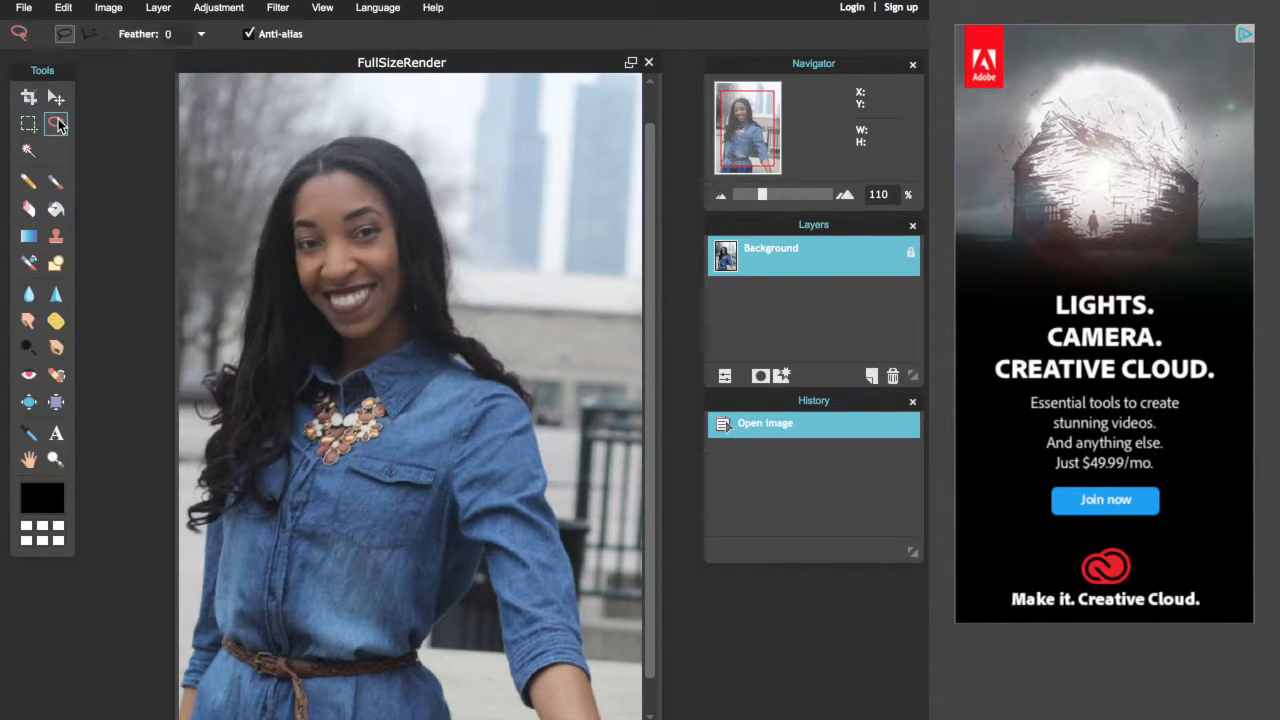
pyautogui.click(84, 35)
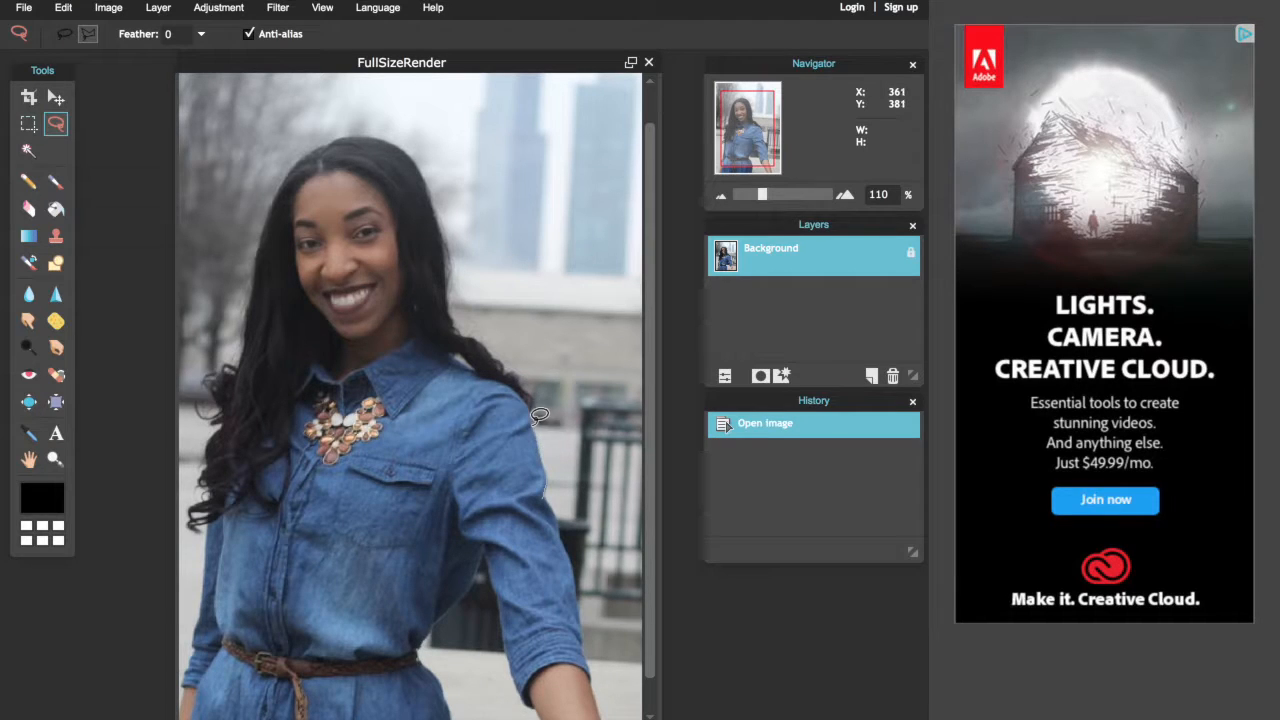
pyautogui.moveTo(537, 384)
pyautogui.mouseDown()
pyautogui.moveTo(454, 326)
pyautogui.moveTo(445, 242)
pyautogui.moveTo(410, 152)
pyautogui.moveTo(323, 134)
pyautogui.moveTo(293, 163)
pyautogui.moveTo(265, 228)
pyautogui.moveTo(245, 347)
pyautogui.moveTo(214, 367)
pyautogui.moveTo(227, 402)
pyautogui.moveTo(208, 466)
pyautogui.moveTo(216, 489)
pyautogui.moveTo(201, 499)
pyautogui.moveTo(219, 508)
pyautogui.moveTo(203, 516)
pyautogui.moveTo(208, 550)
pyautogui.moveTo(545, 495)
pyautogui.mouseUp()
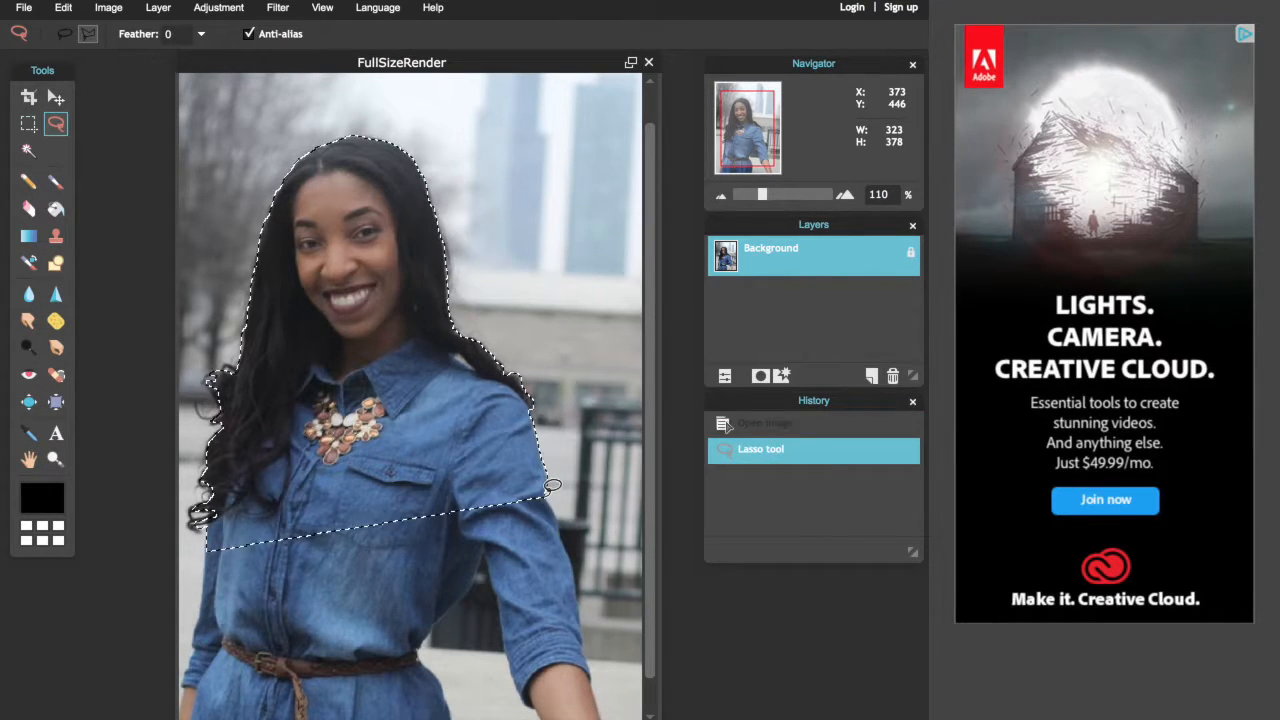
# Cut the selected upper body of the woman out of the FullSizeRender photo
pyautogui.click(63, 7)
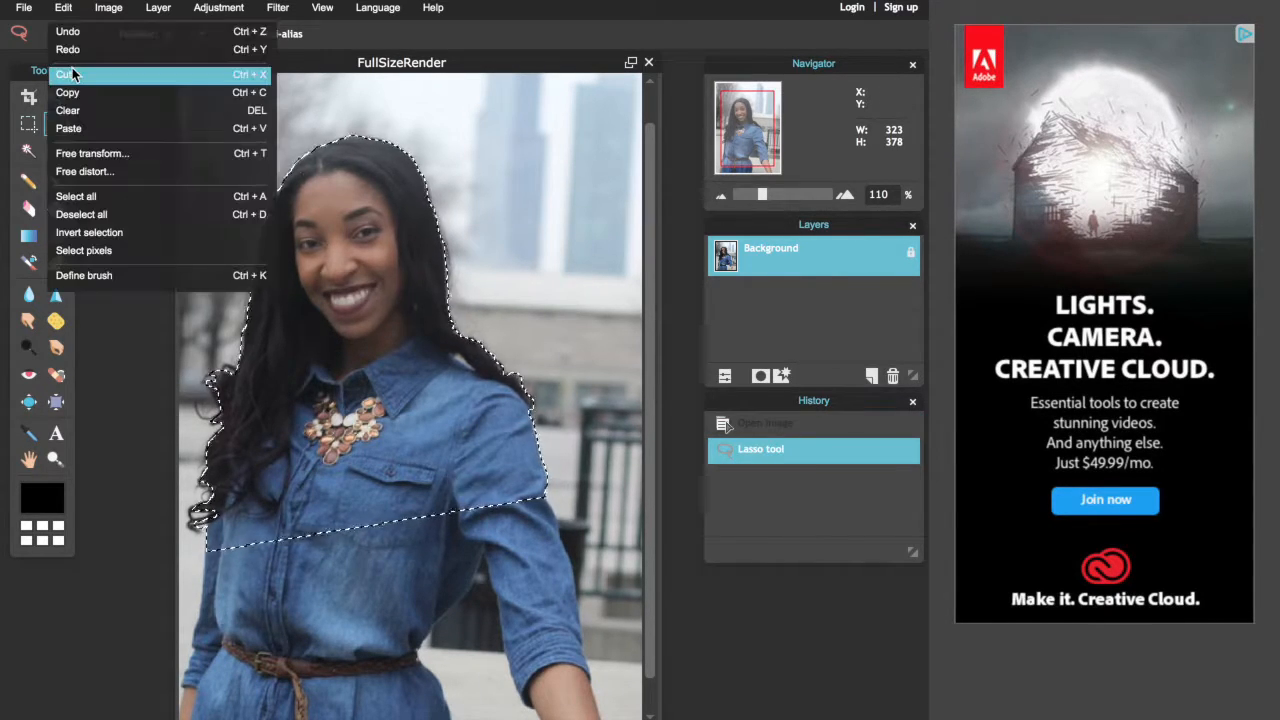
pyautogui.click(97, 347)
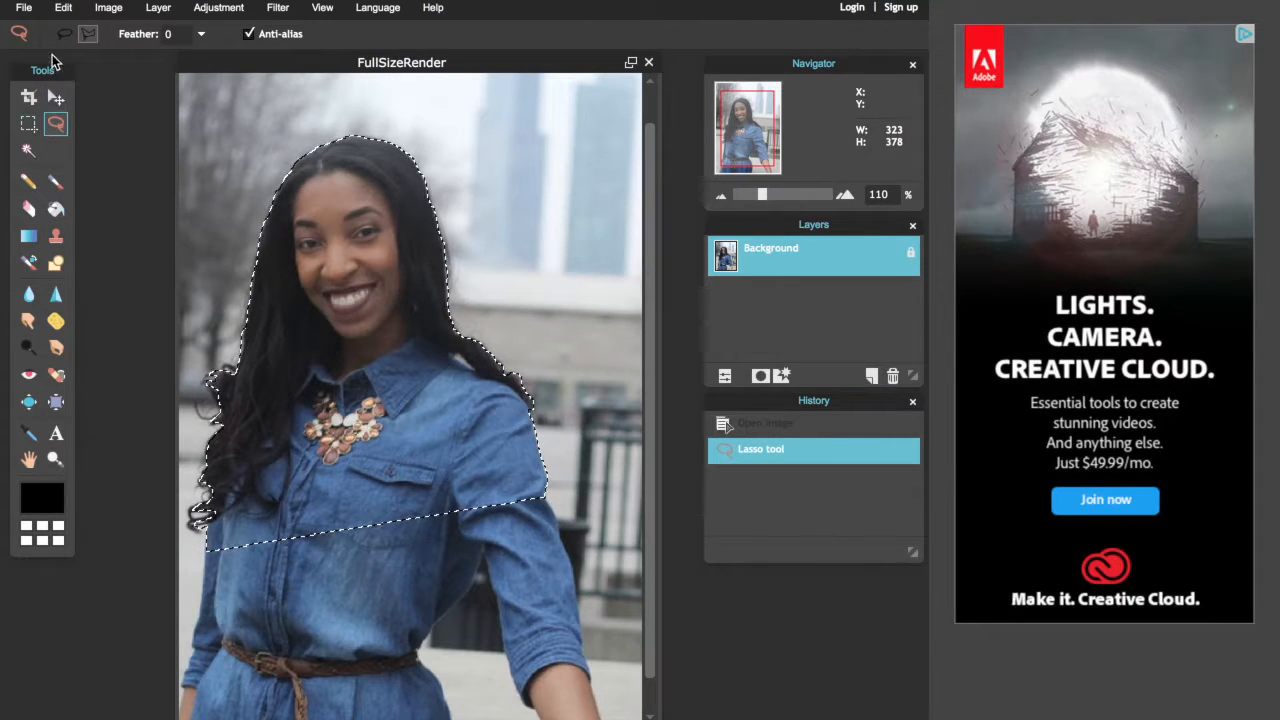
pyautogui.click(63, 7)
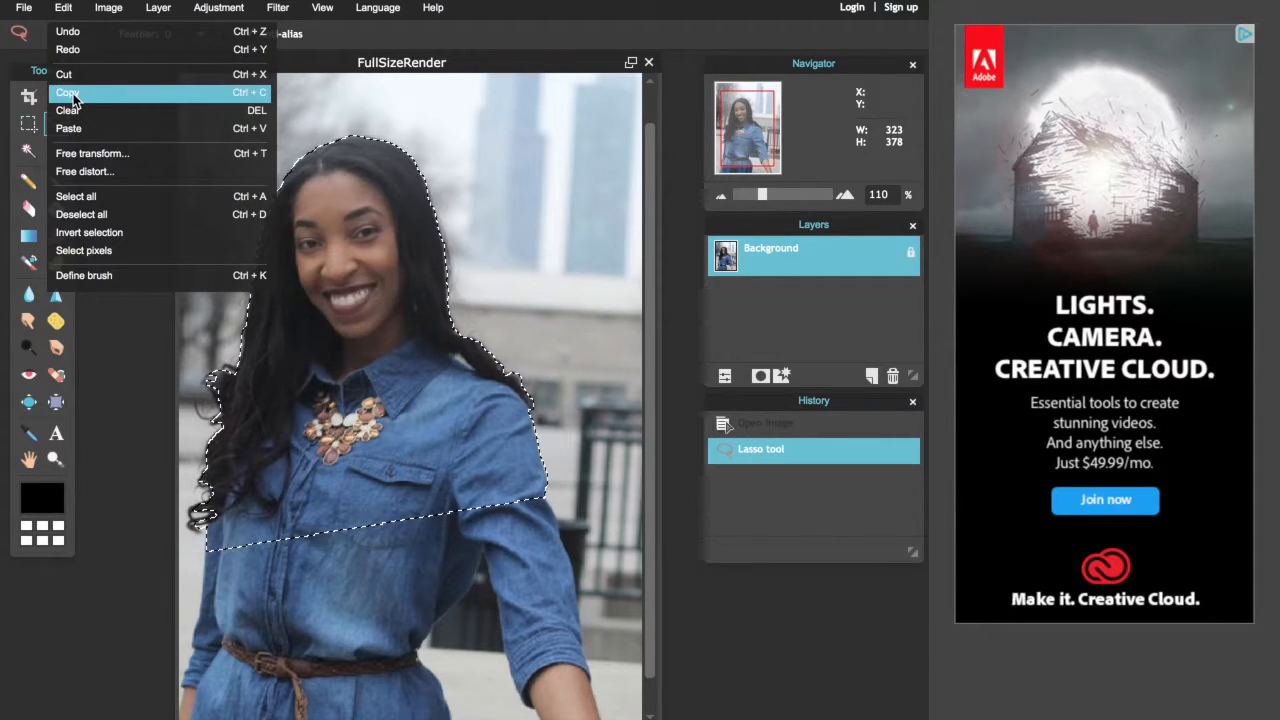
pyautogui.click(68, 77)
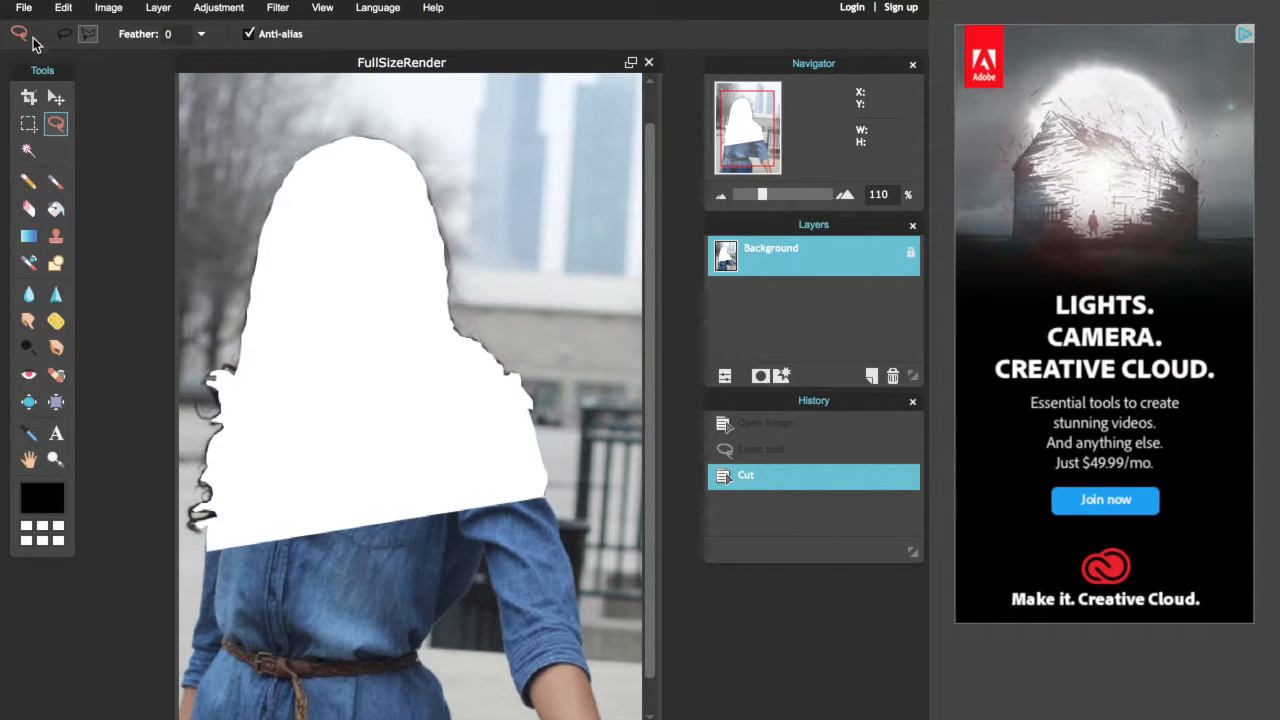
# Create a new transparent image from the clipboard at 323 x 378 px and enlarge its window around the cutout
pyautogui.click(24, 8)
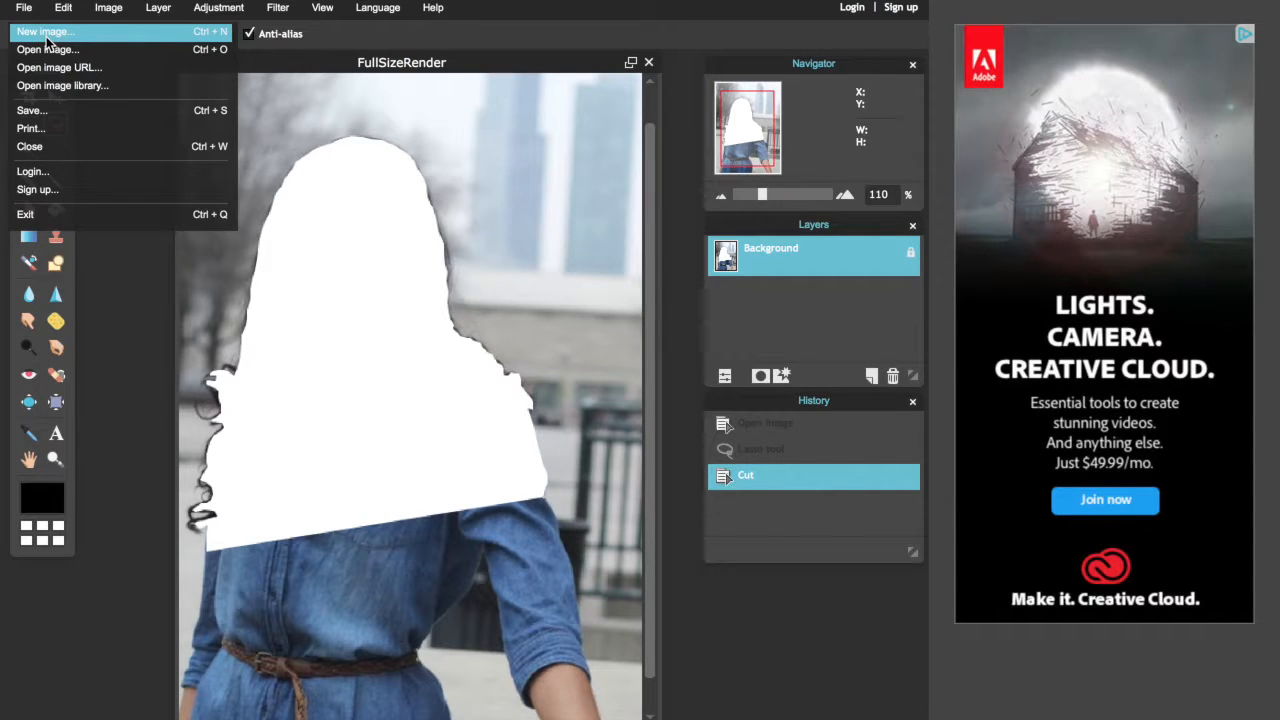
pyautogui.click(44, 34)
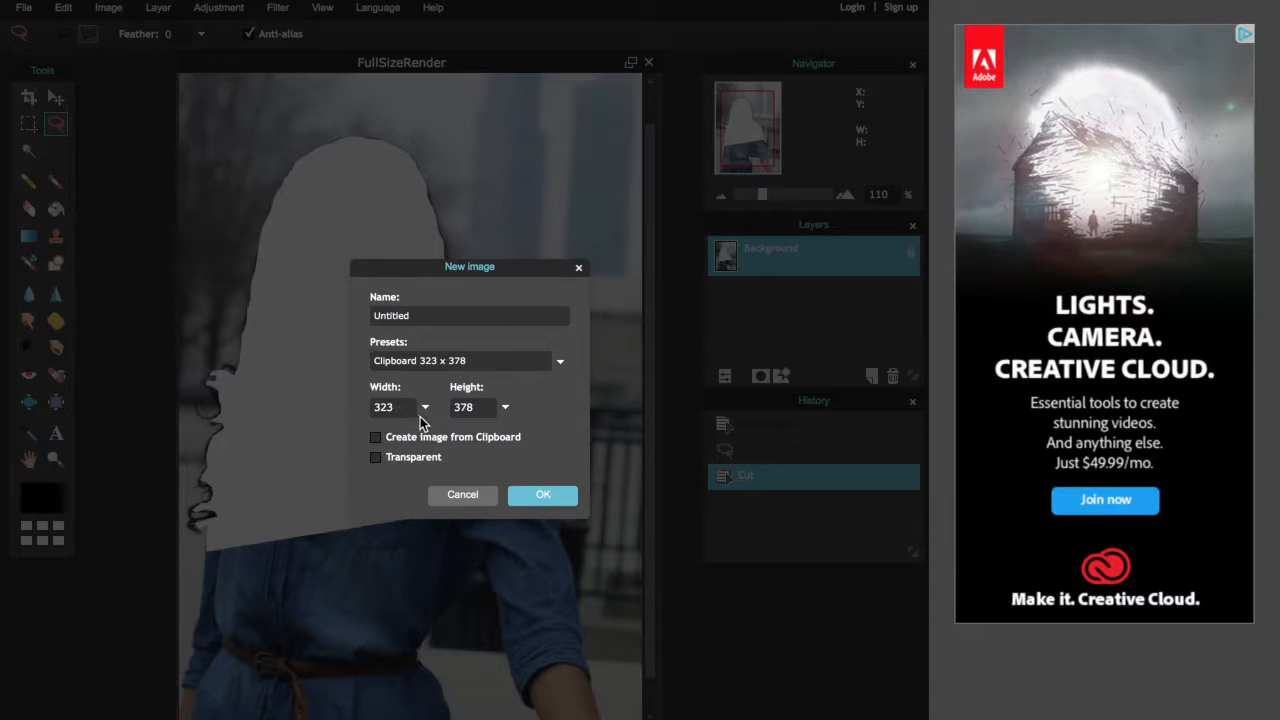
pyautogui.click(376, 458)
pyautogui.click(377, 440)
pyautogui.click(530, 494)
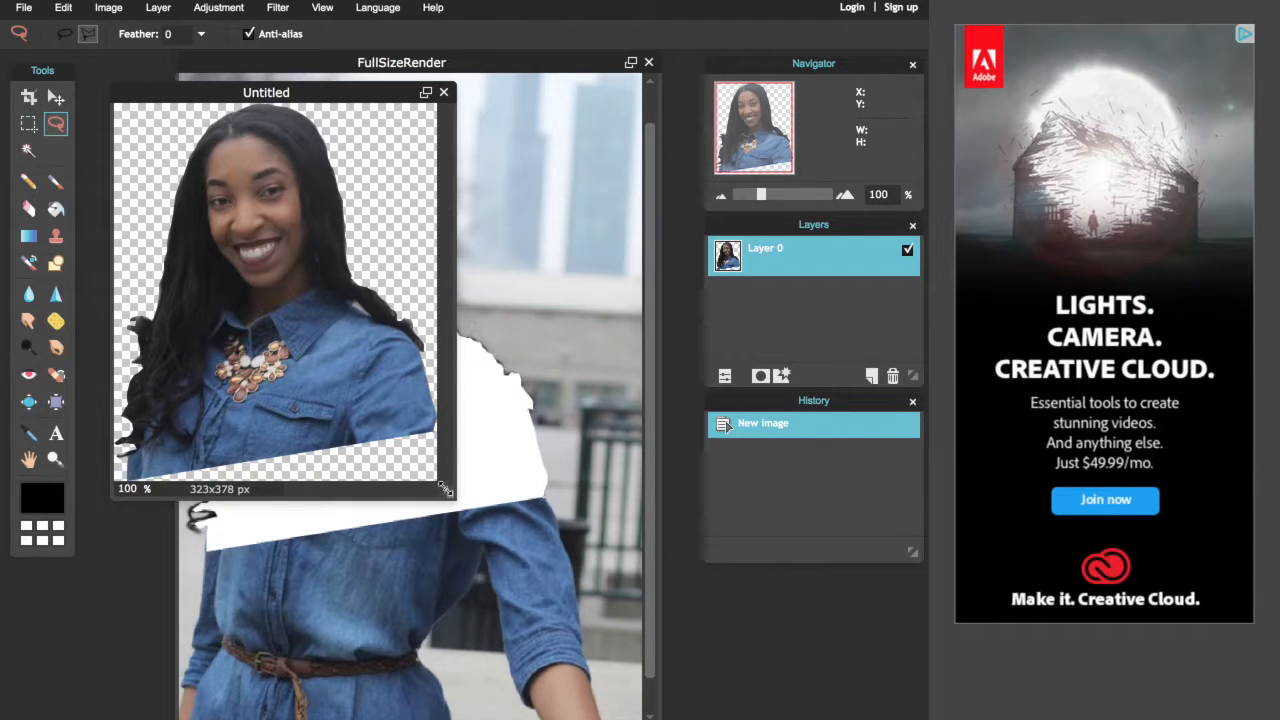
pyautogui.moveTo(449, 490); pyautogui.dragTo(590, 569)
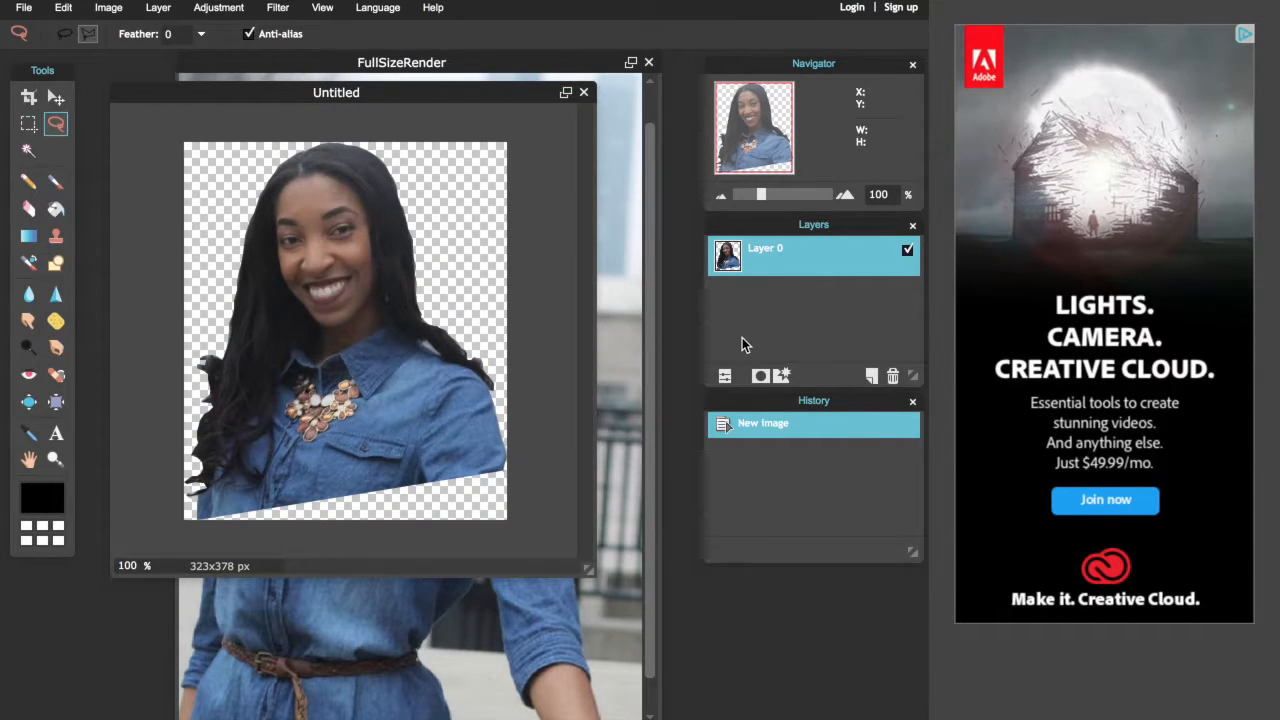
# Add an Outer glow layer style to the cutout layer and set the glow color to black (000000)
pyautogui.click(781, 377)
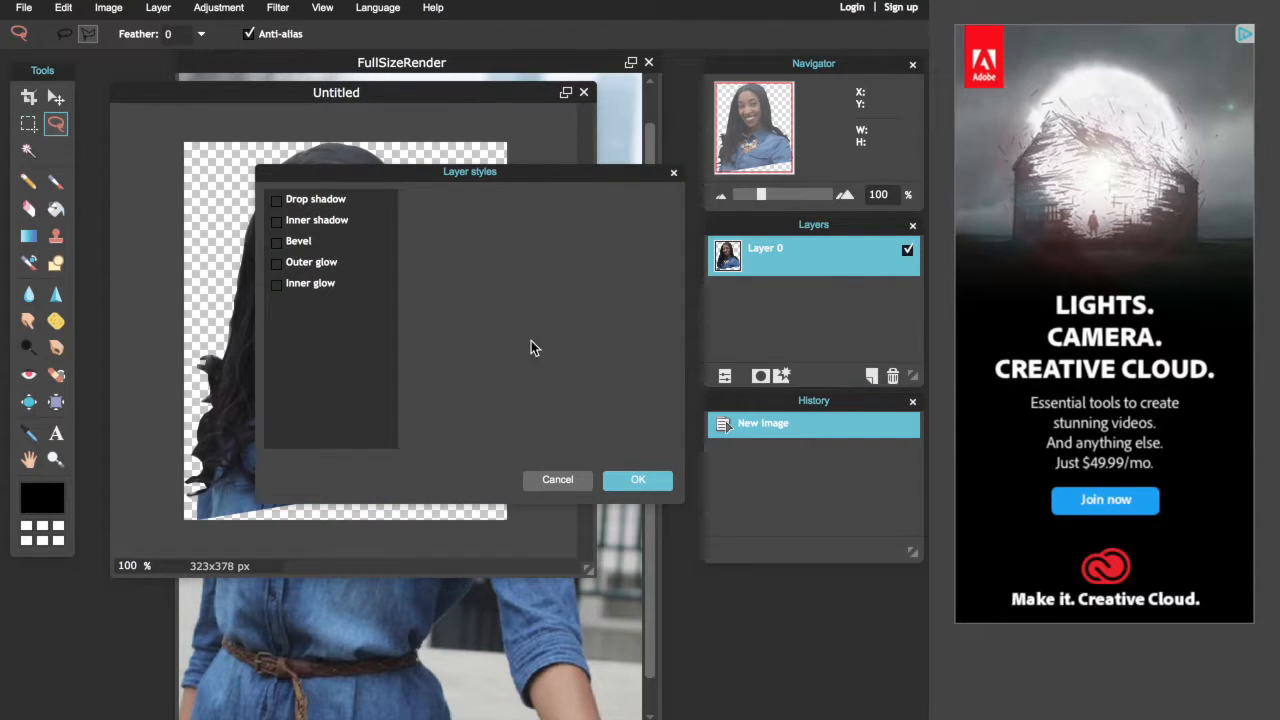
pyautogui.click(279, 262)
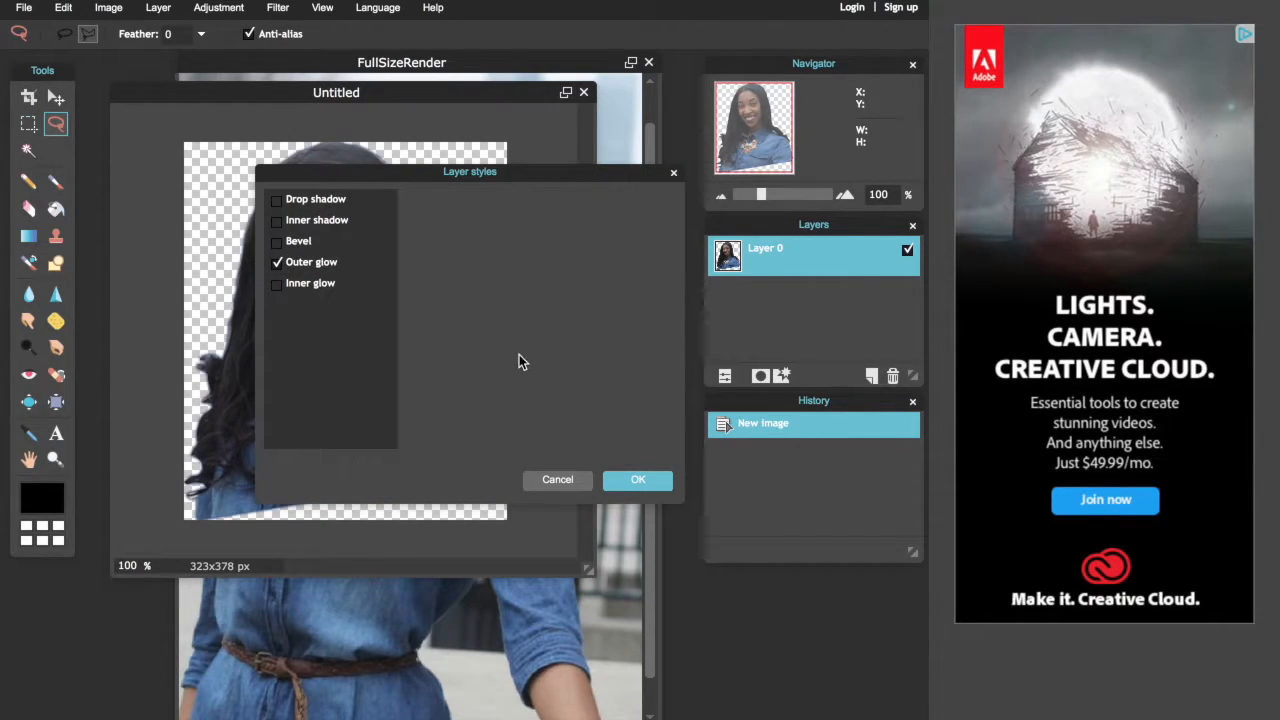
pyautogui.click(324, 266)
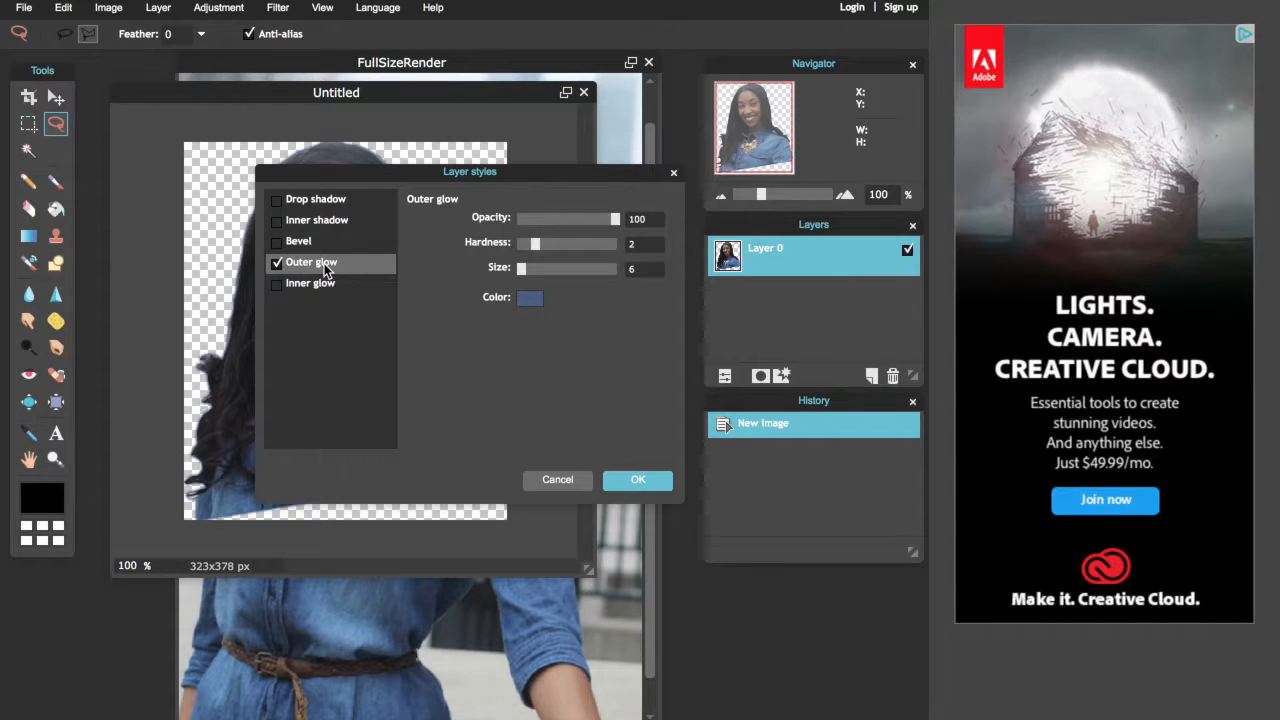
pyautogui.click(530, 302)
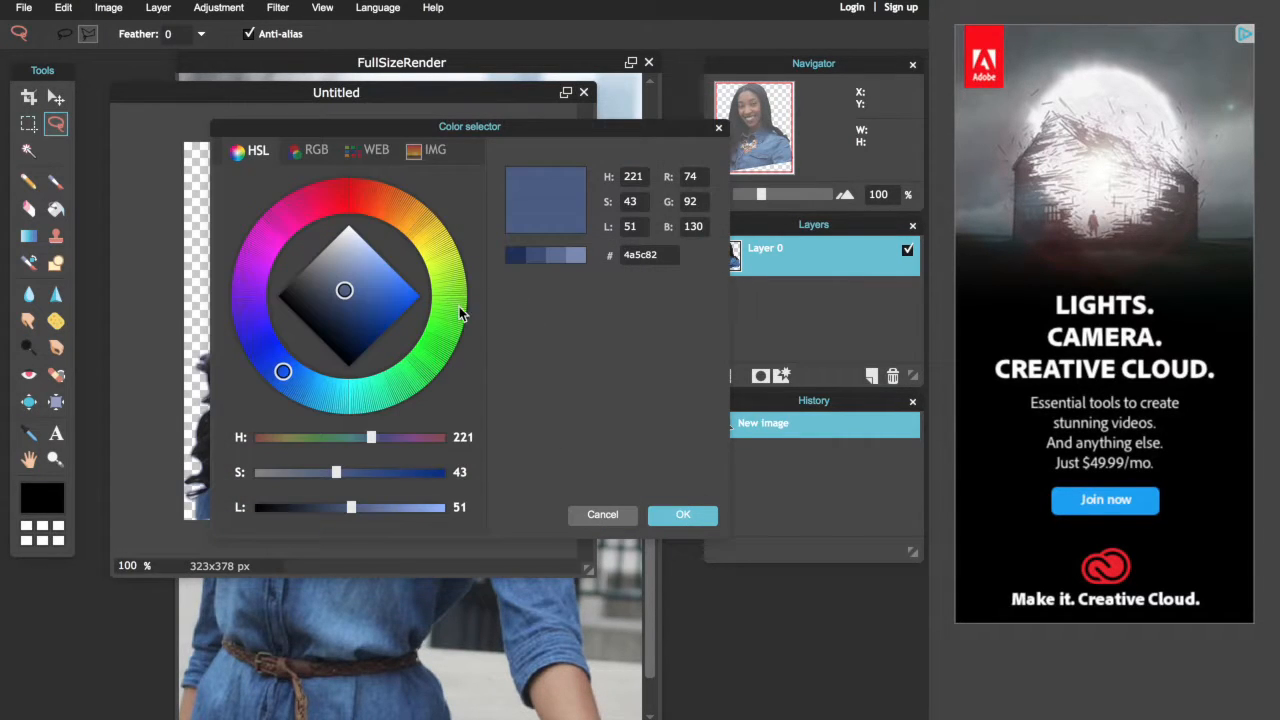
pyautogui.moveTo(344, 291); pyautogui.dragTo(288, 309)
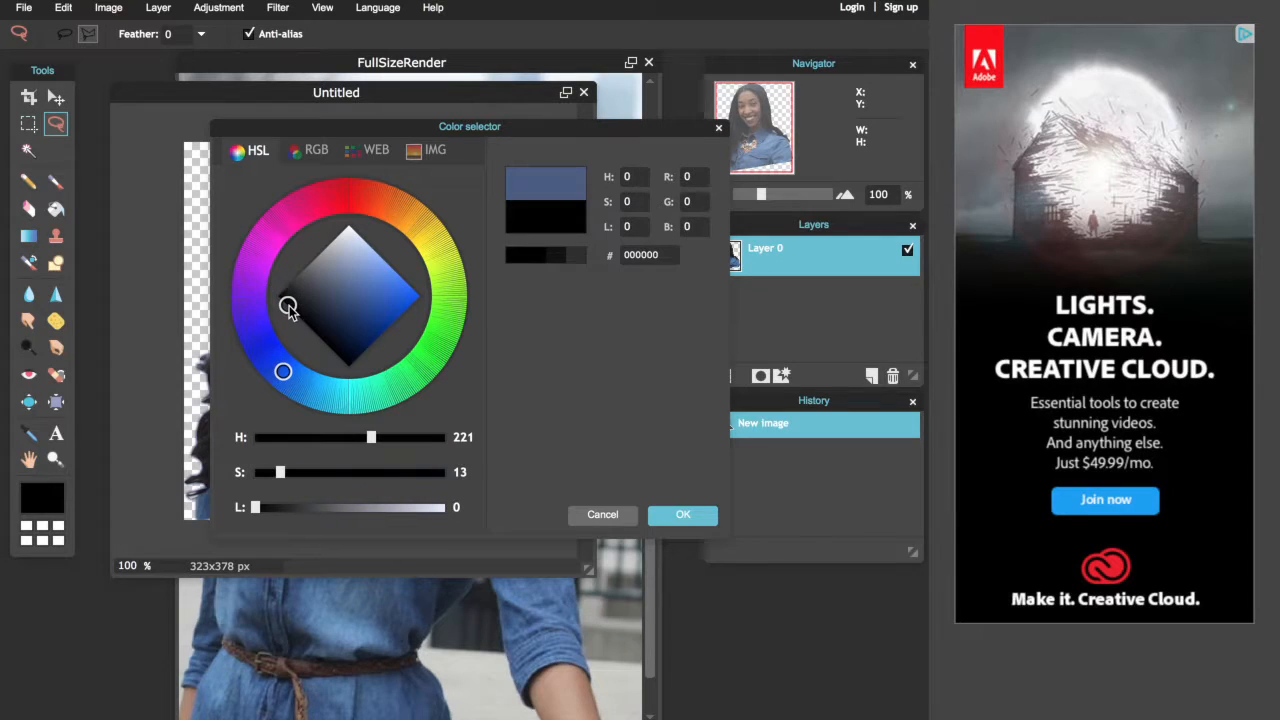
pyautogui.click(686, 514)
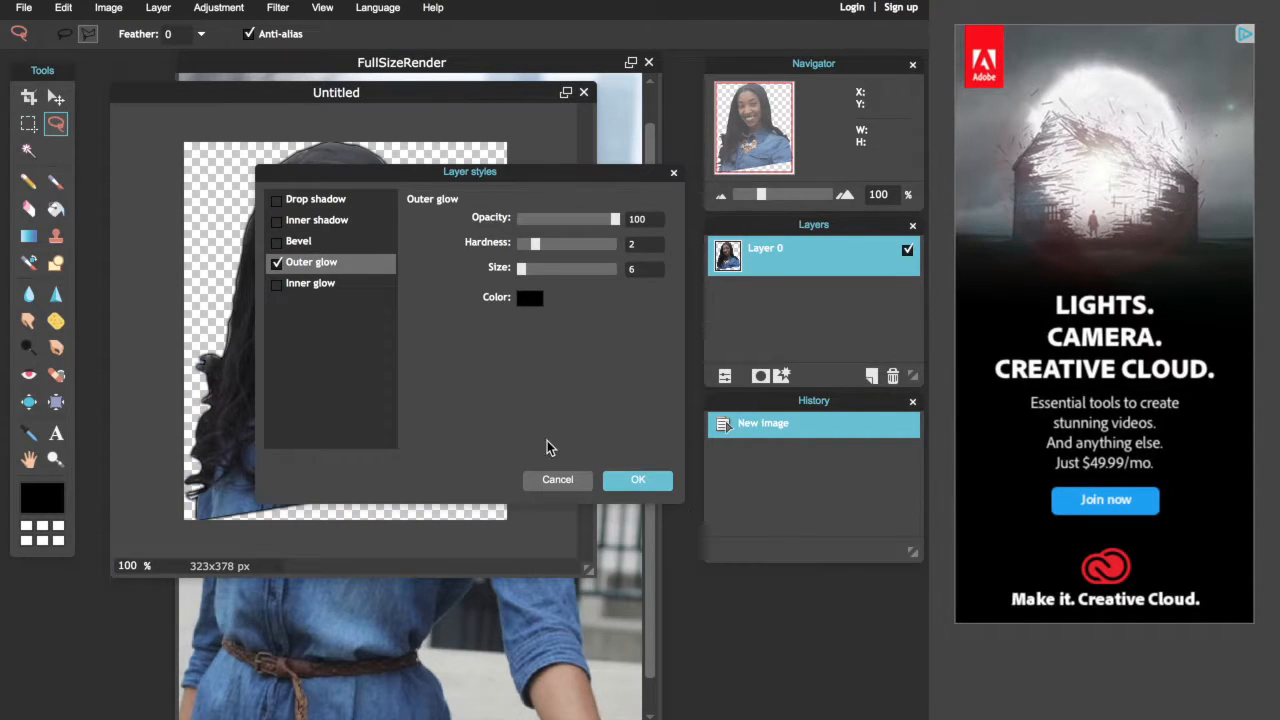
# Set the outer glow's hardness to 1 and size to 5, and apply the layer style
pyautogui.moveTo(571, 177); pyautogui.dragTo(802, 117)
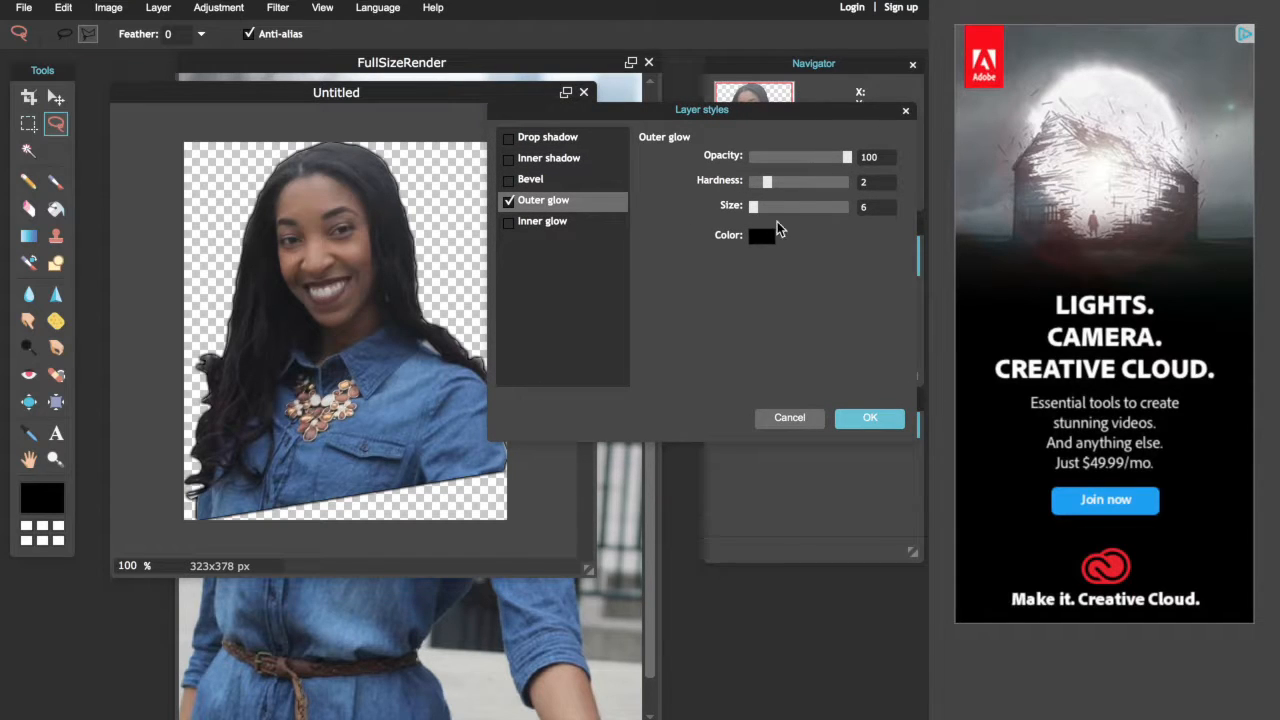
pyautogui.moveTo(753, 208)
pyautogui.mouseDown()
pyautogui.moveTo(791, 210)
pyautogui.moveTo(700, 210)
pyautogui.moveTo(755, 220)
pyautogui.moveTo(763, 188)
pyautogui.moveTo(752, 185)
pyautogui.mouseUp()
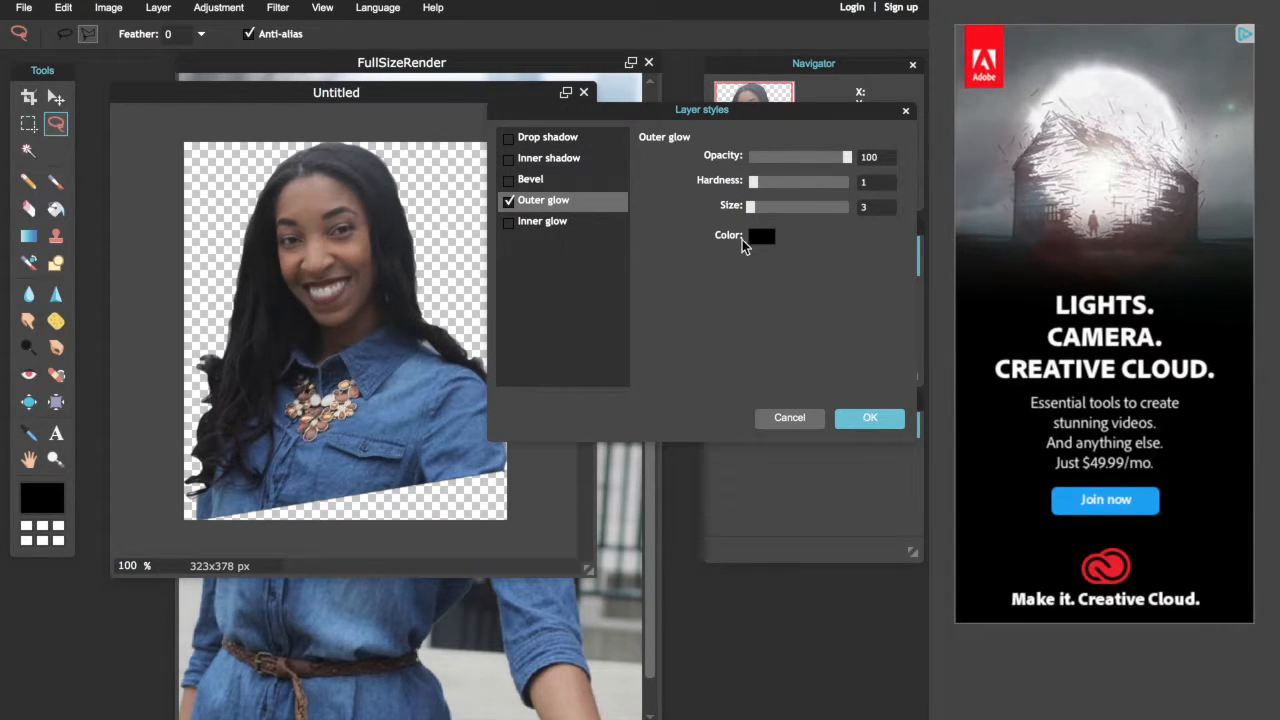
pyautogui.moveTo(751, 205); pyautogui.dragTo(753, 215)
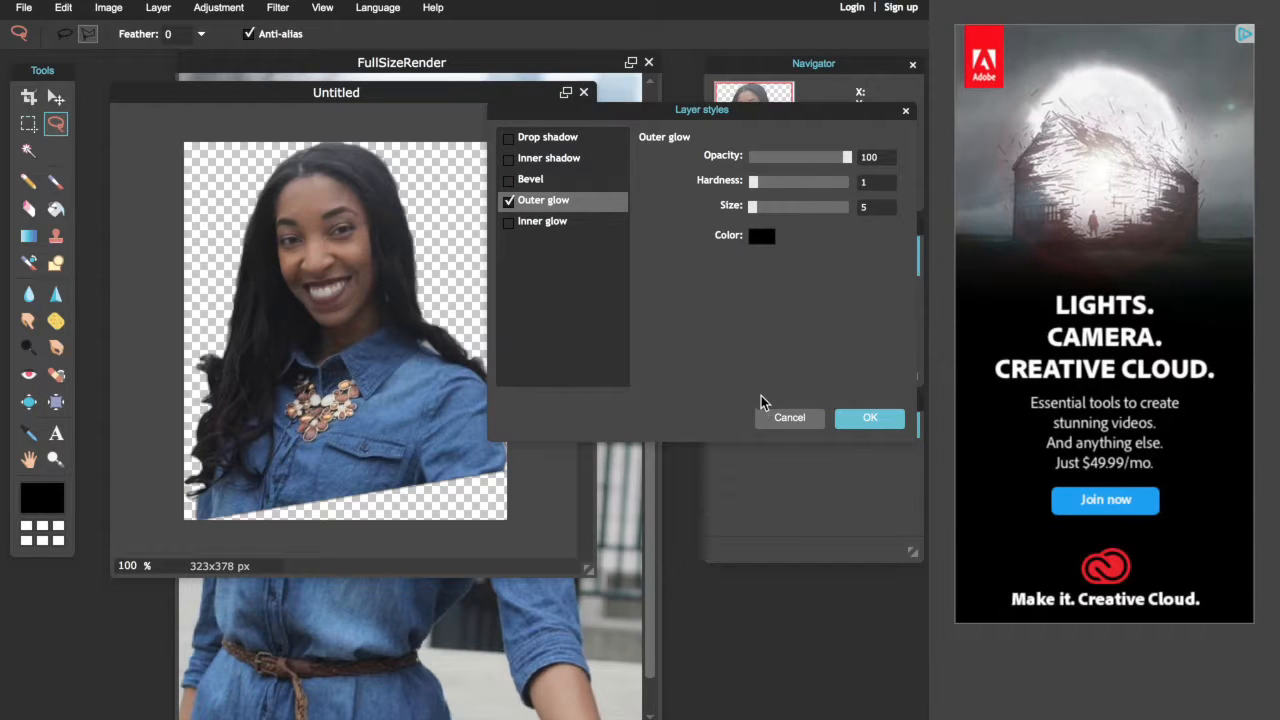
pyautogui.click(857, 417)
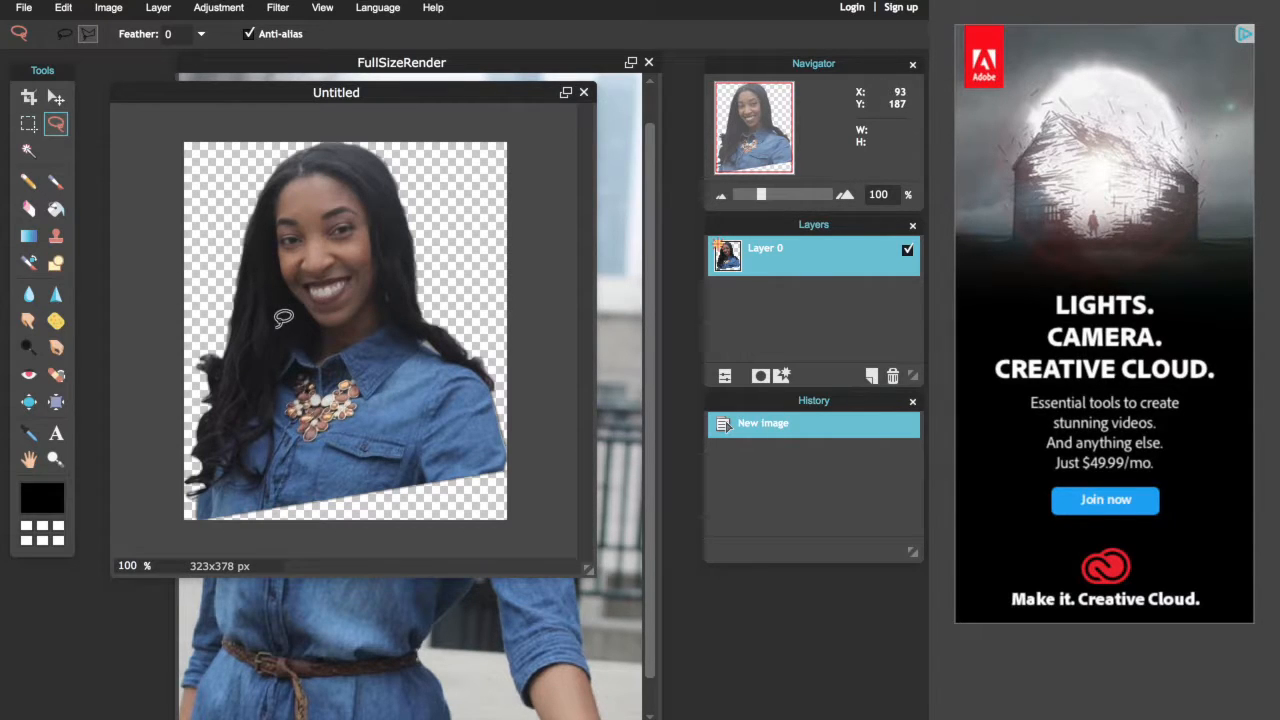
# Save the cutout to the iCloud Desktop as a transparent, full-quality PNG named SJB
pyautogui.click(26, 9)
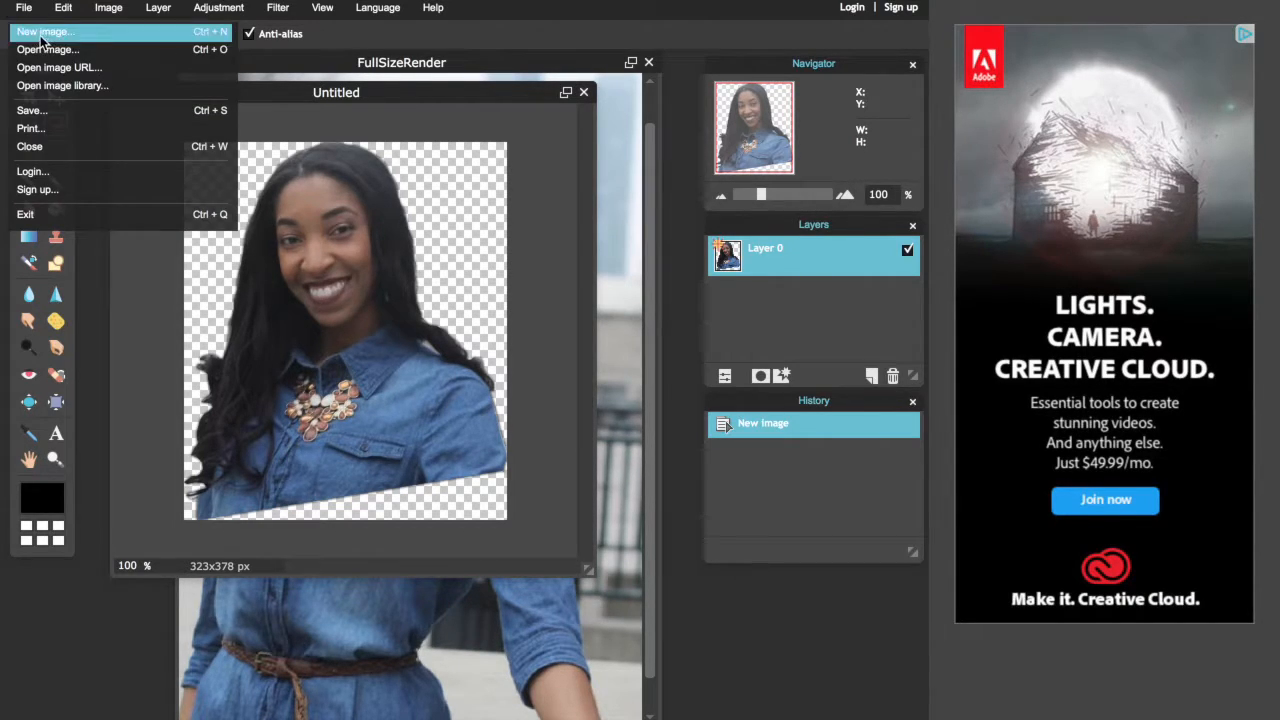
pyautogui.click(45, 111)
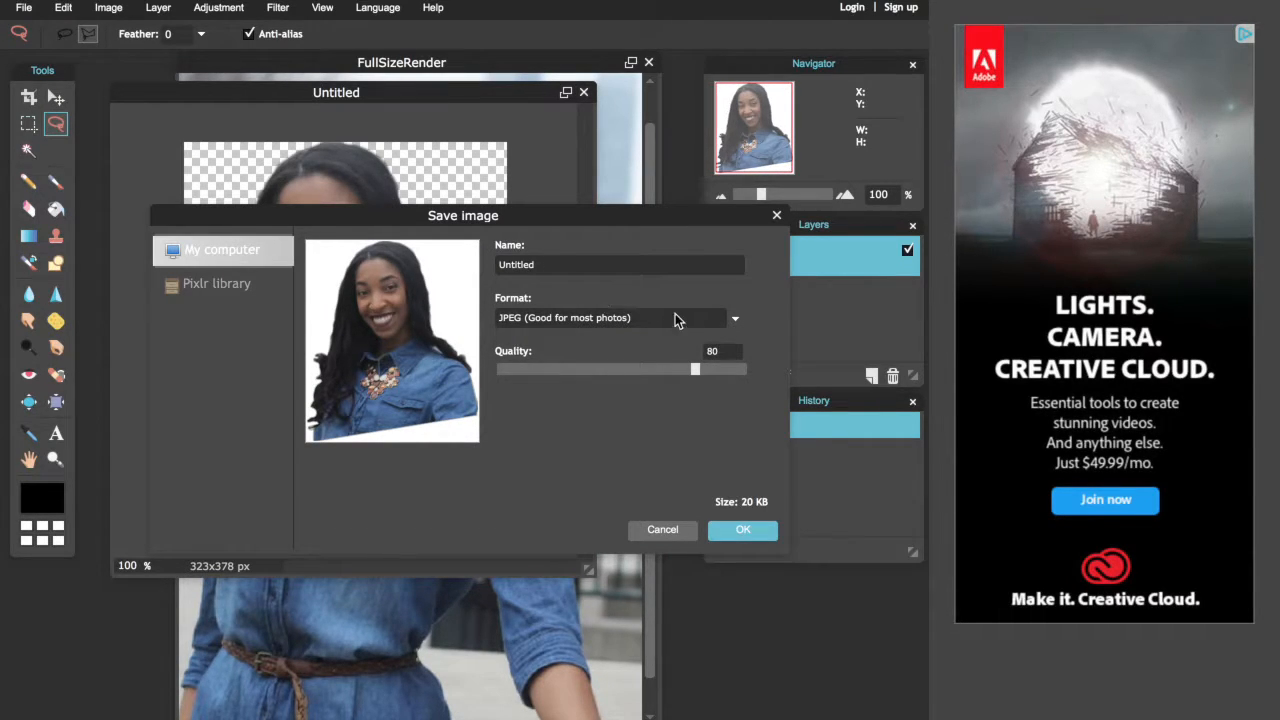
pyautogui.click(741, 322)
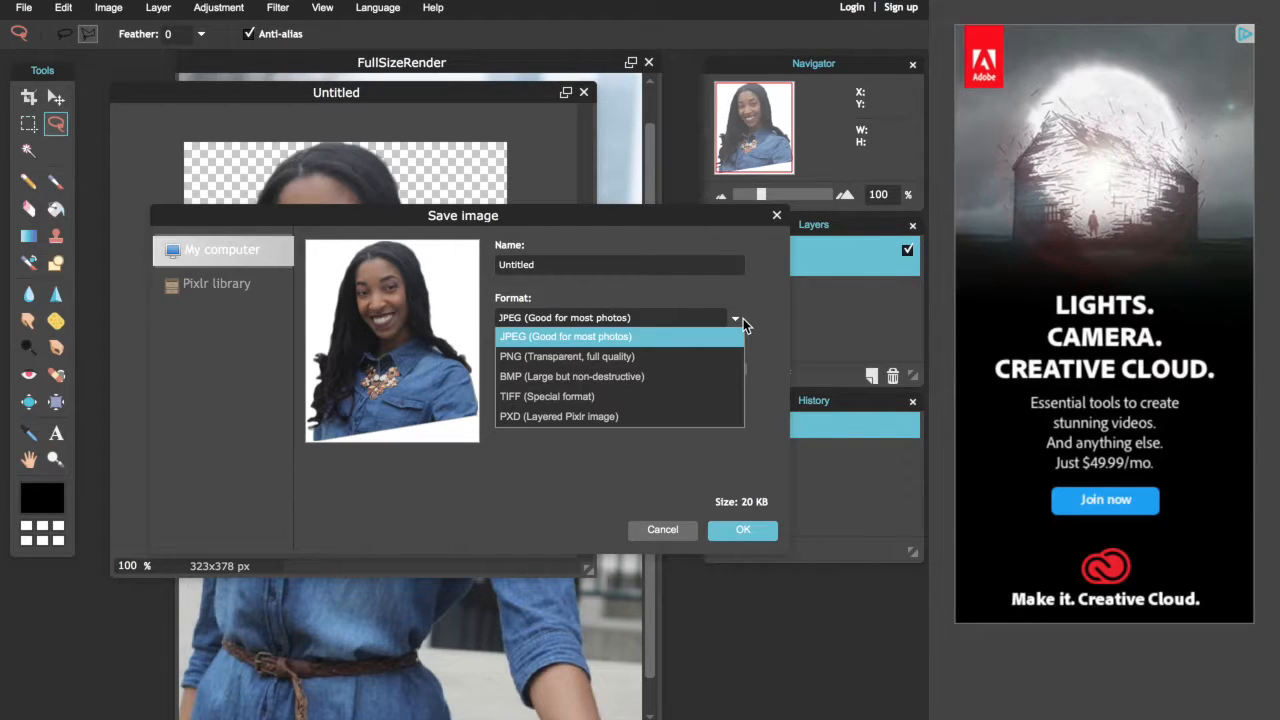
pyautogui.click(597, 358)
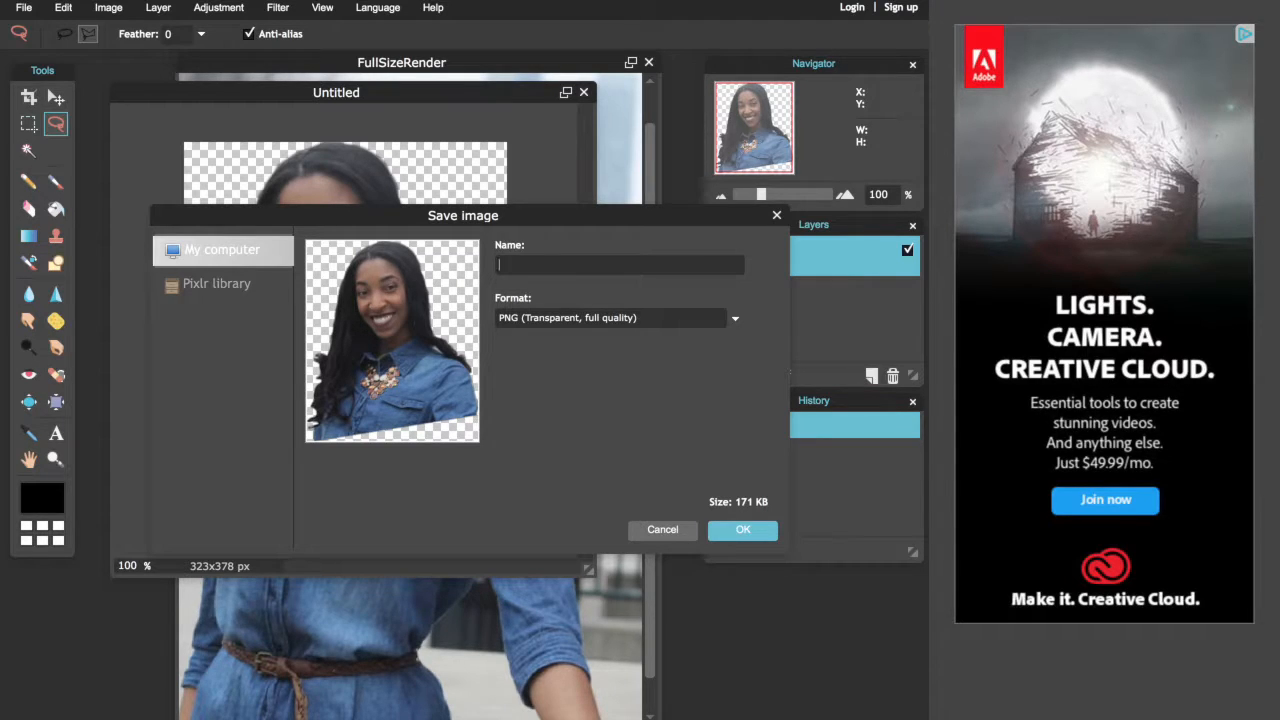
pyautogui.write('SJB')
pyautogui.click(735, 531)
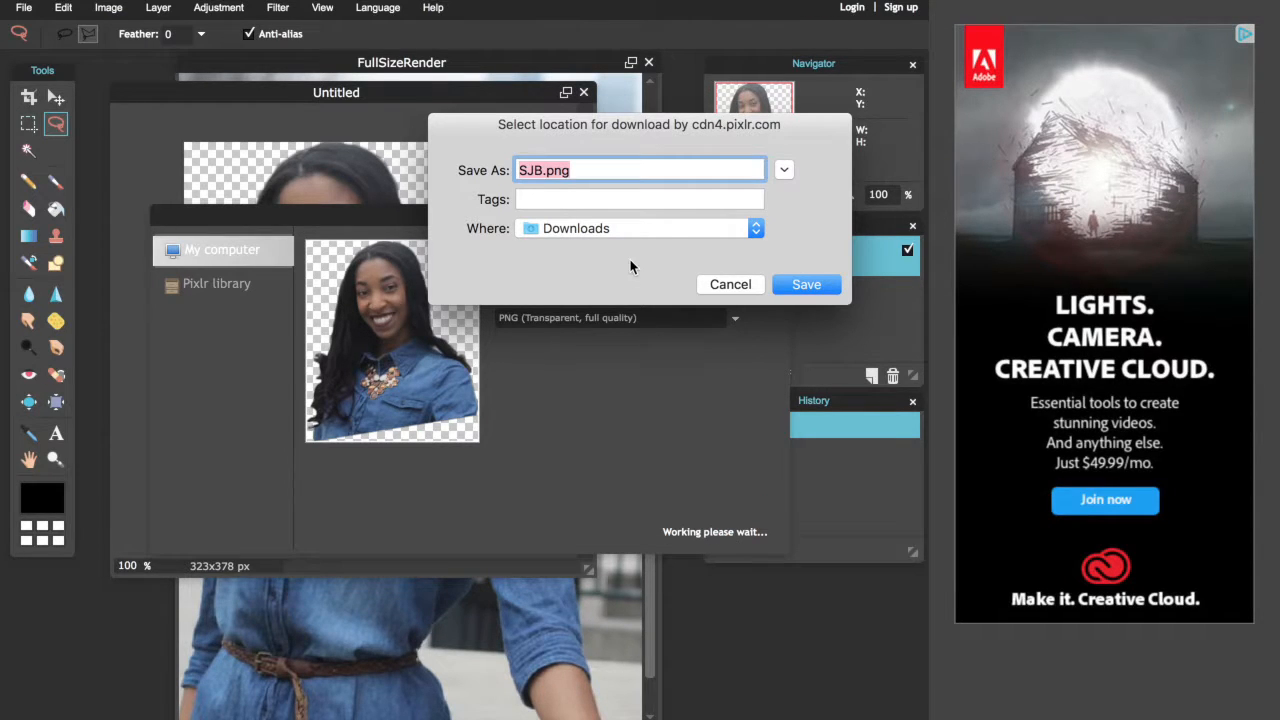
pyautogui.click(643, 230)
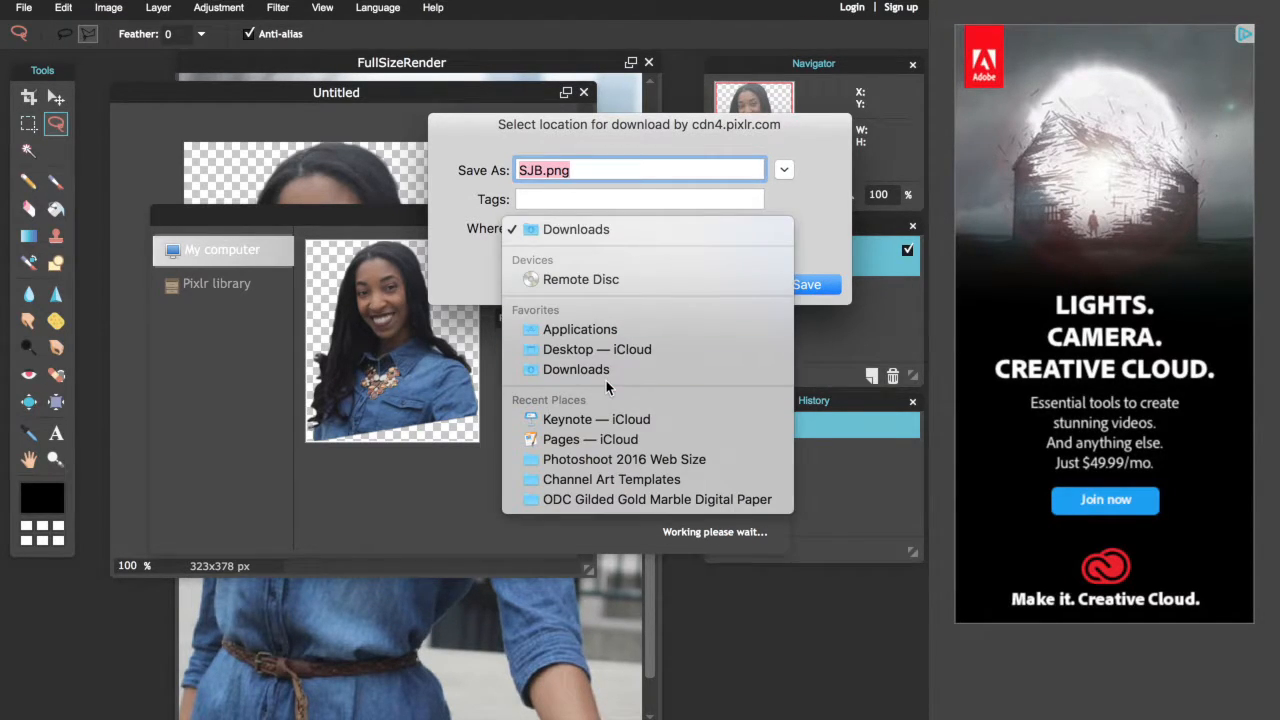
pyautogui.click(606, 349)
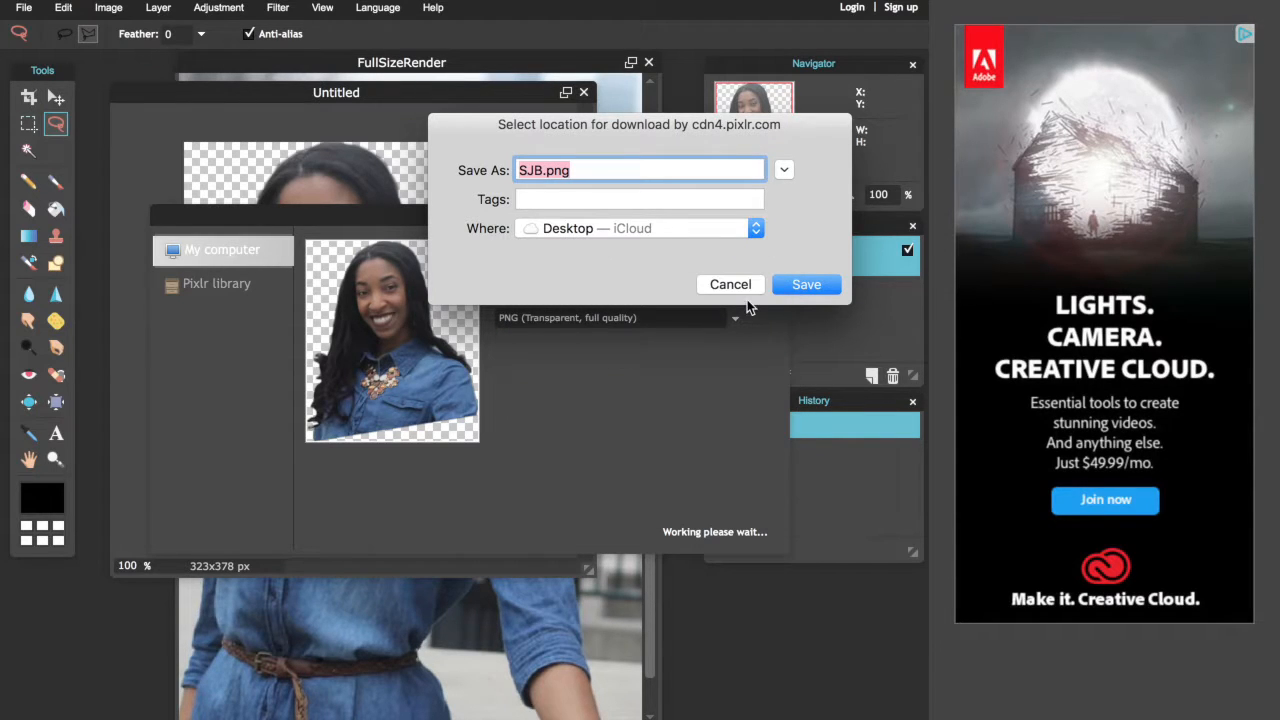
pyautogui.click(806, 285)
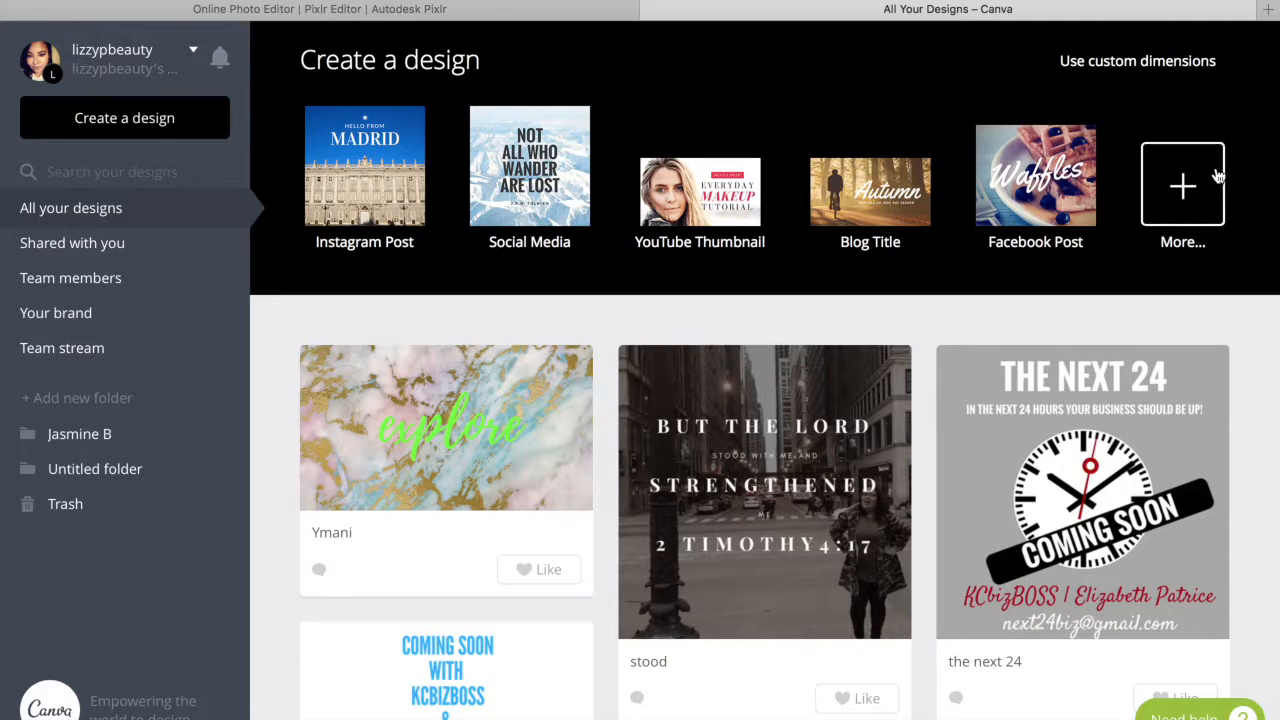
# Start a new Facebook Cover design from the full list of design types and apply the purple floral layout
pyautogui.click(1203, 185)
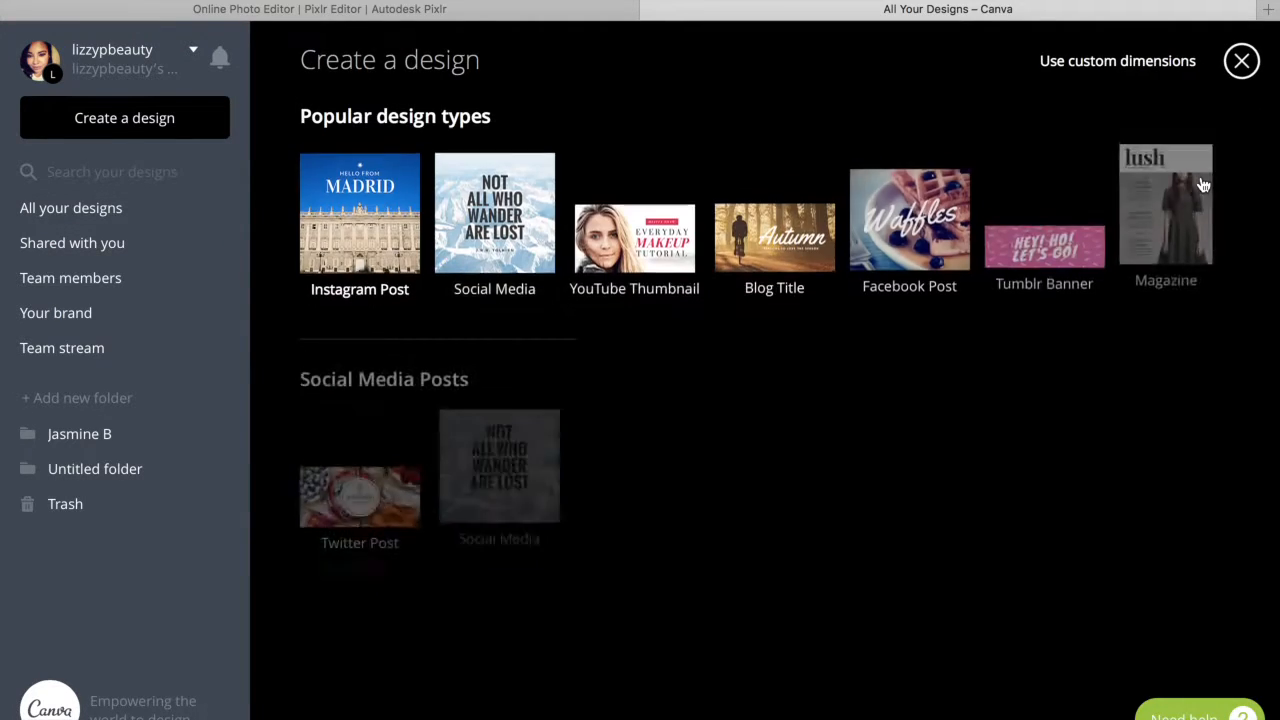
pyautogui.scroll(-10, 797, 504)
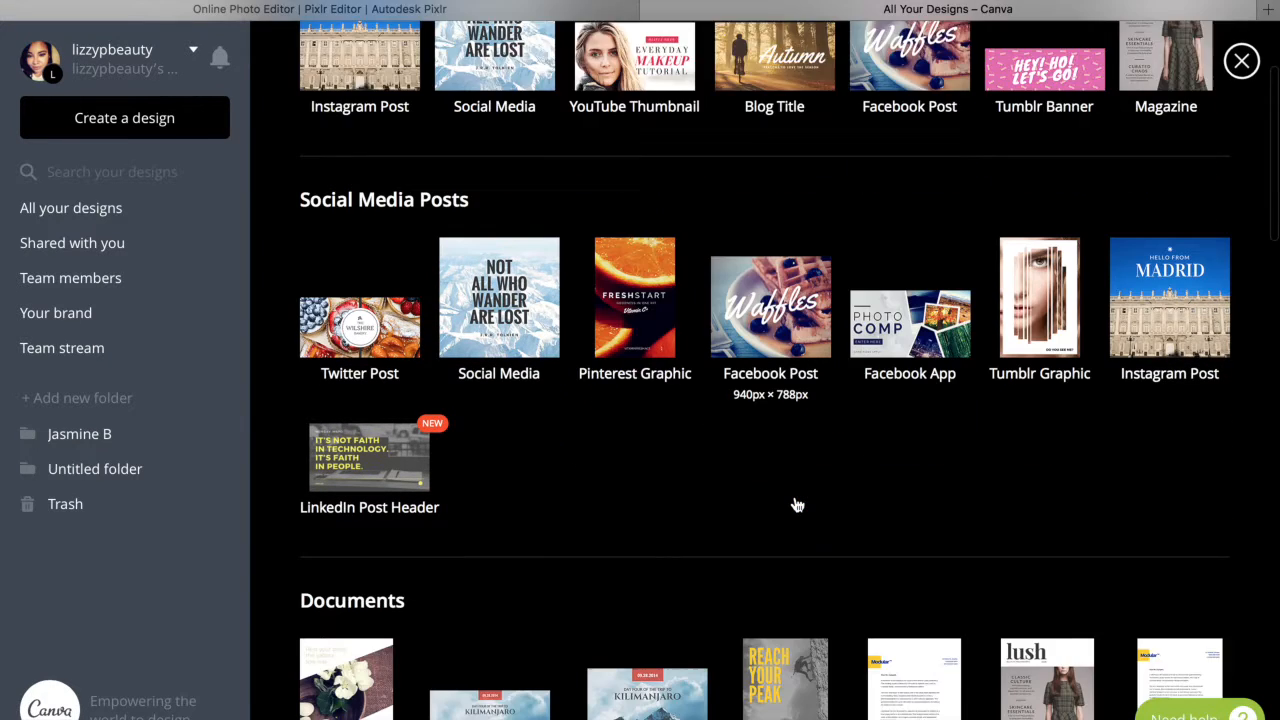
pyautogui.scroll(-10, 797, 504)
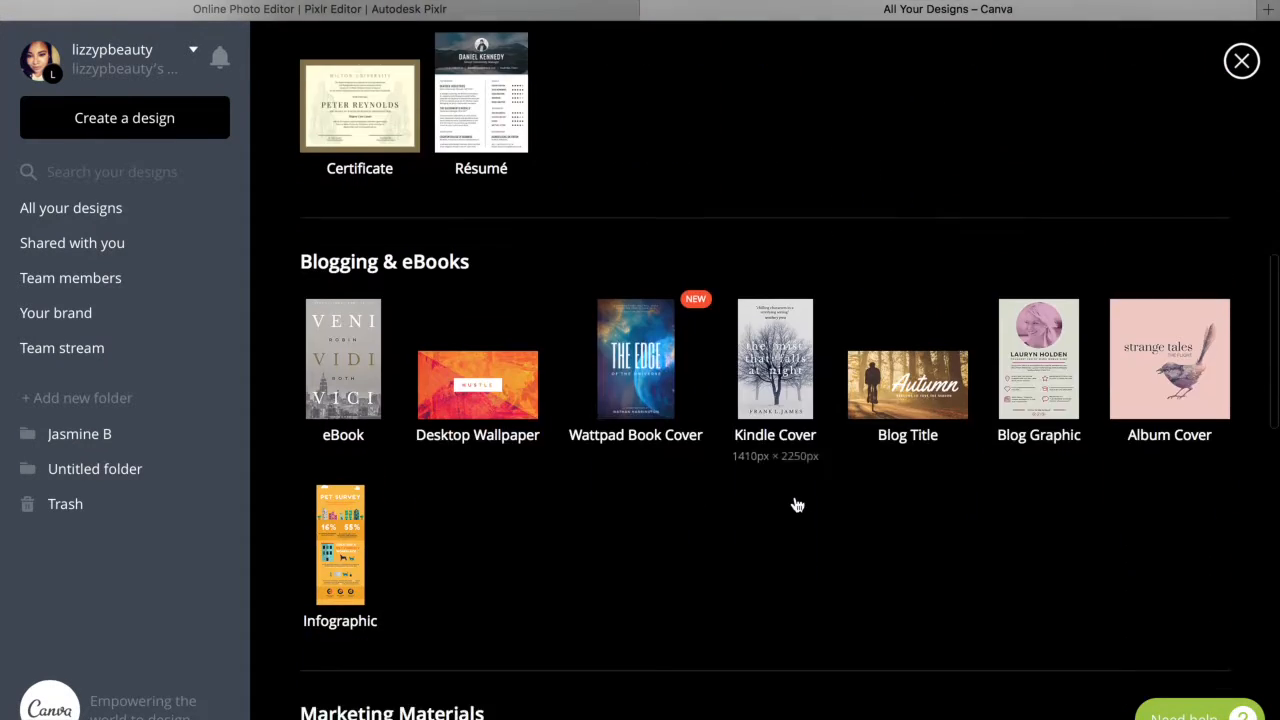
pyautogui.scroll(-8, 797, 504)
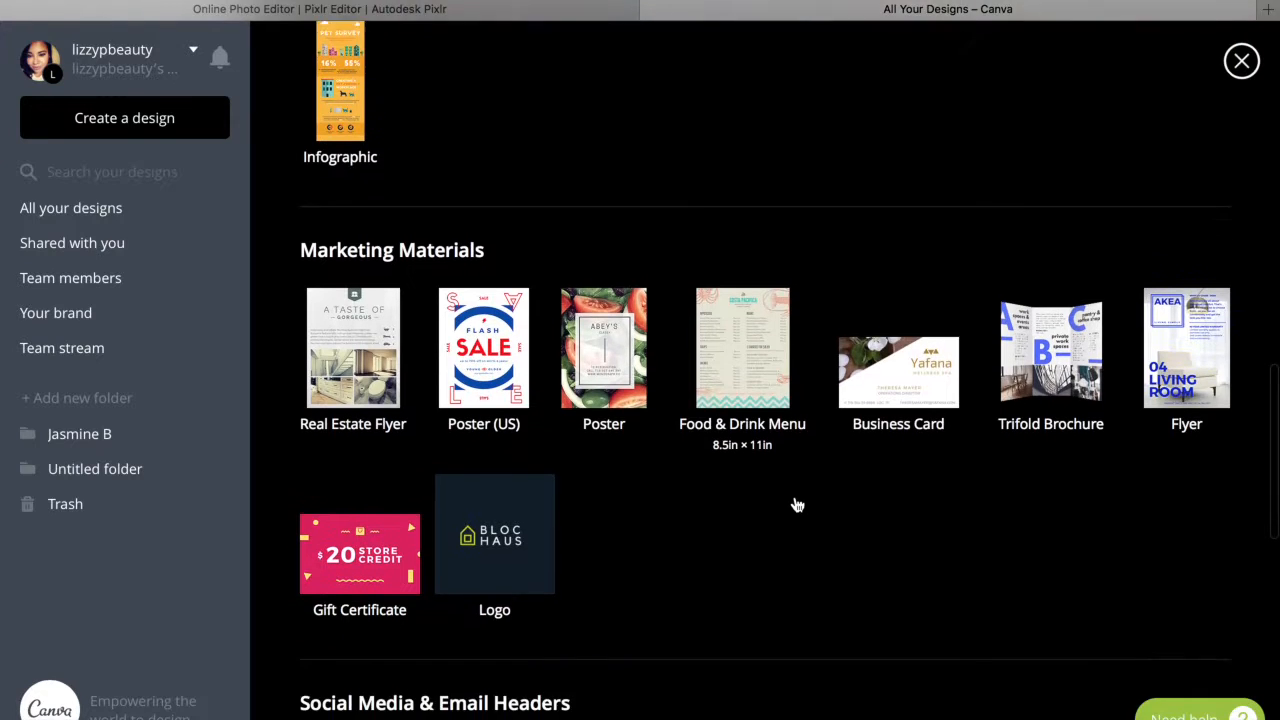
pyautogui.scroll(-2, 797, 504)
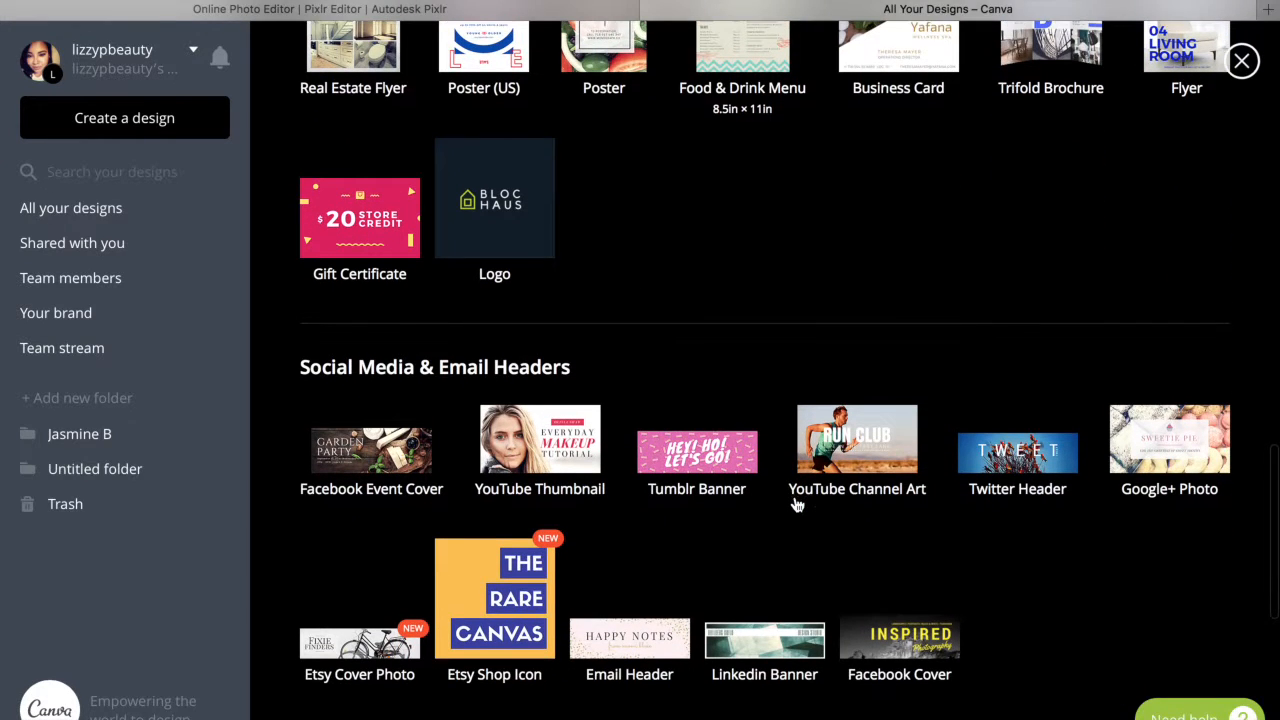
pyautogui.scroll(-2, 797, 504)
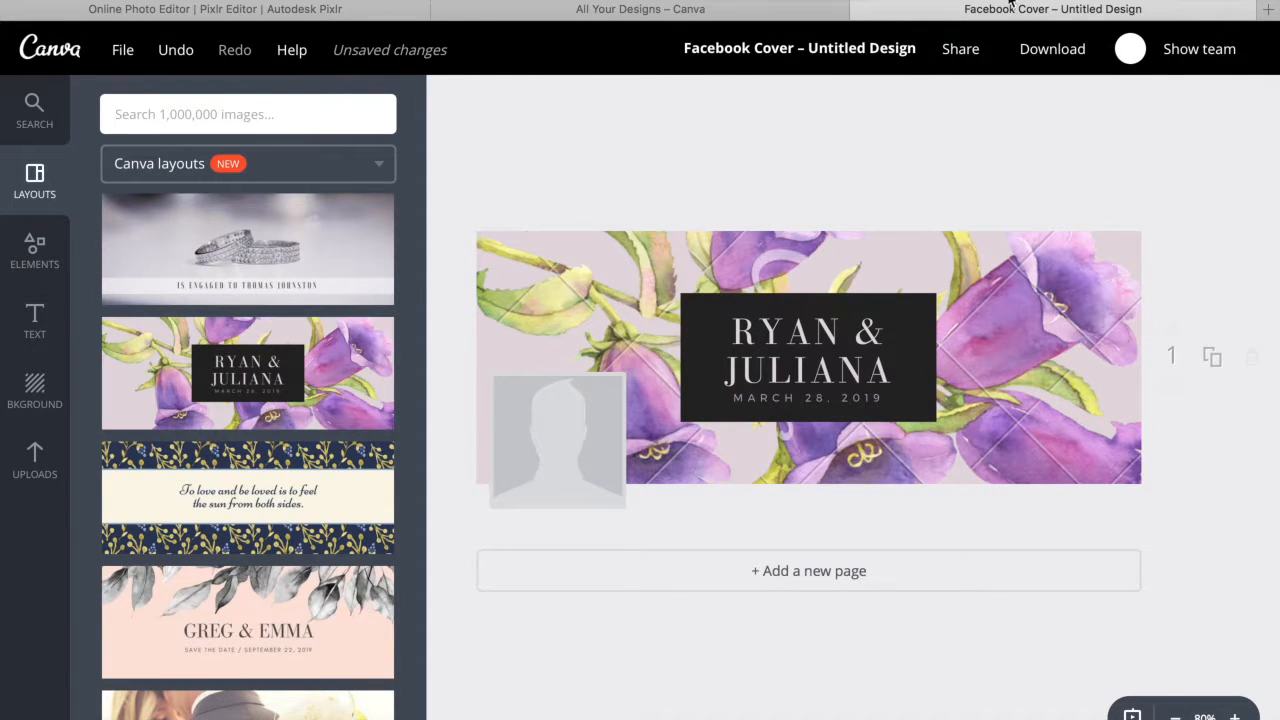
# Open pexels.com in a new browser tab and search its free photos for purple
pyautogui.click(1268, 32)
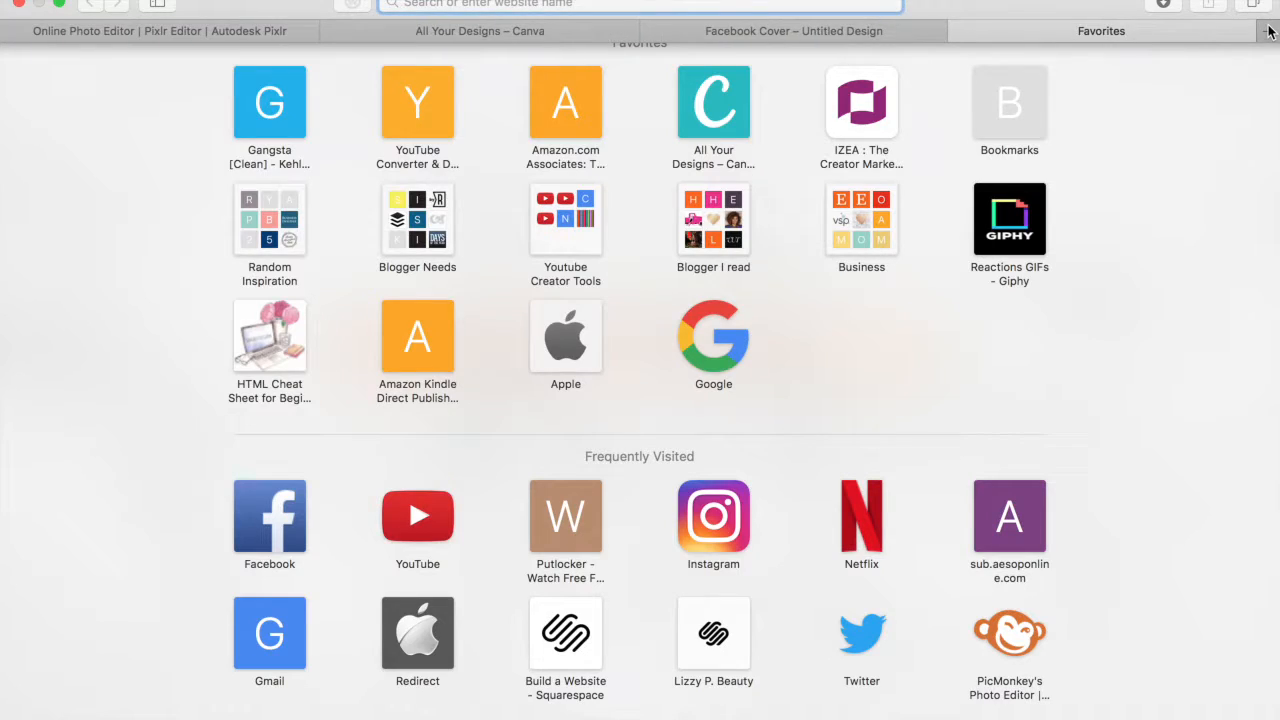
pyautogui.write('pexels.com')
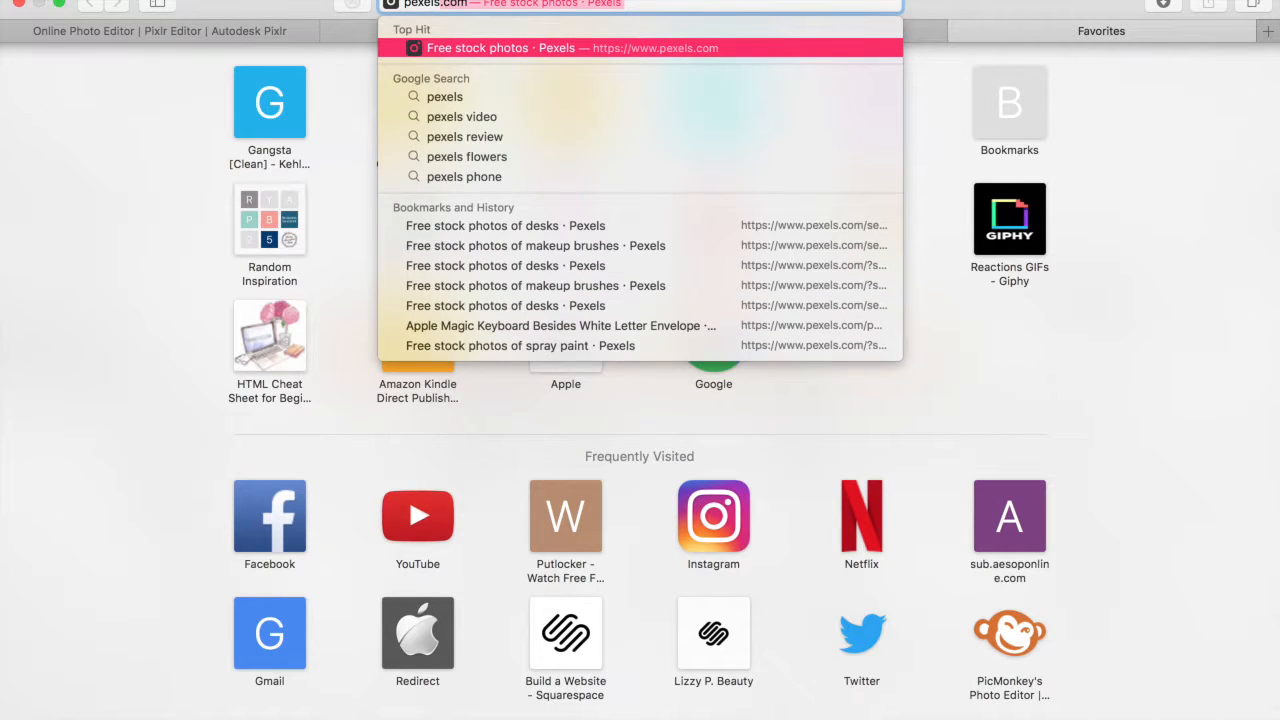
pyautogui.press('Return')
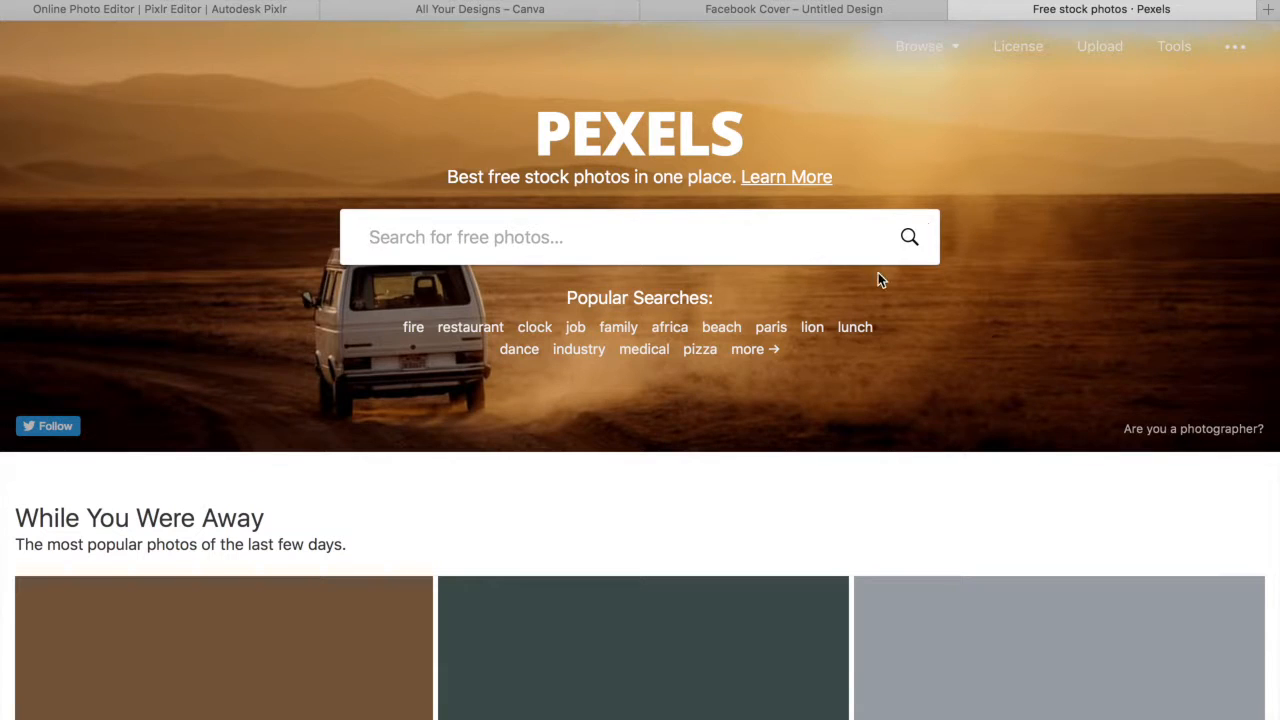
pyautogui.write('pu')
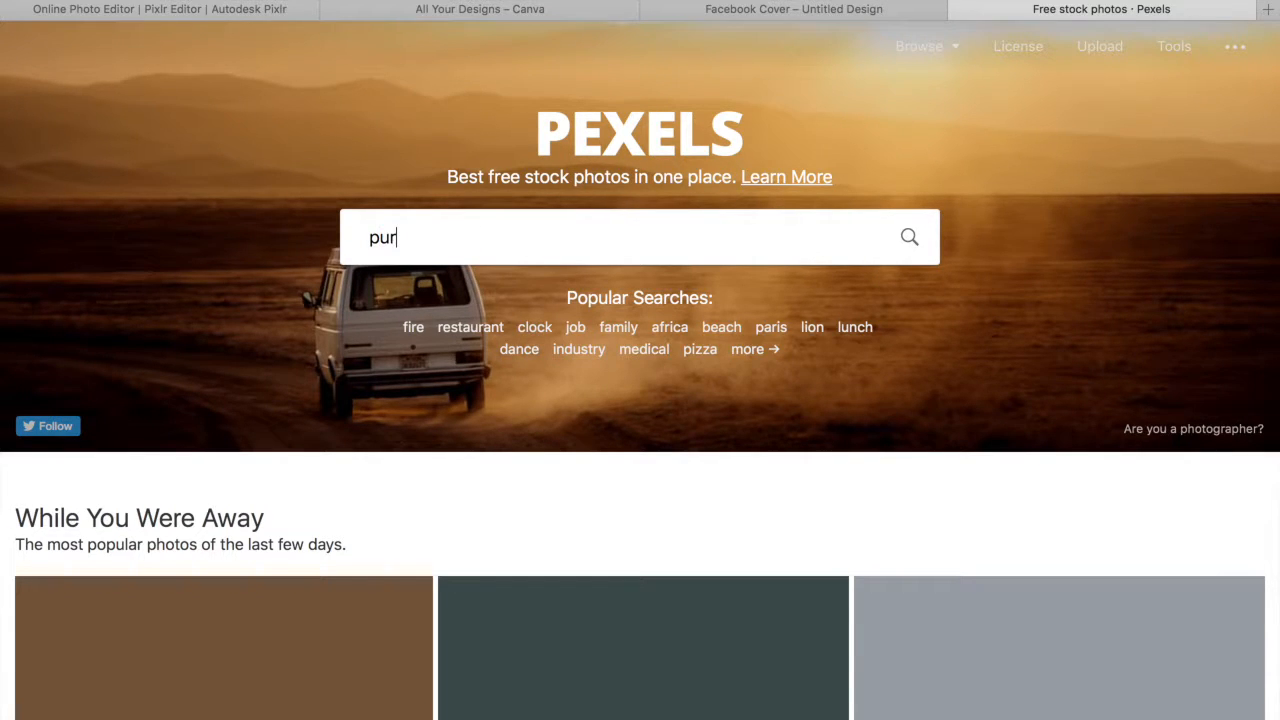
pyautogui.write('r')
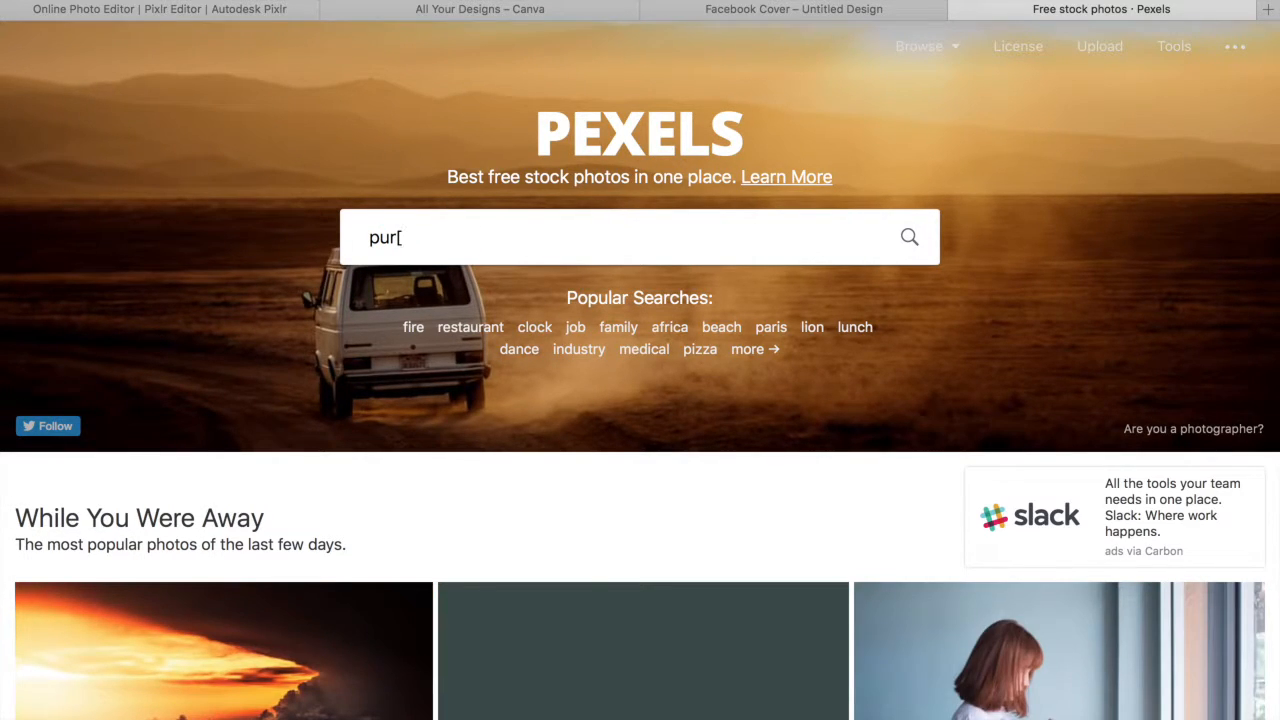
pyautogui.write('ple')
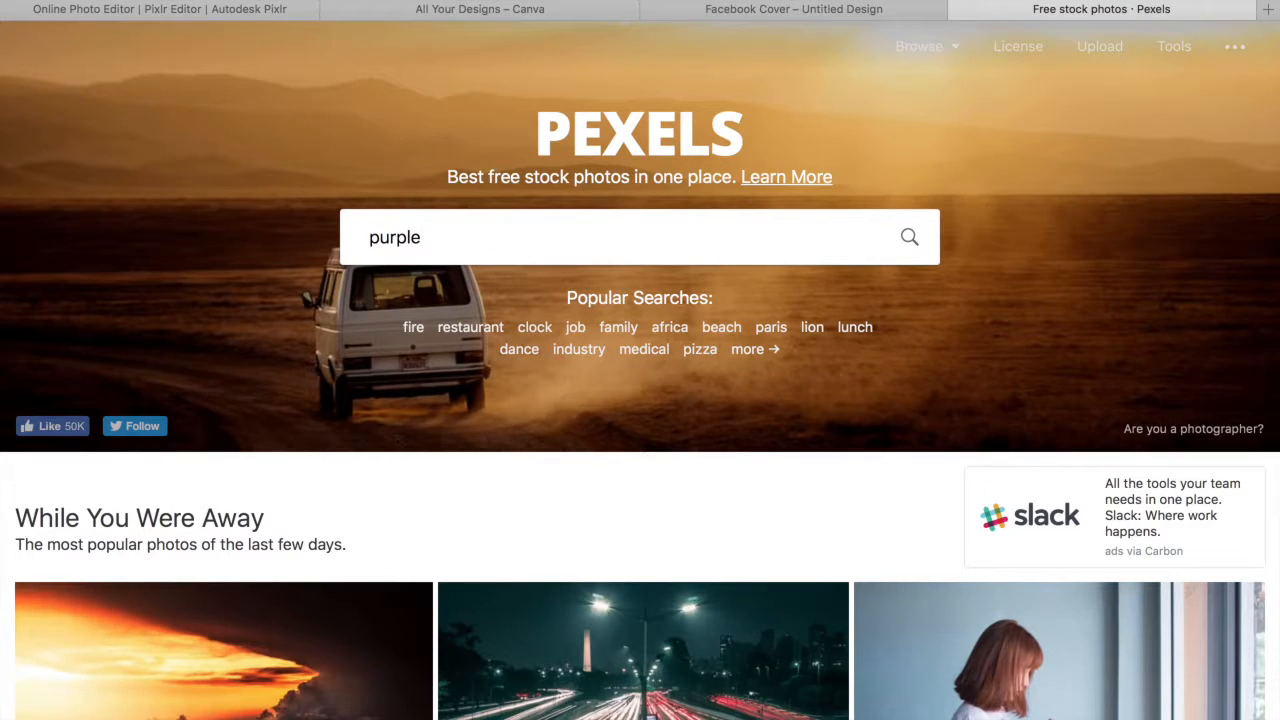
pyautogui.press('Return')
# Browse the purple photos, choose the city skyline with the pink and purple sunset sky, and open its free full-size download
pyautogui.scroll(-1, 473, 525)
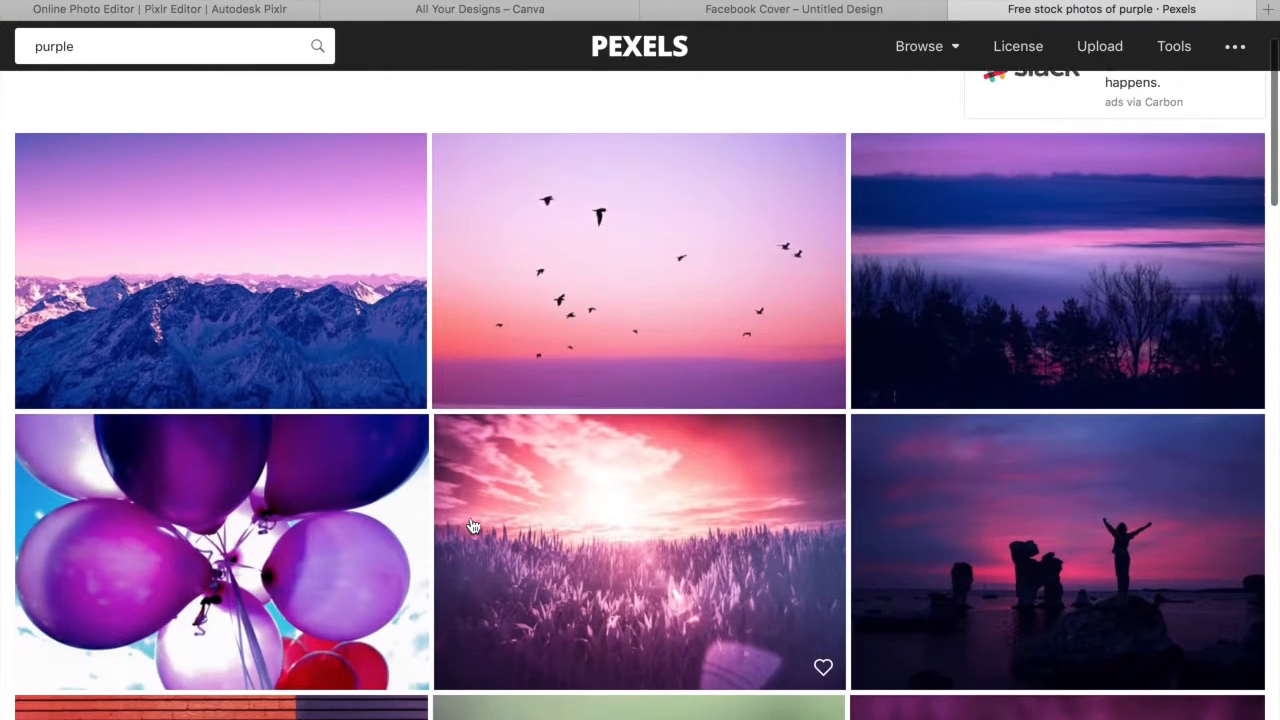
pyautogui.scroll(-1, 473, 525)
pyautogui.scroll(-3, 473, 522)
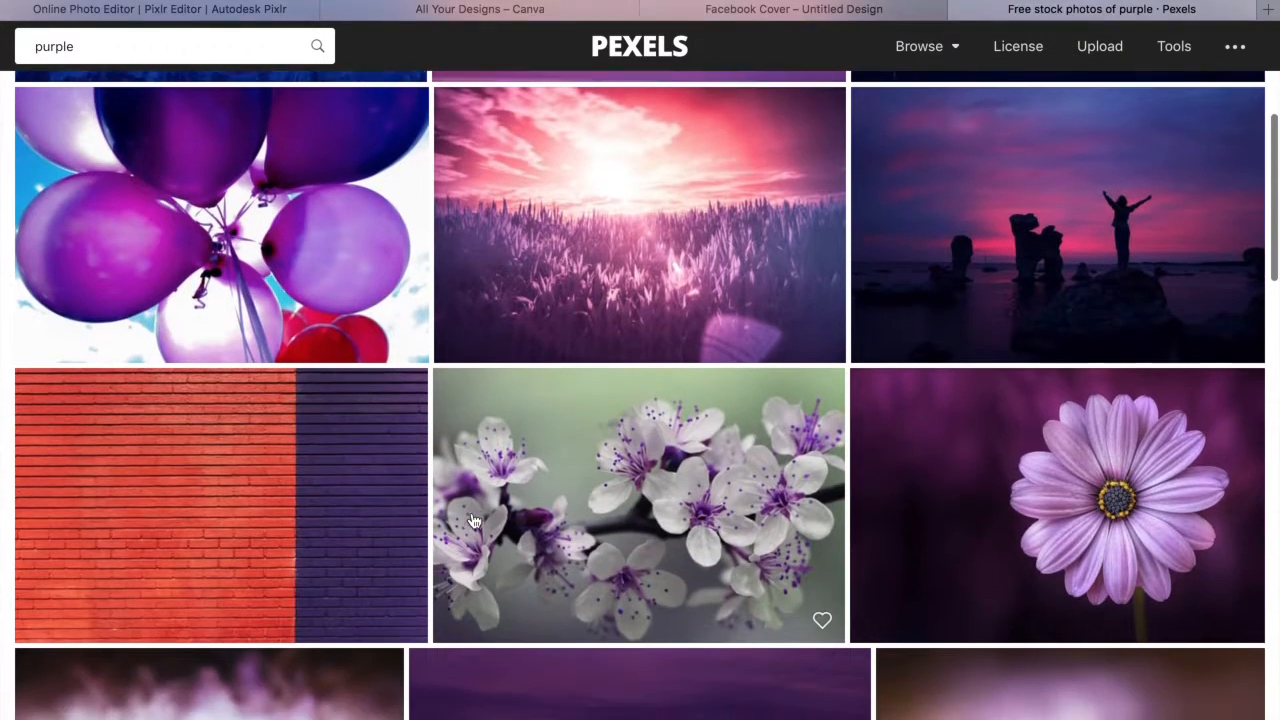
pyautogui.scroll(-7, 473, 520)
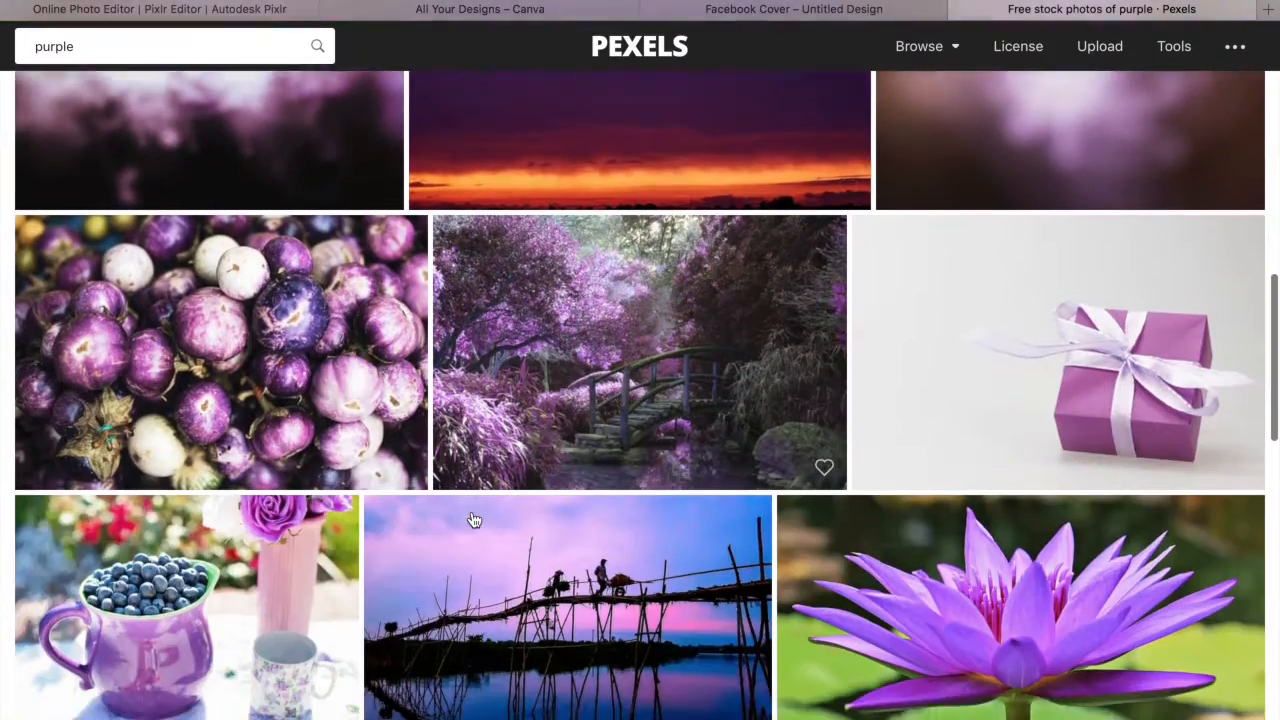
pyautogui.scroll(-5, 474, 520)
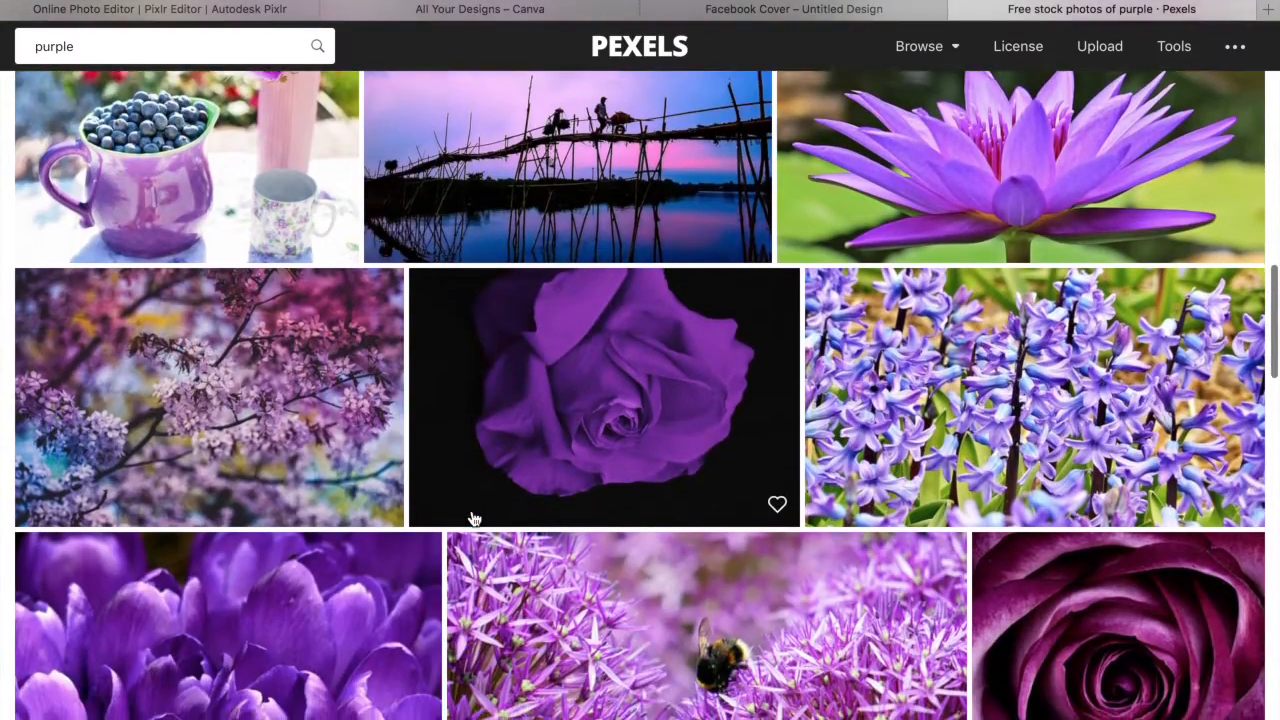
pyautogui.scroll(4, 473, 520)
pyautogui.scroll(-2, 473, 520)
pyautogui.scroll(-8, 474, 519)
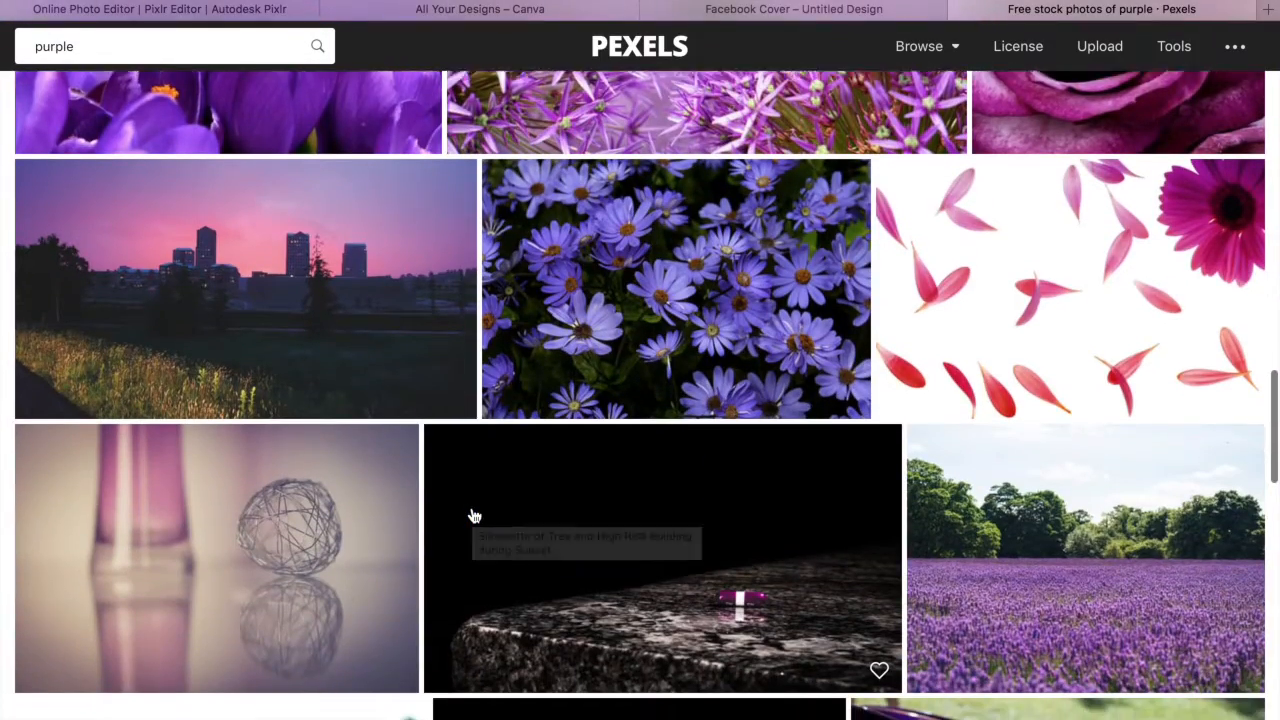
pyautogui.scroll(-1, 474, 516)
pyautogui.scroll(-1, 474, 516)
pyautogui.scroll(2, 474, 516)
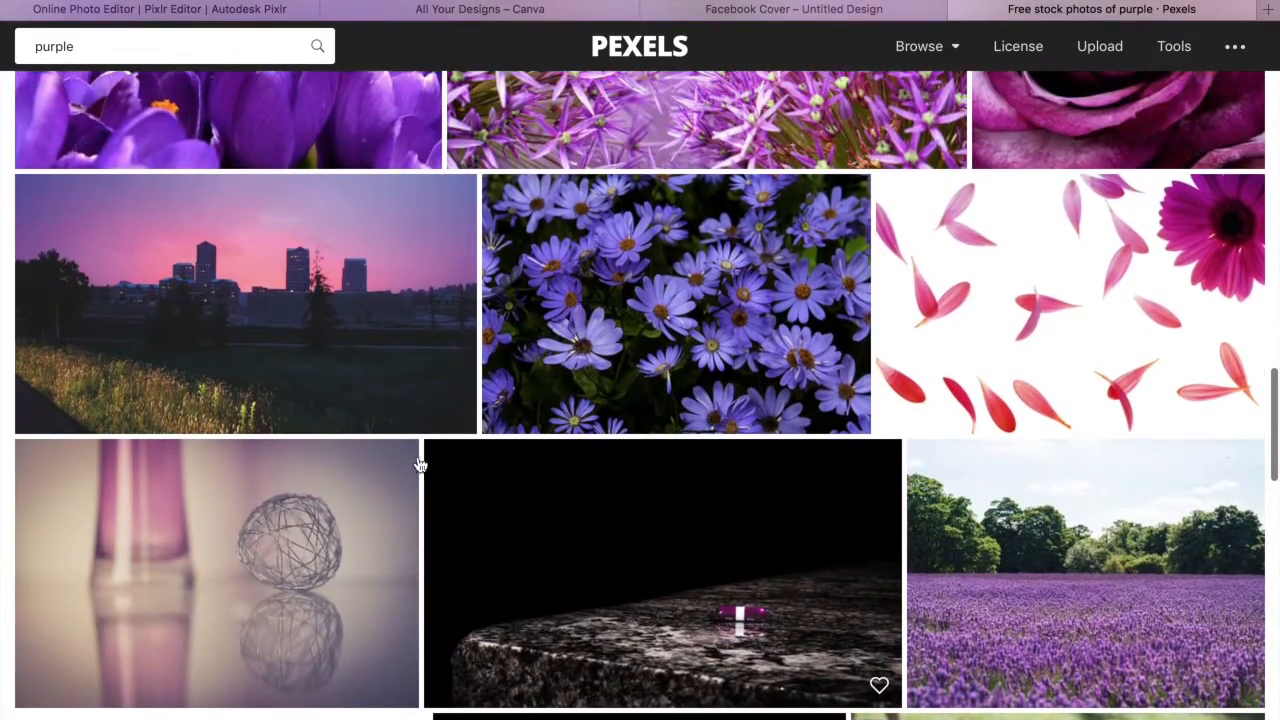
pyautogui.click(389, 377)
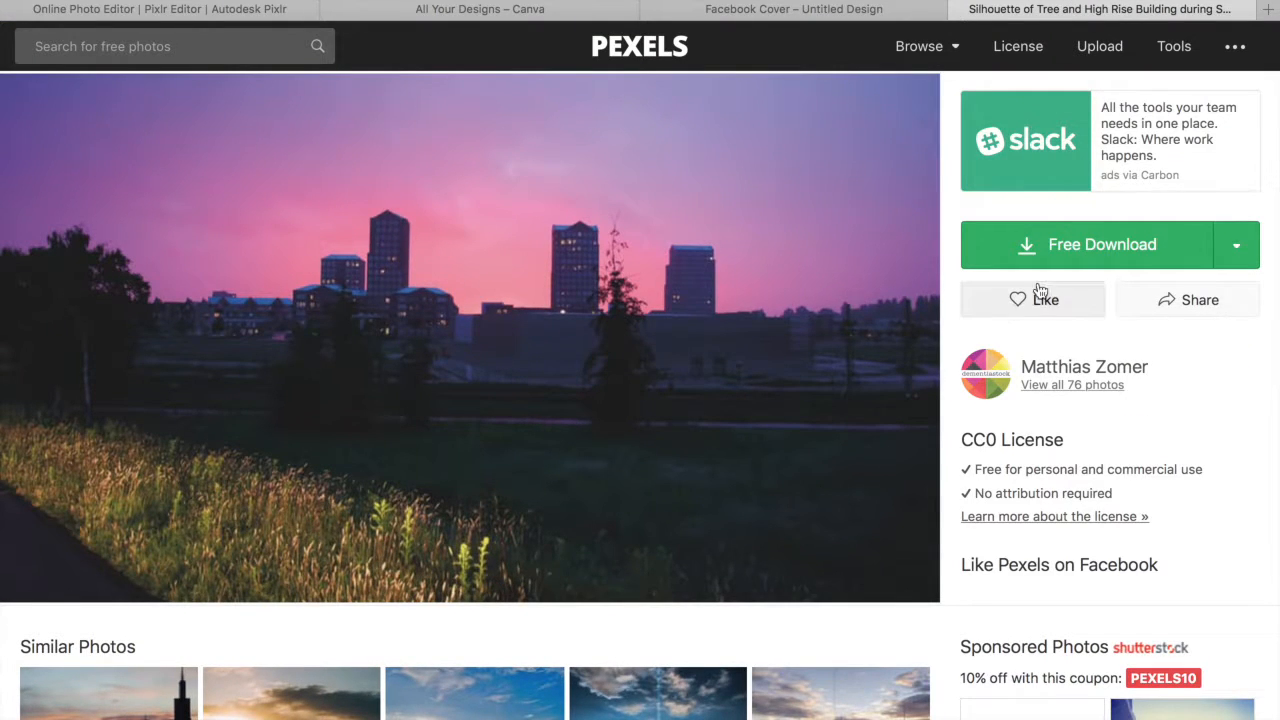
pyautogui.click(1048, 254)
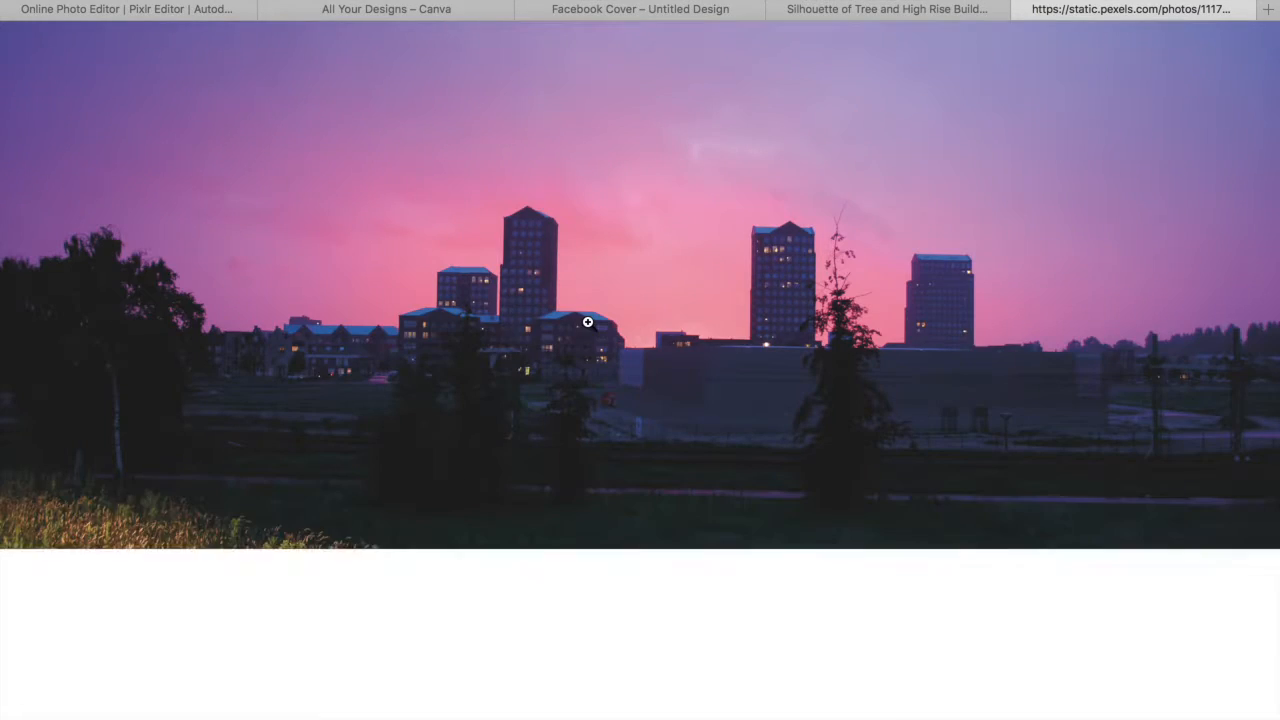
# Save the full-size skyline image to the iCloud Desktop as pexels-photo-111786
pyautogui.rightClick(588, 324)
pyautogui.click(628, 381)
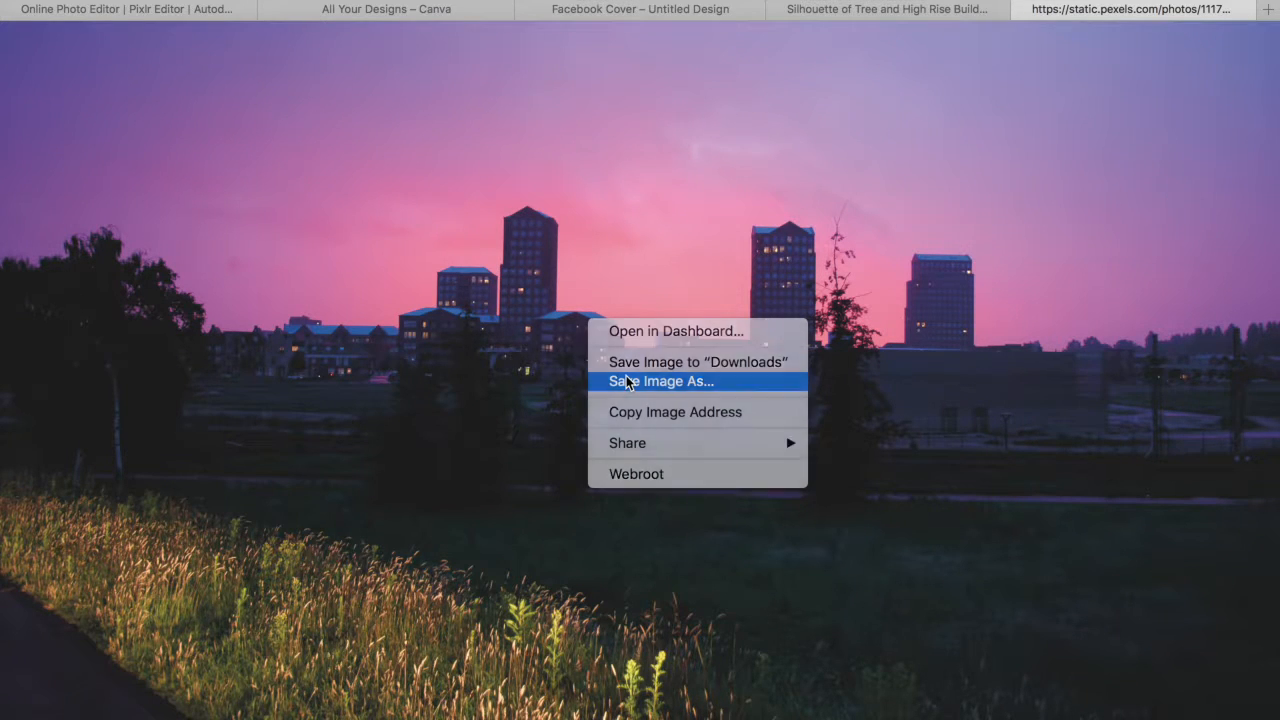
pyautogui.rightClick(663, 288)
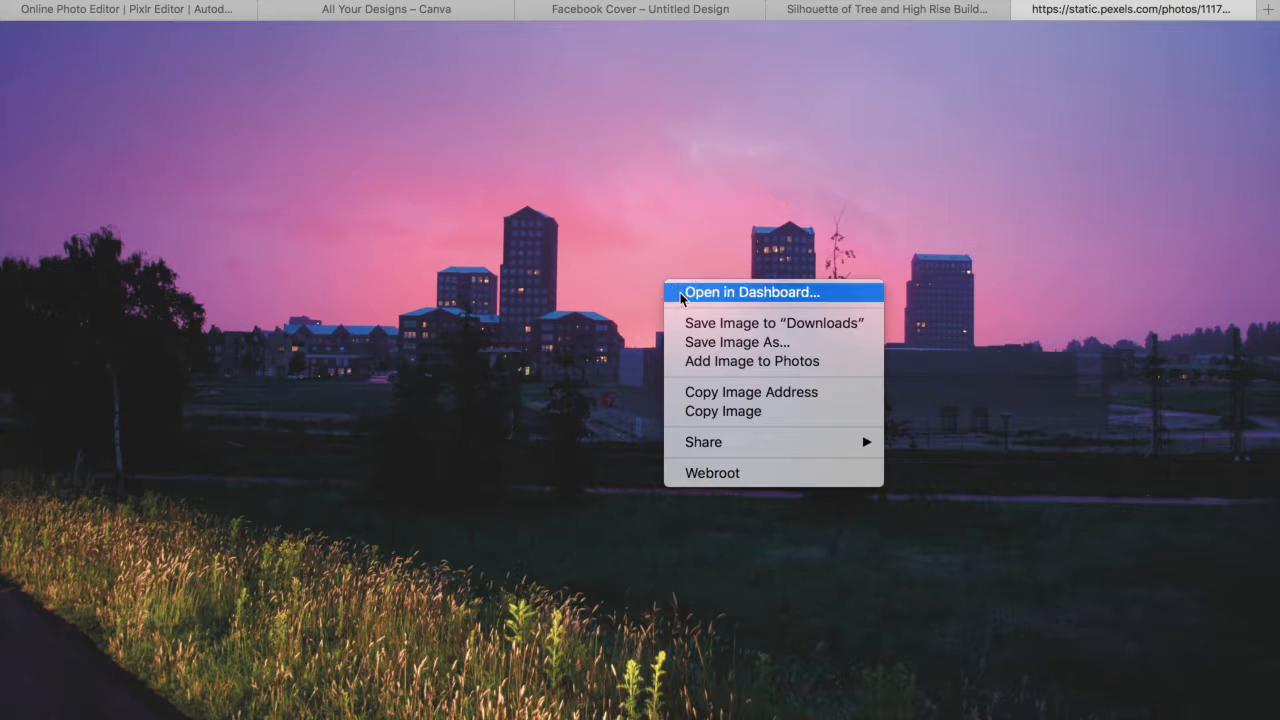
pyautogui.click(698, 342)
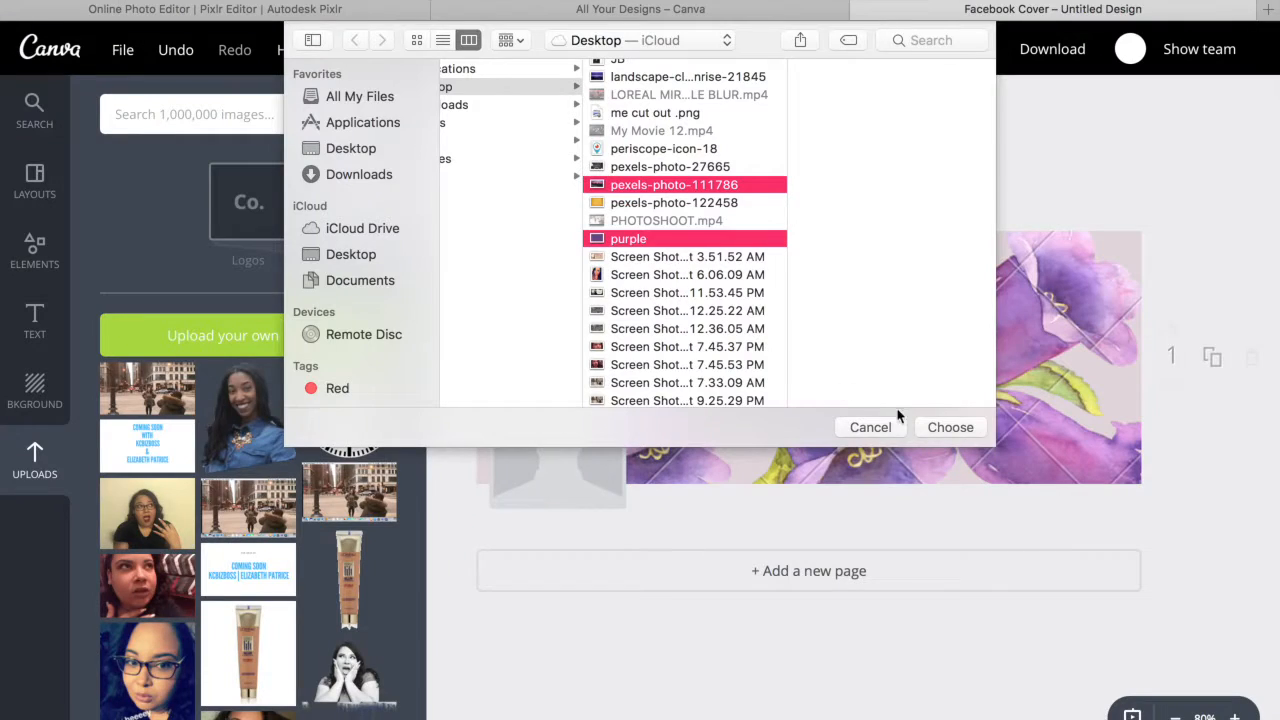
# Upload pexels-photo-111786, purple and the landscape image ending in 21845 from the iCloud Desktop to the Canva uploads
pyautogui.click(936, 430)
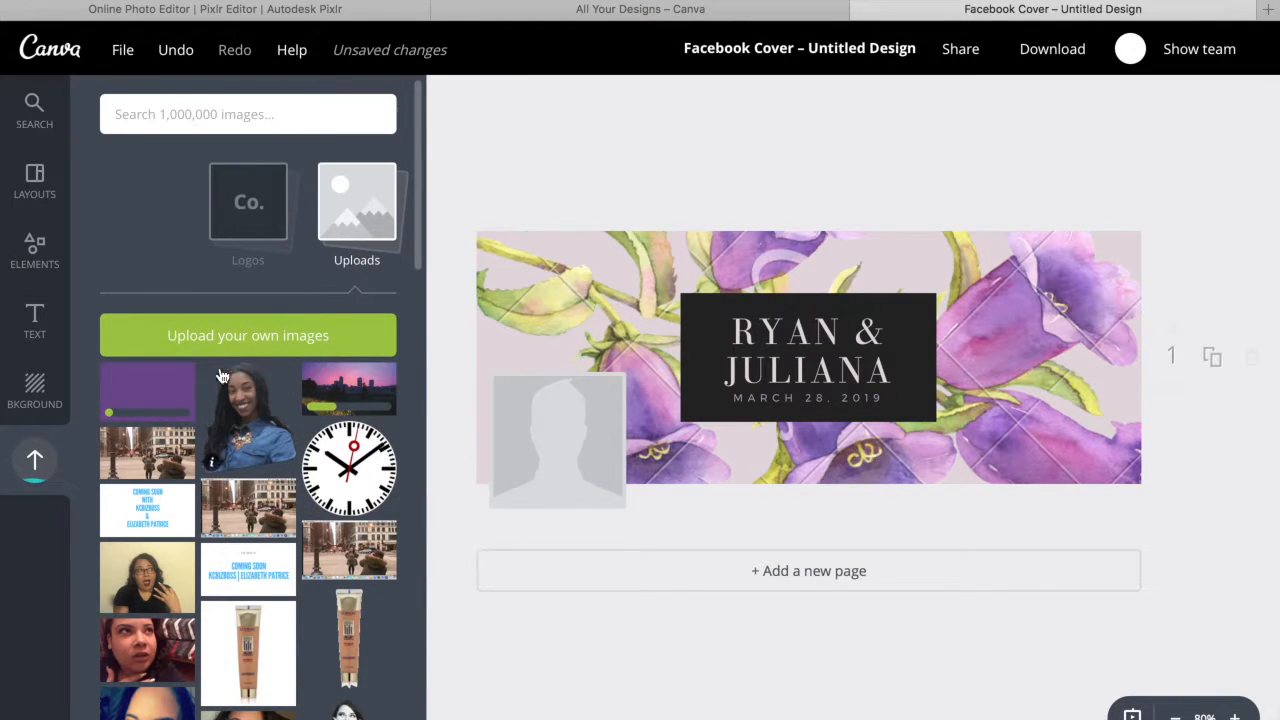
pyautogui.click(438, 340)
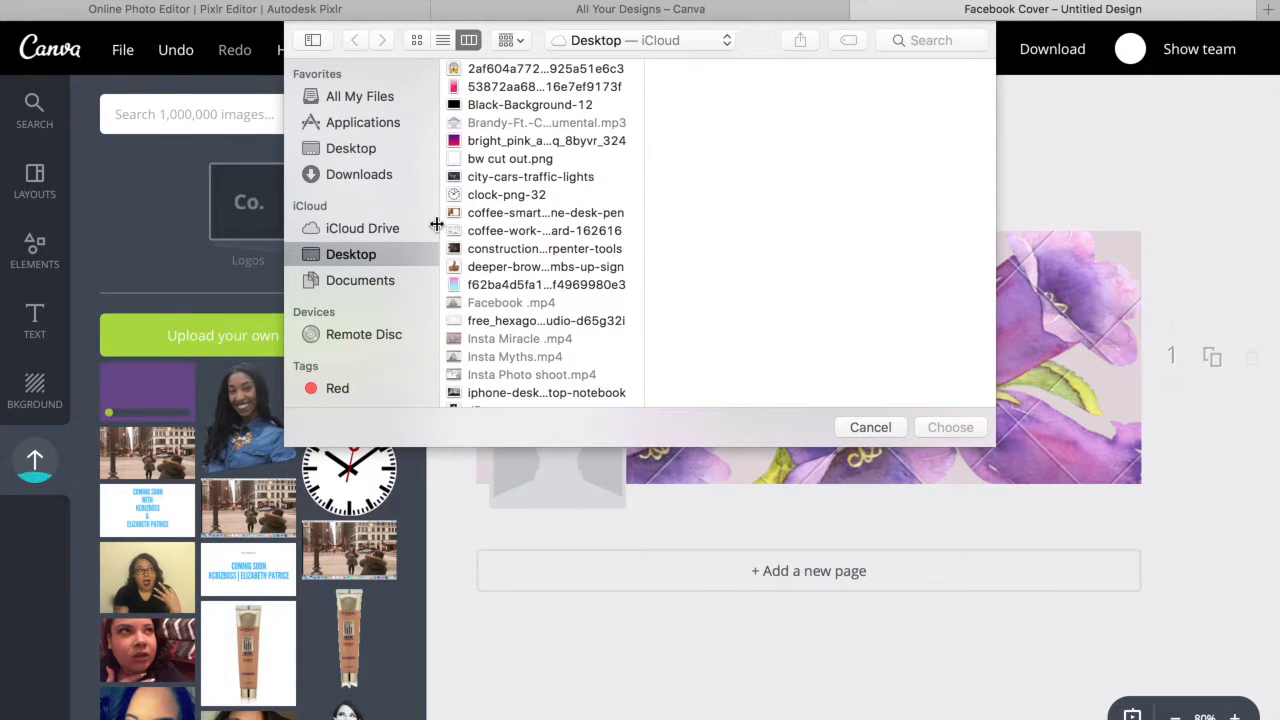
pyautogui.scroll(-5, 531, 230)
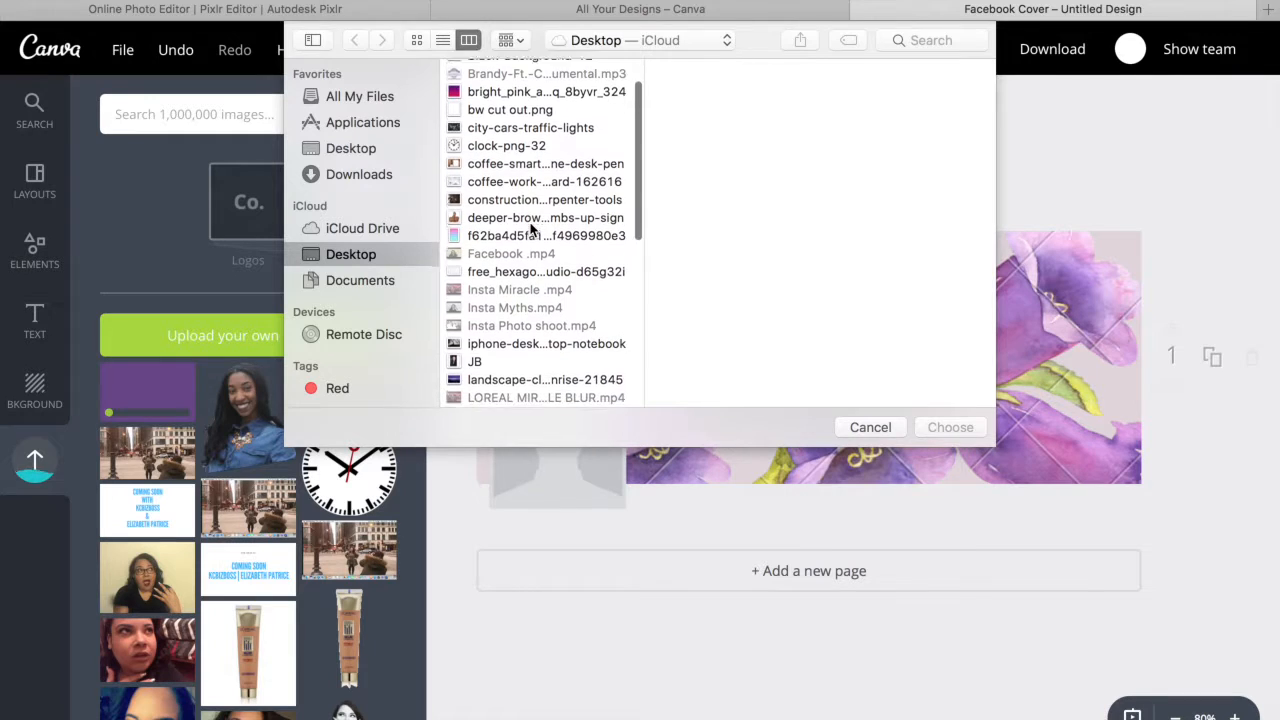
pyautogui.scroll(-2, 531, 230)
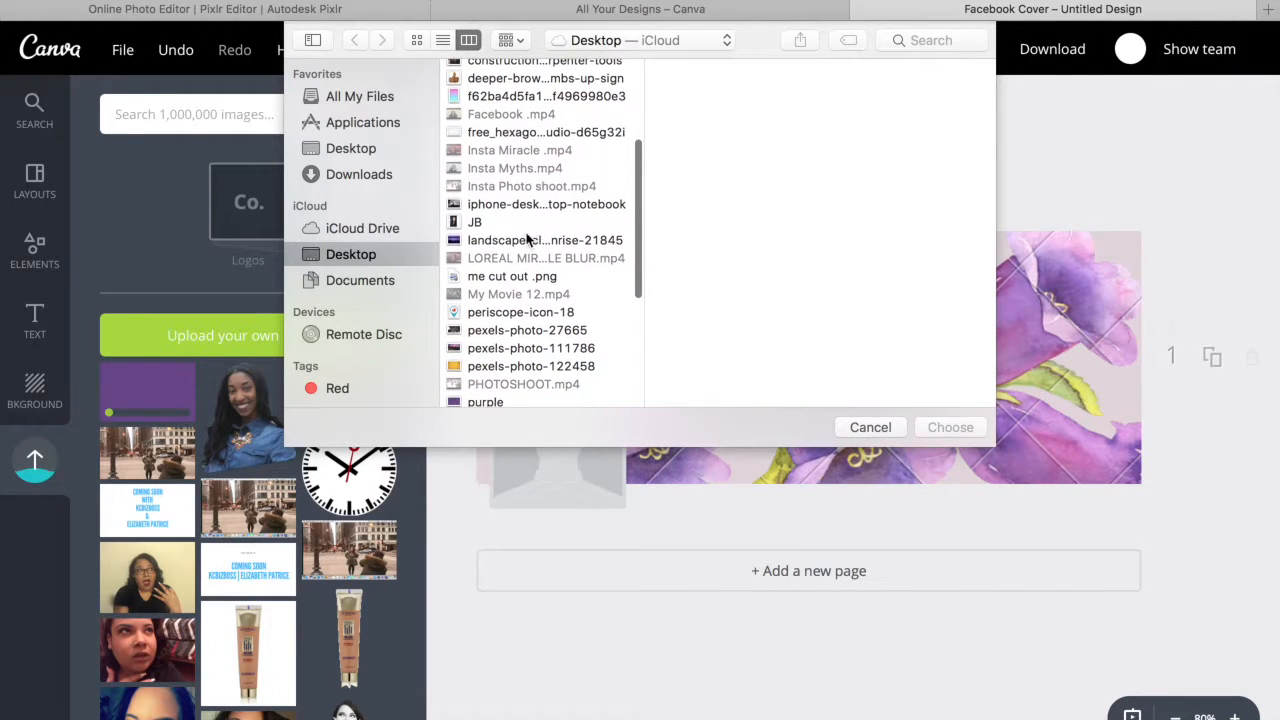
pyautogui.click(531, 240)
pyautogui.click(948, 428)
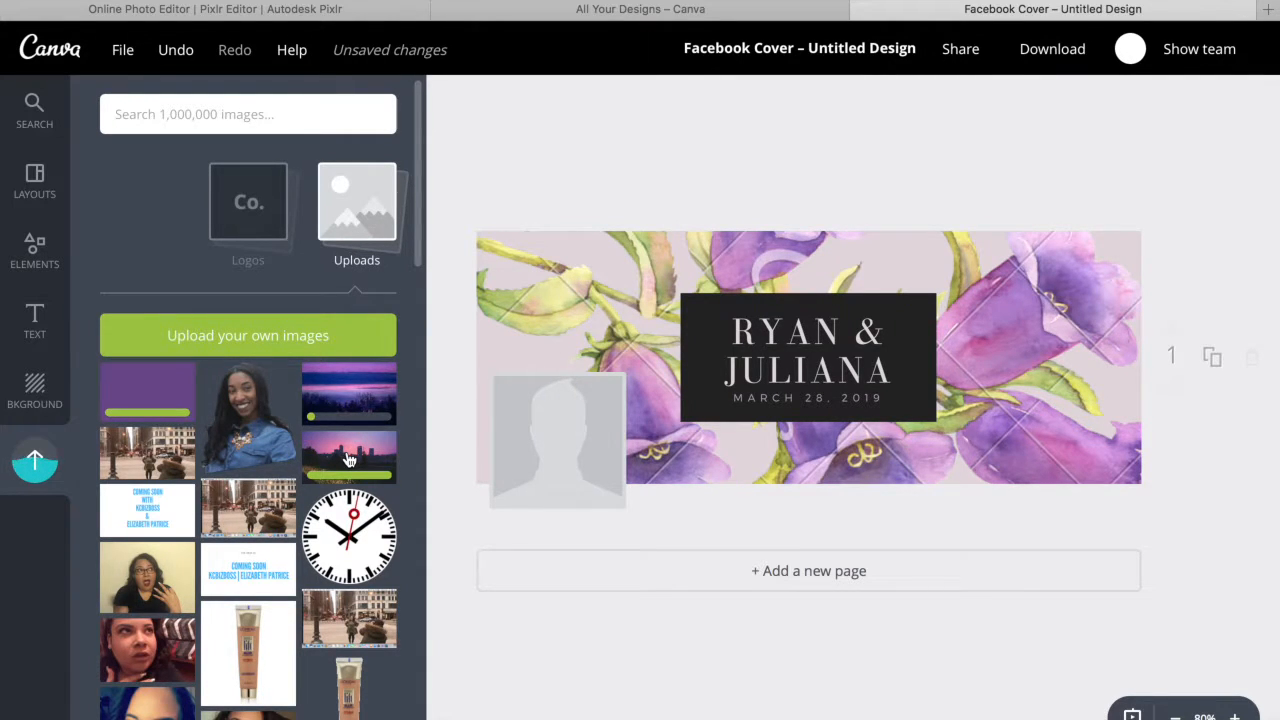
# Replace the cover's floral background with the uploaded skyline photo and shift it down until its top edge meets the cover's top edge
pyautogui.moveTo(349, 459); pyautogui.dragTo(559, 328)
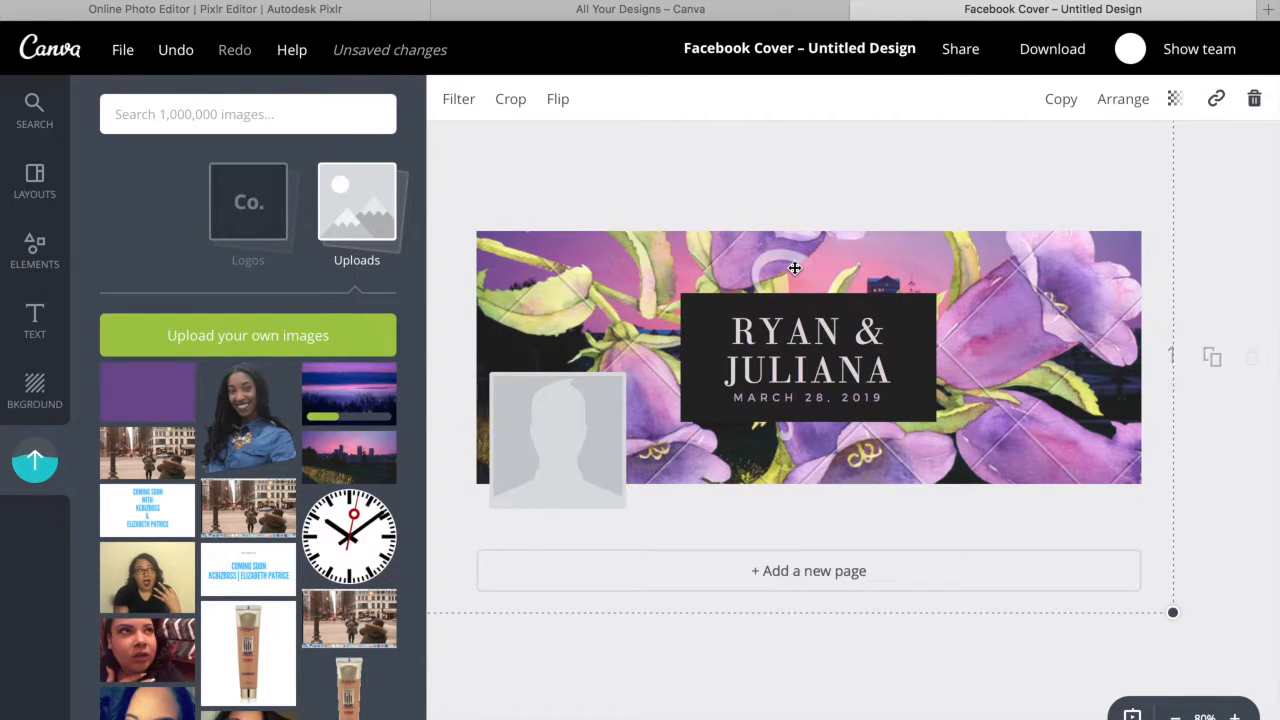
pyautogui.hotkey('ctrl', 'z')
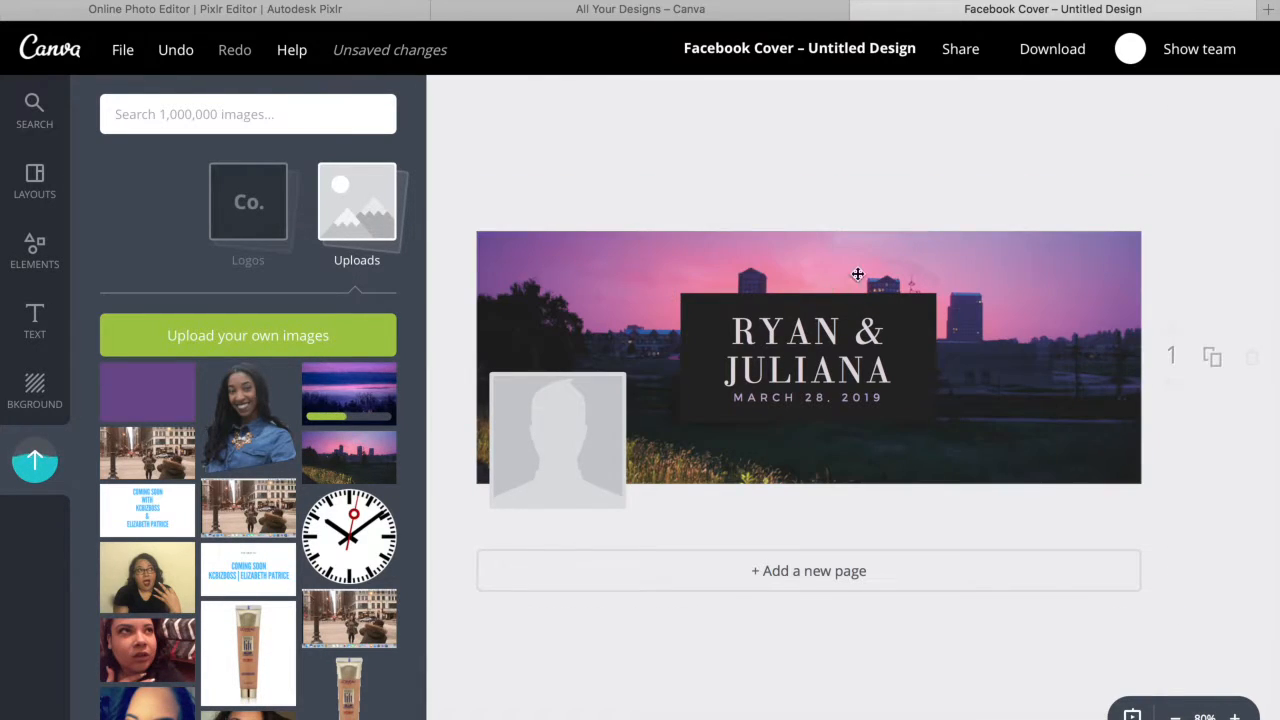
pyautogui.doubleClick(980, 375)
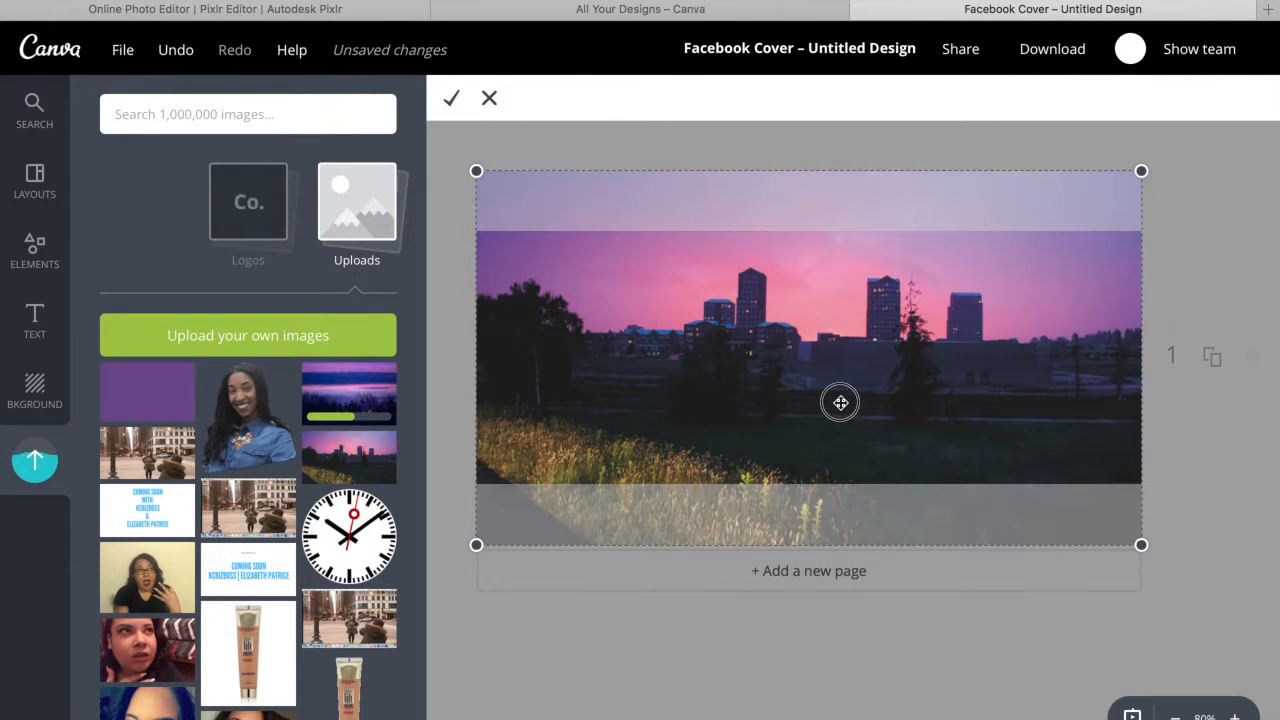
pyautogui.moveTo(840, 402); pyautogui.dragTo(834, 471)
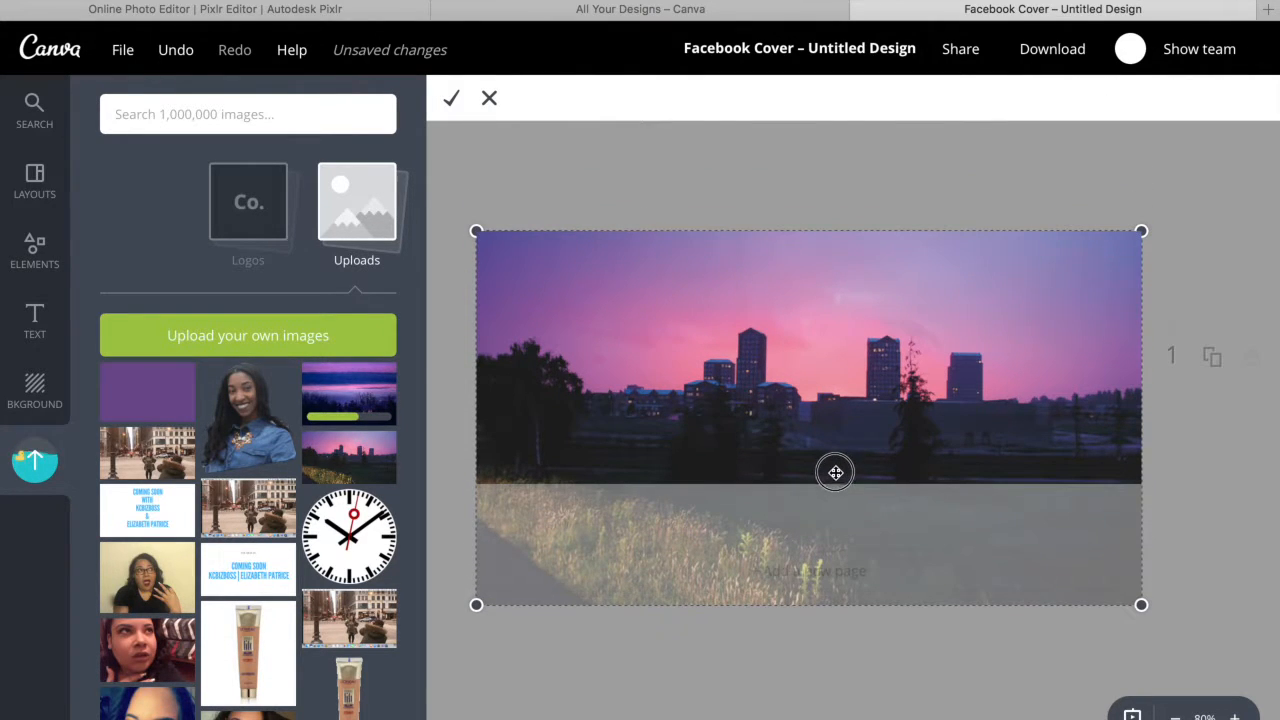
pyautogui.click(449, 101)
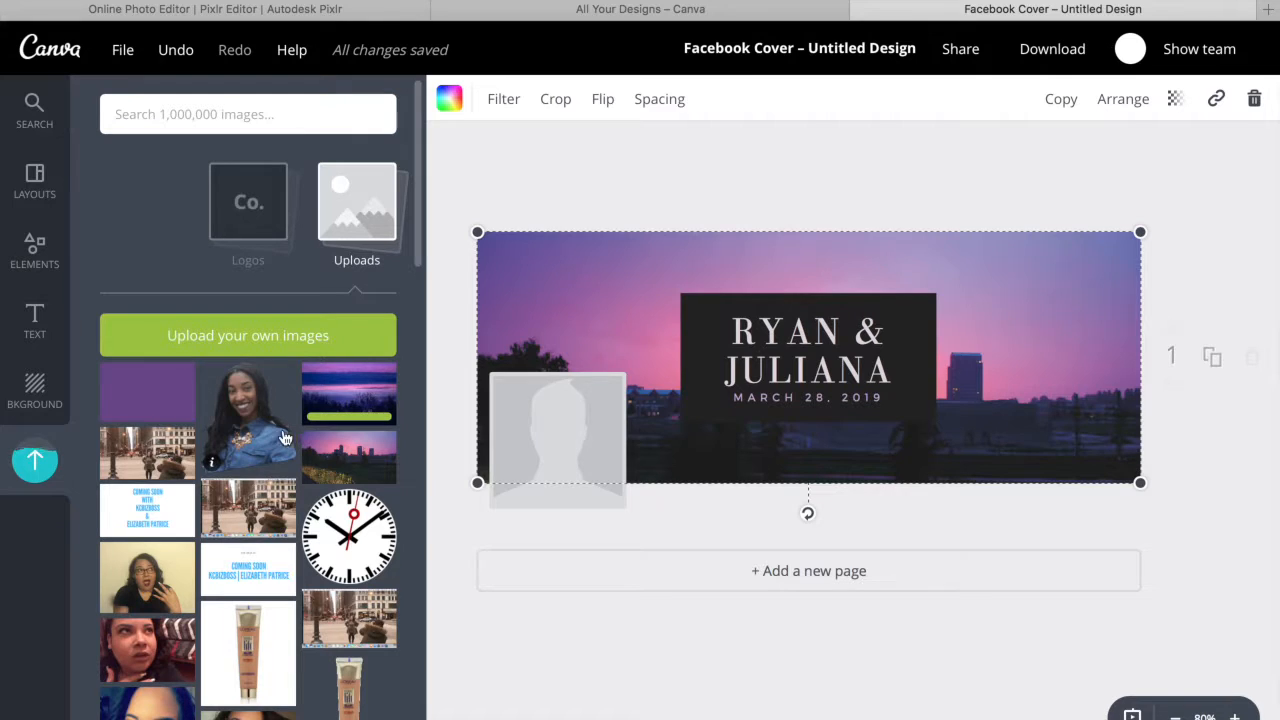
# Add the uploaded cutout of the woman to the cover and position it at the cover's lower right edge
pyautogui.moveTo(258, 428); pyautogui.dragTo(1080, 402)
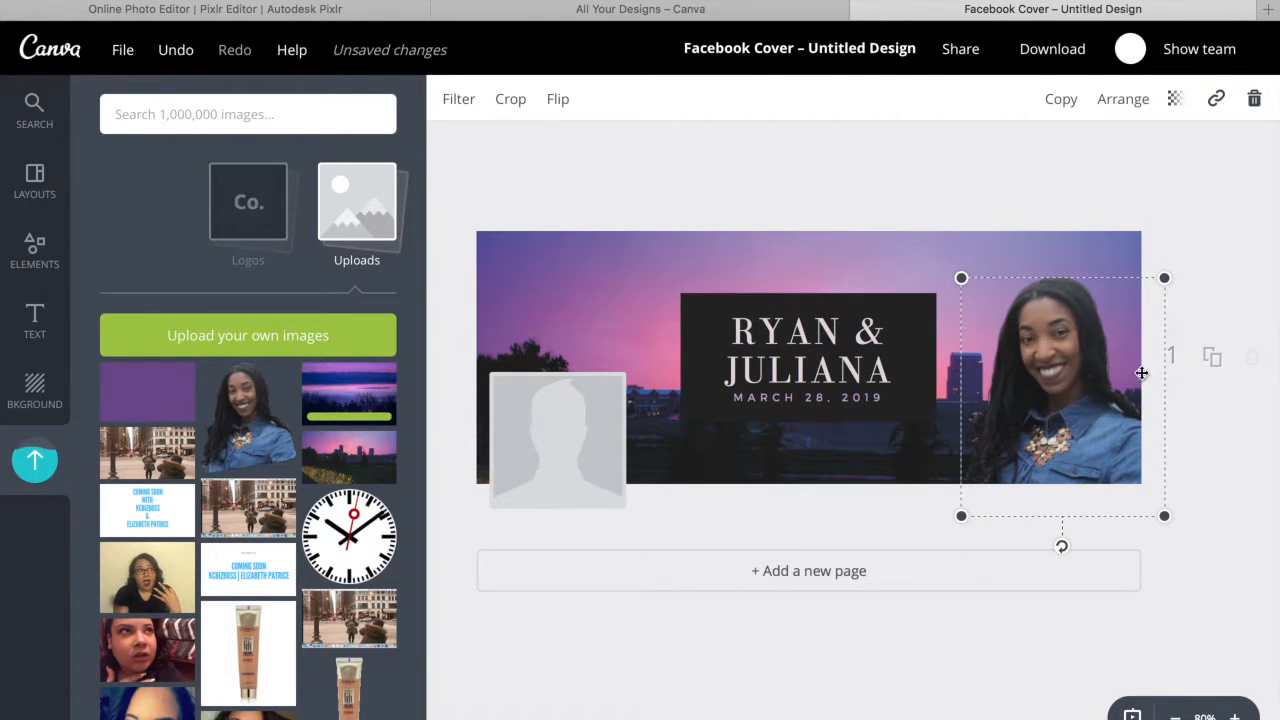
pyautogui.moveTo(1093, 410); pyautogui.dragTo(1120, 423)
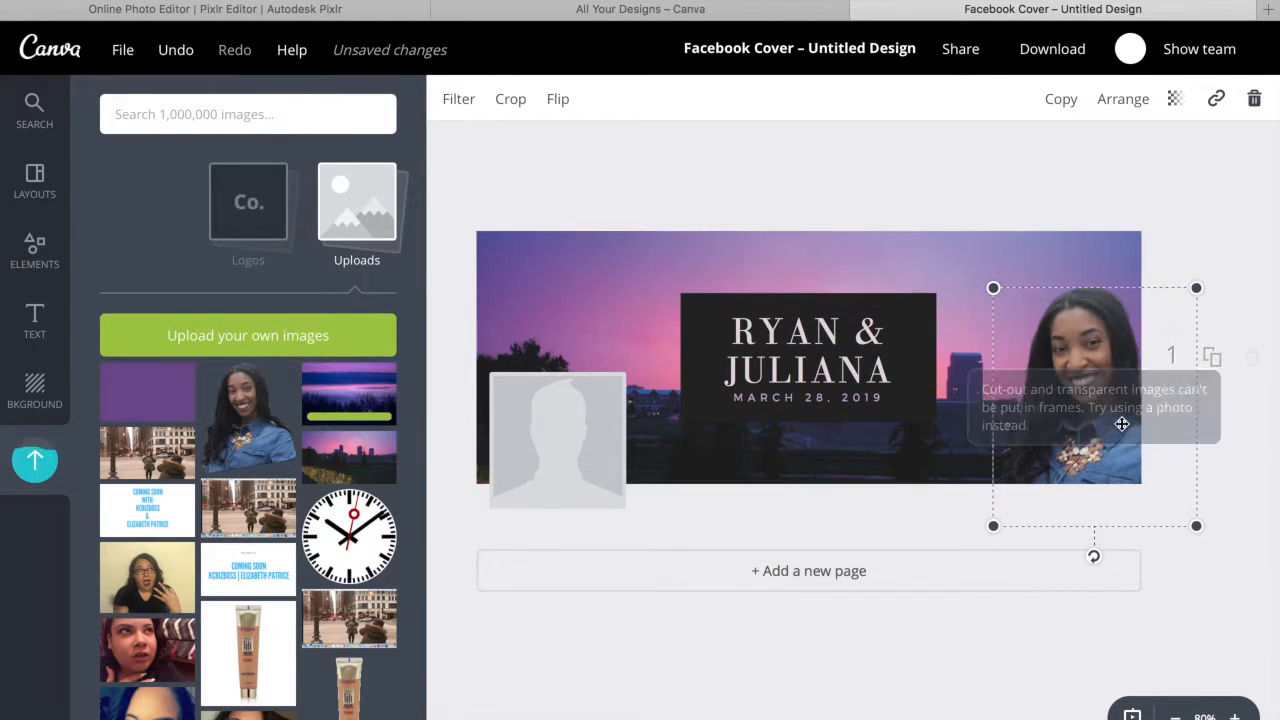
# Delete the black rectangle behind the cover's title and date text
pyautogui.click(1226, 225)
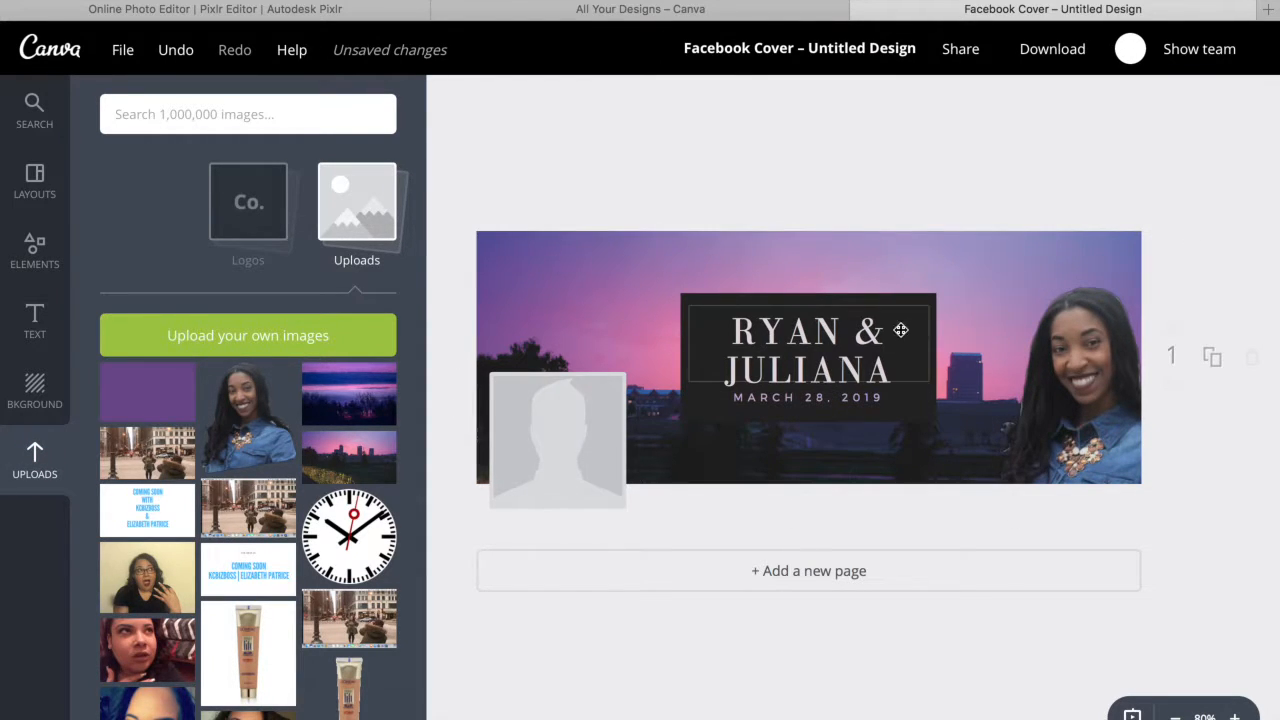
pyautogui.click(921, 308)
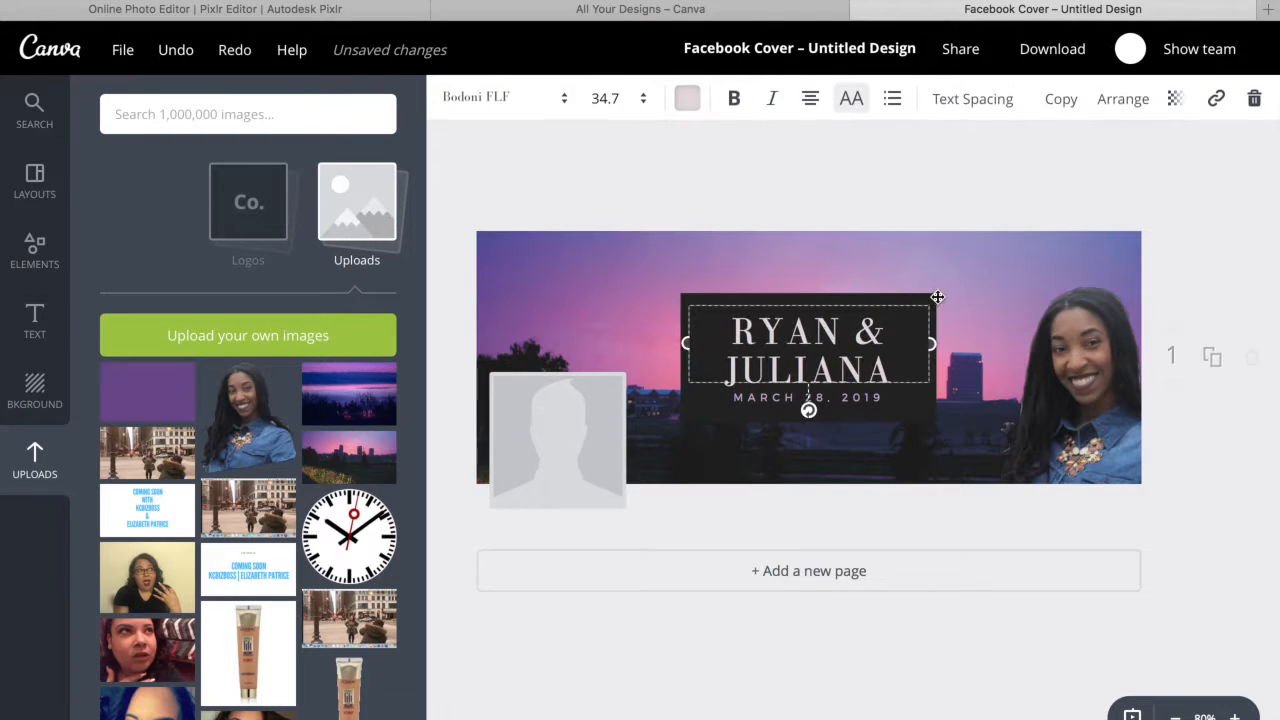
pyautogui.click(694, 403)
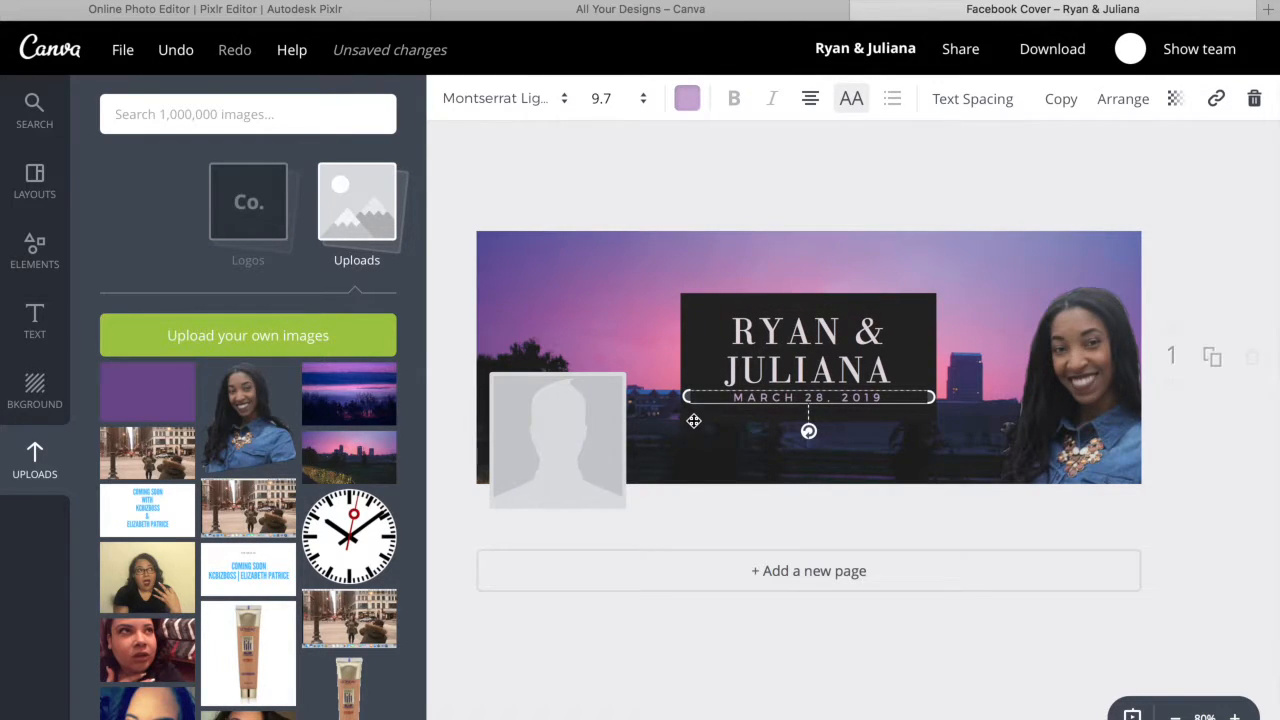
pyautogui.click(688, 301)
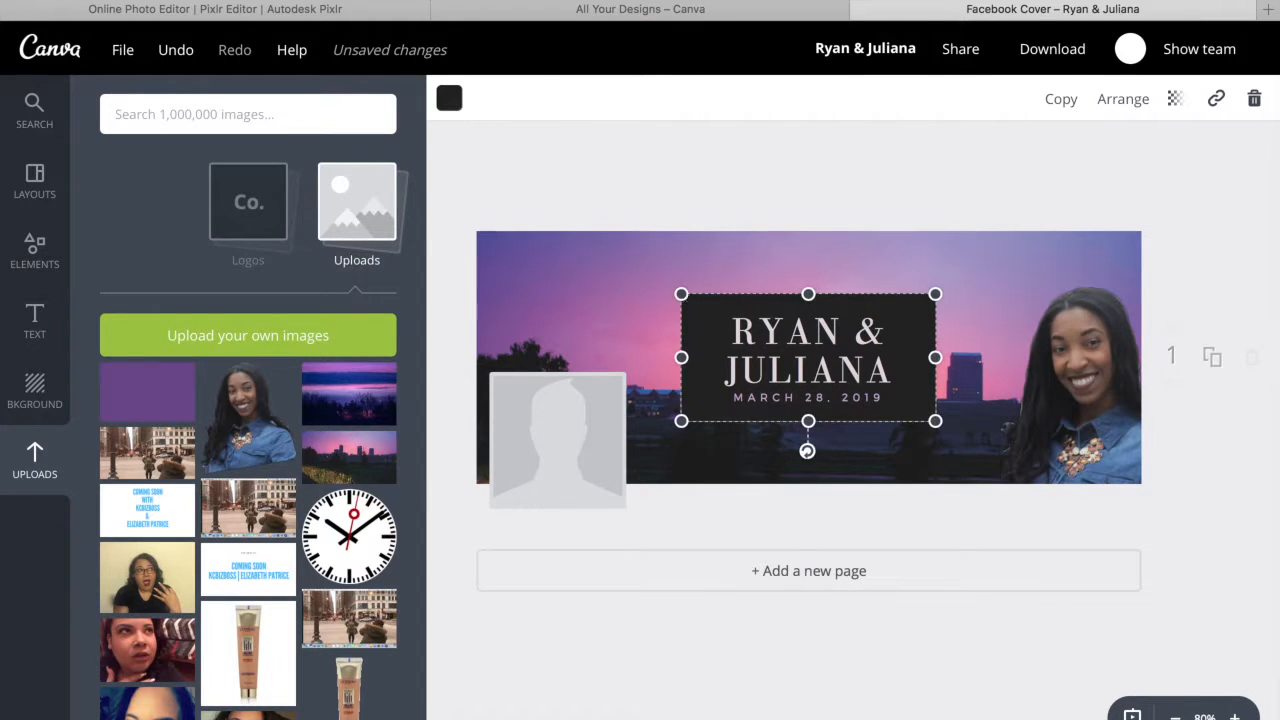
pyautogui.press('Delete')
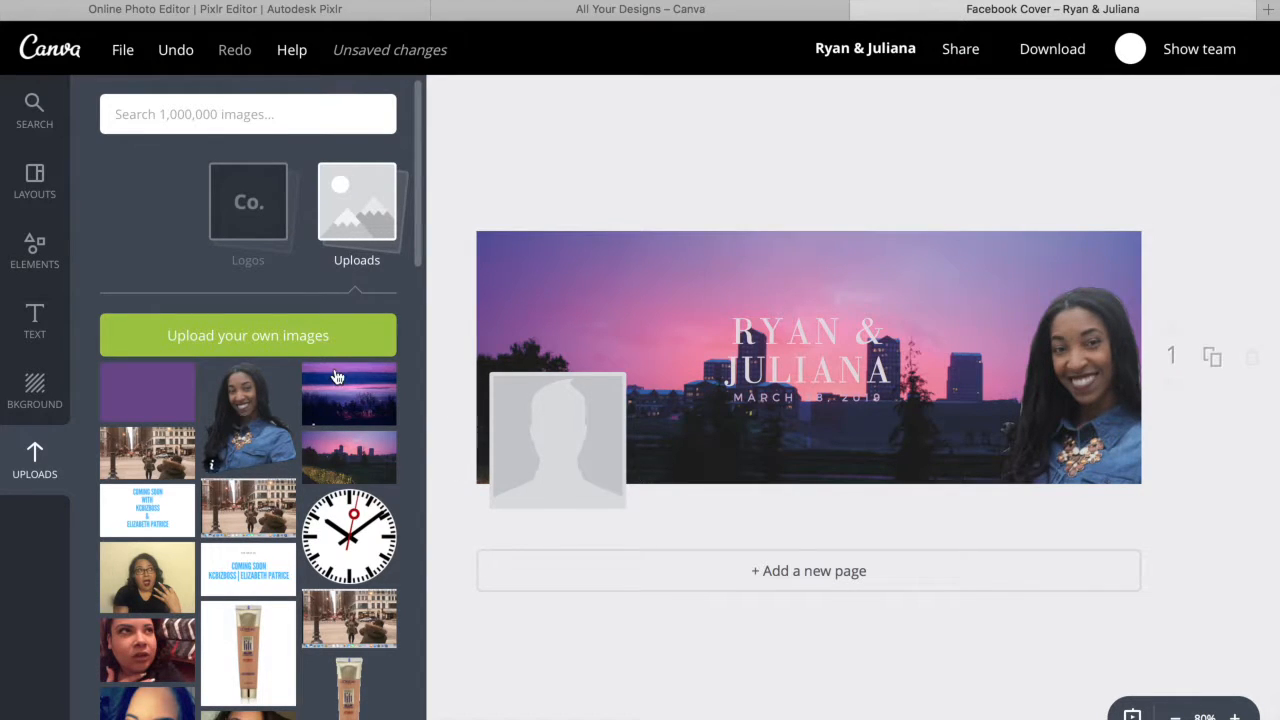
# Try the uploaded purple sunset landscape as the cover background and check its crop
pyautogui.moveTo(342, 389); pyautogui.dragTo(643, 576)
pyautogui.doubleClick(629, 349)
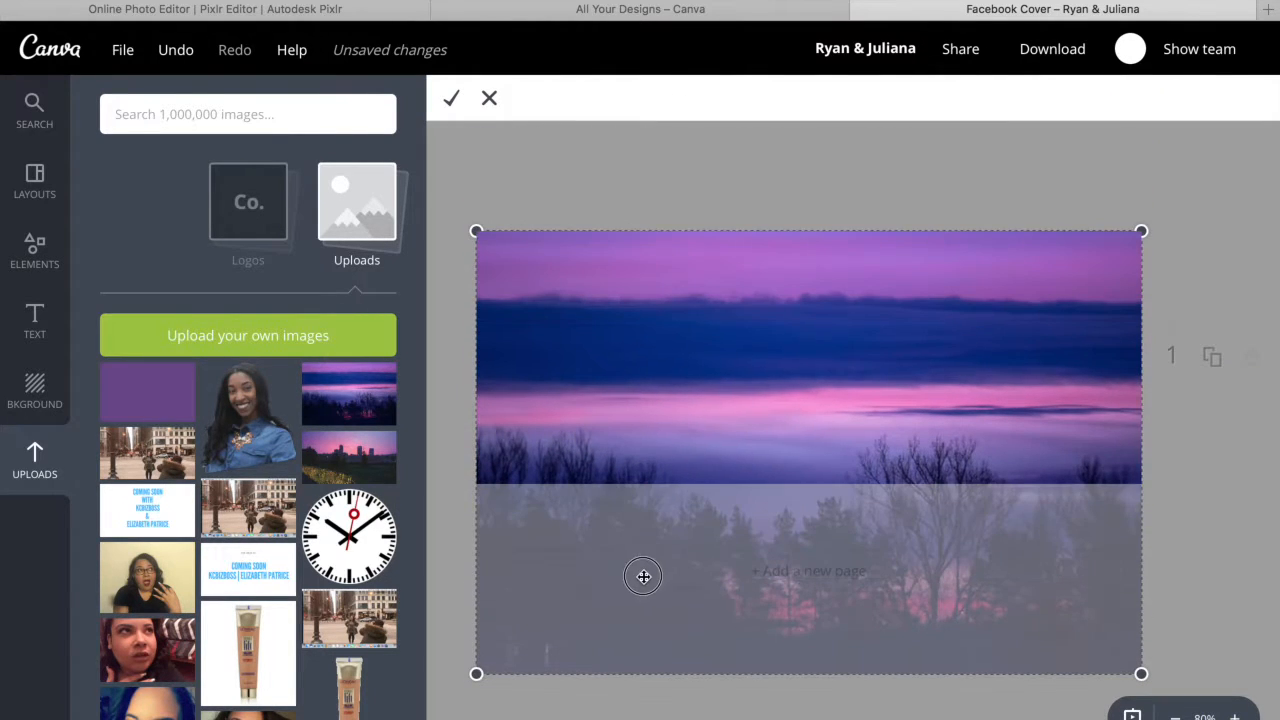
pyautogui.click(449, 99)
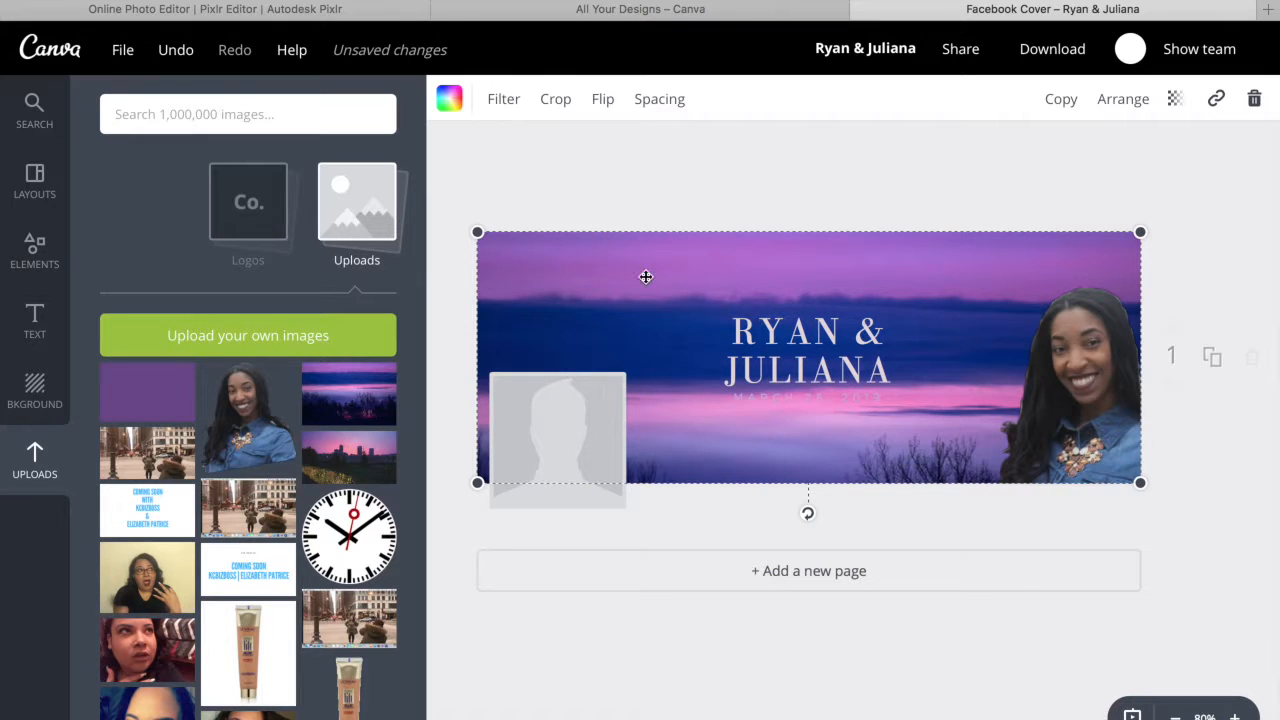
# Put the uploaded skyline photo back as the cover background and shift it down until its top edge meets the cover's top edge
pyautogui.moveTo(362, 450); pyautogui.dragTo(605, 364)
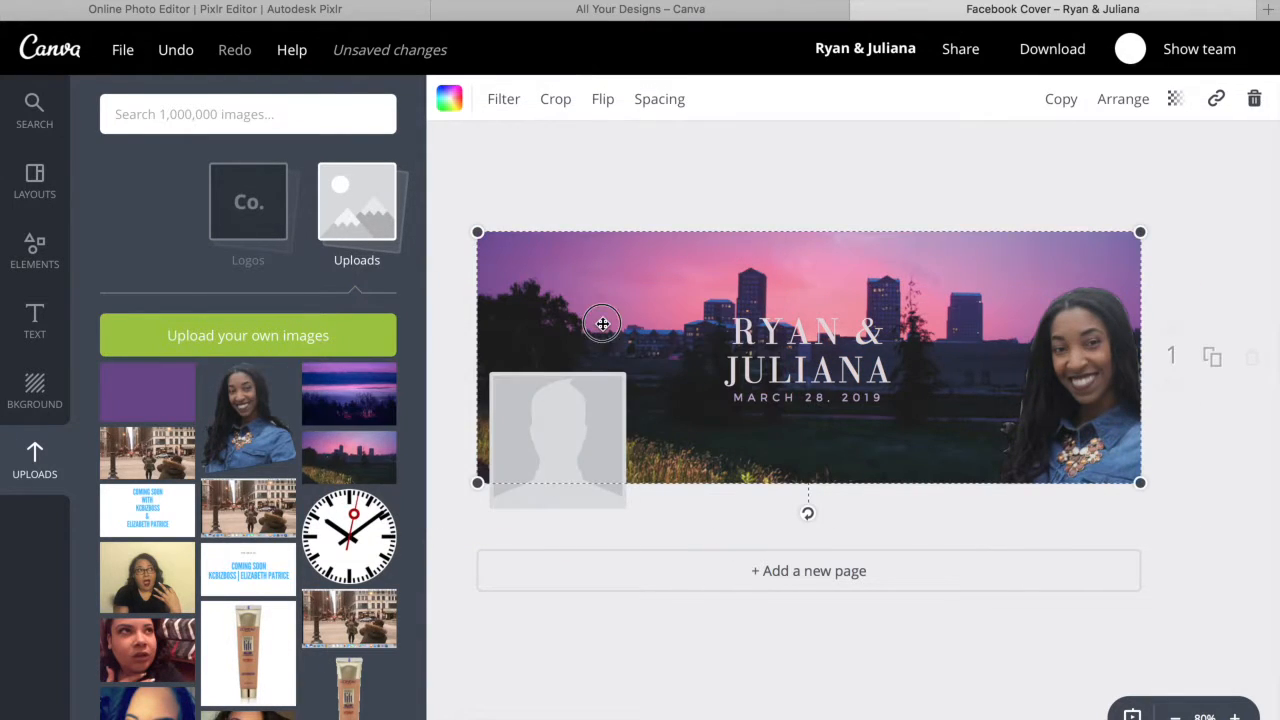
pyautogui.doubleClick(603, 323)
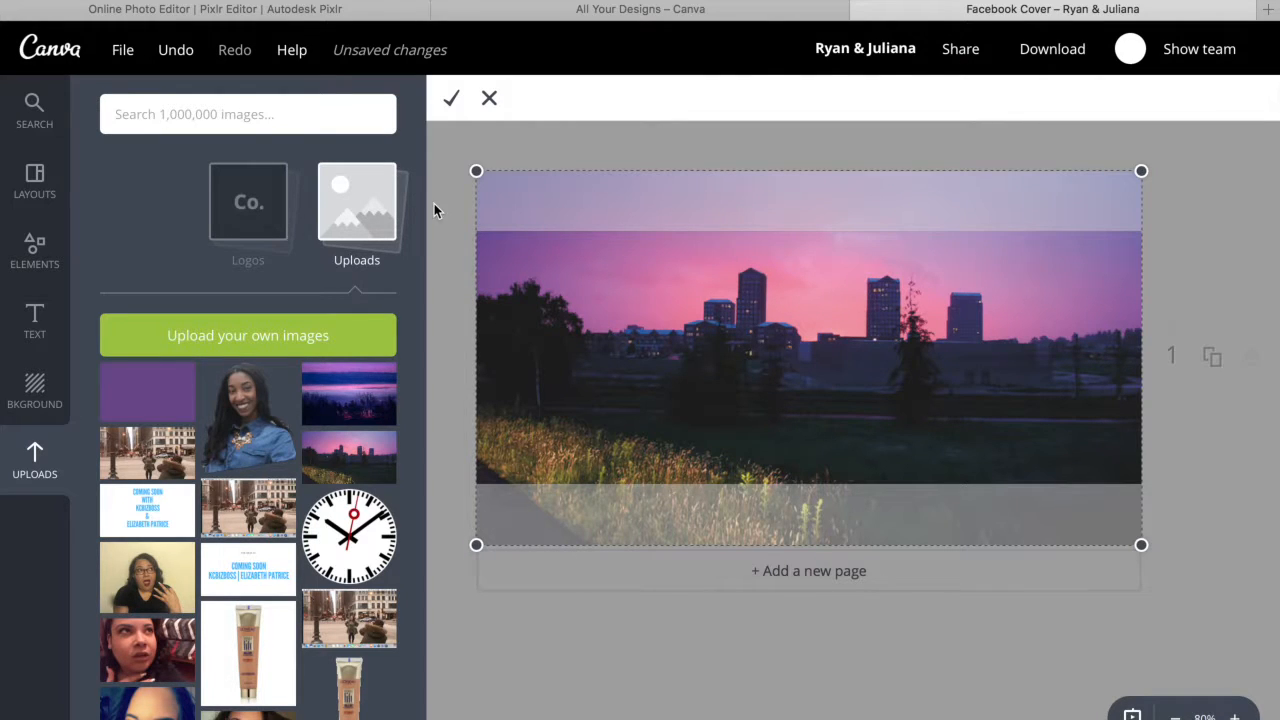
pyautogui.click(451, 98)
pyautogui.doubleClick(557, 254)
pyautogui.moveTo(634, 331); pyautogui.dragTo(634, 480)
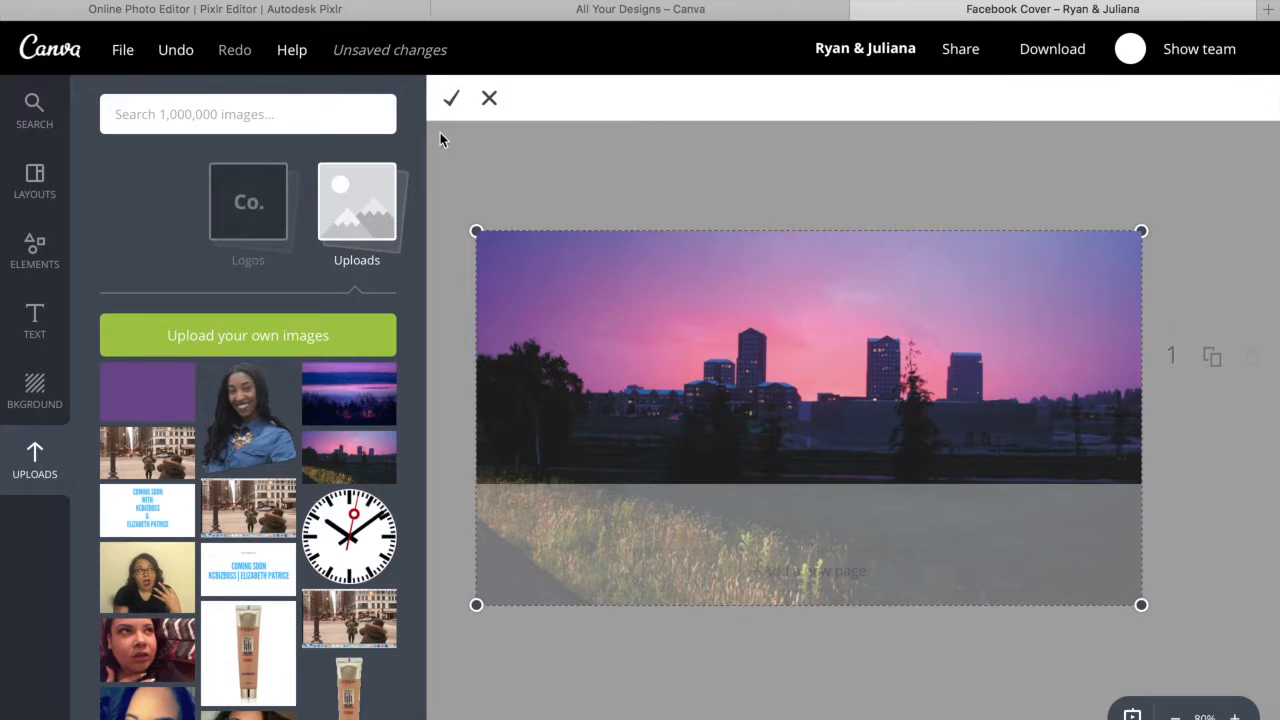
pyautogui.click(450, 100)
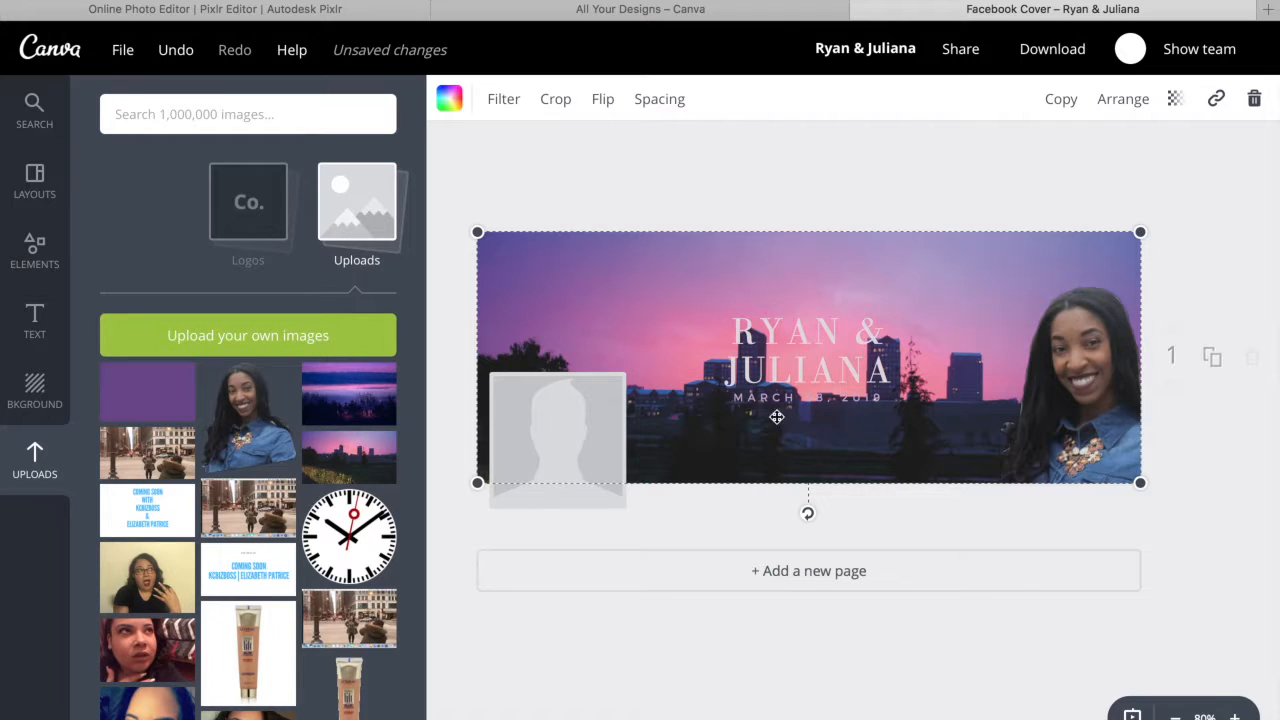
# Replace the couple's names in the title text with SINCERELY
pyautogui.click(828, 368)
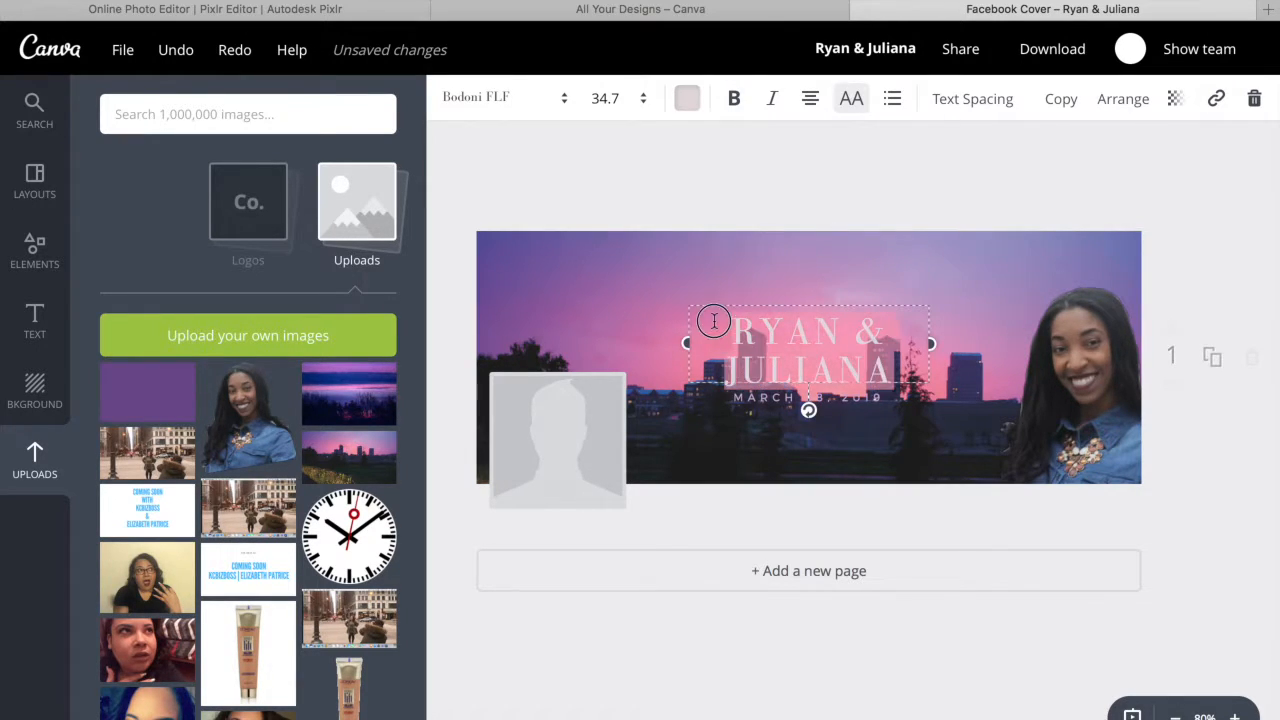
pyautogui.press('BackSpace')
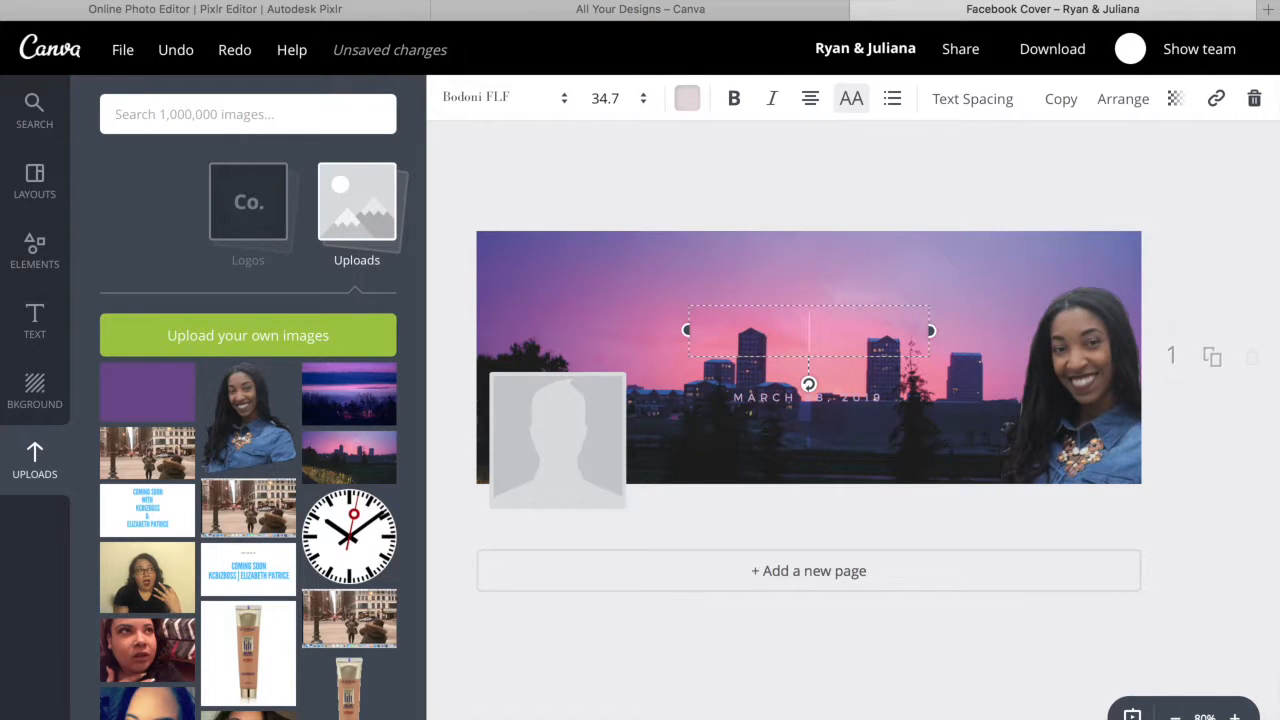
pyautogui.write('SINCERELY')
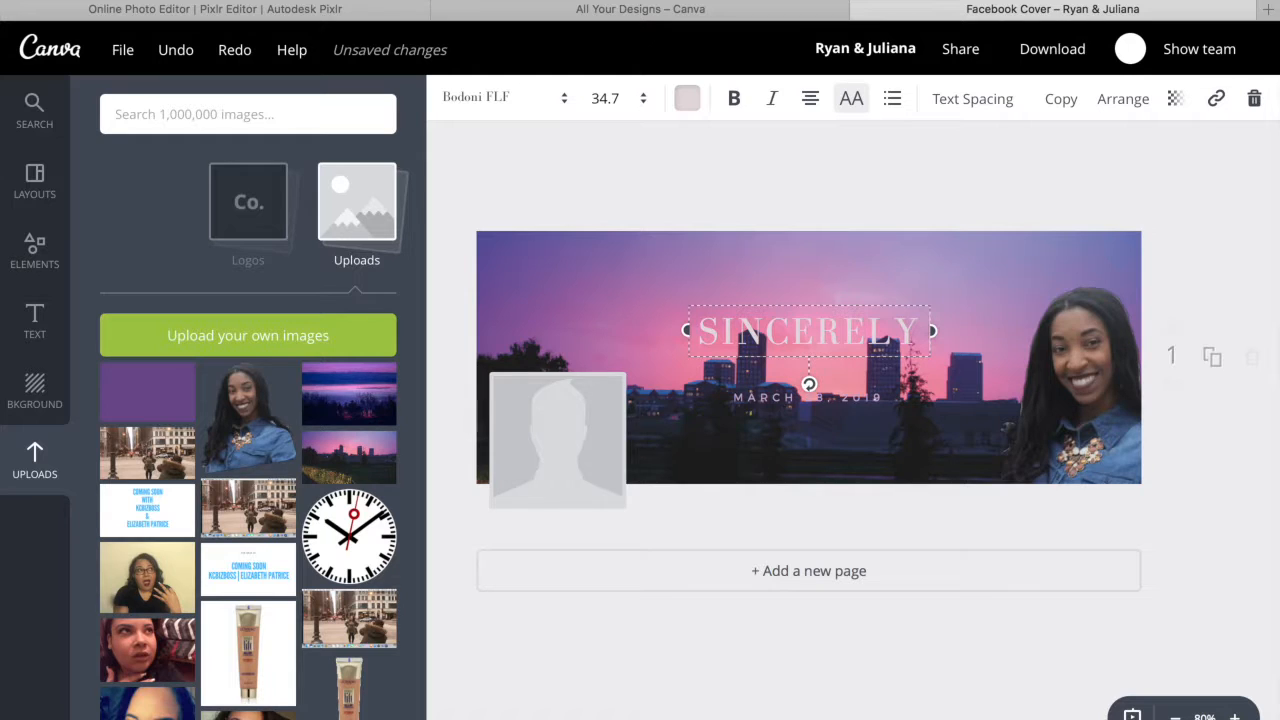
# Make the title text white and bold
pyautogui.click(686, 97)
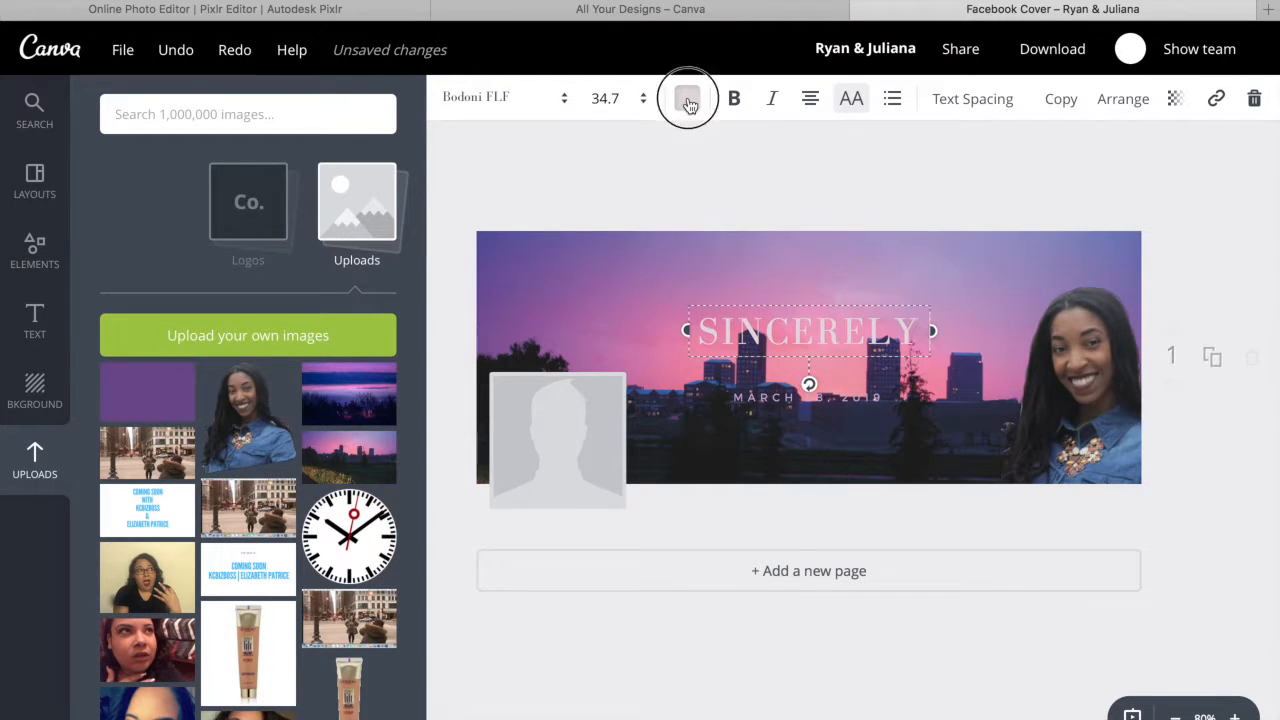
pyautogui.scroll(-2, 797, 376)
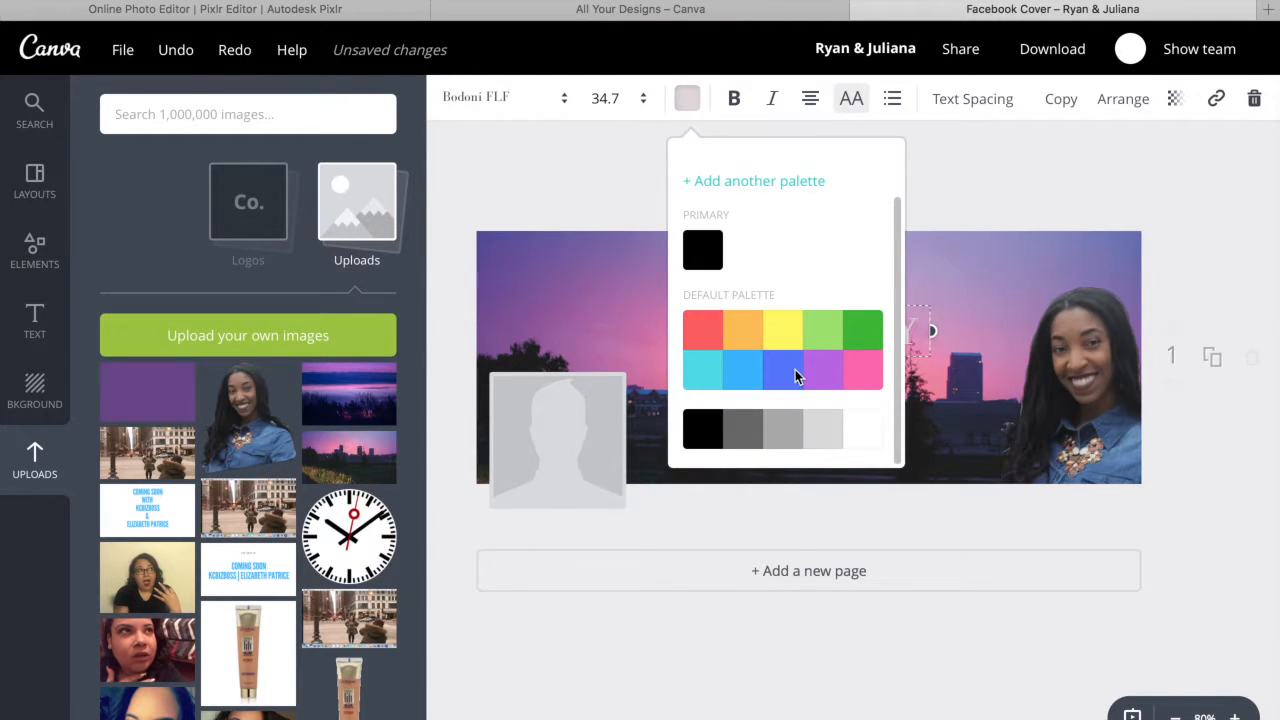
pyautogui.click(868, 435)
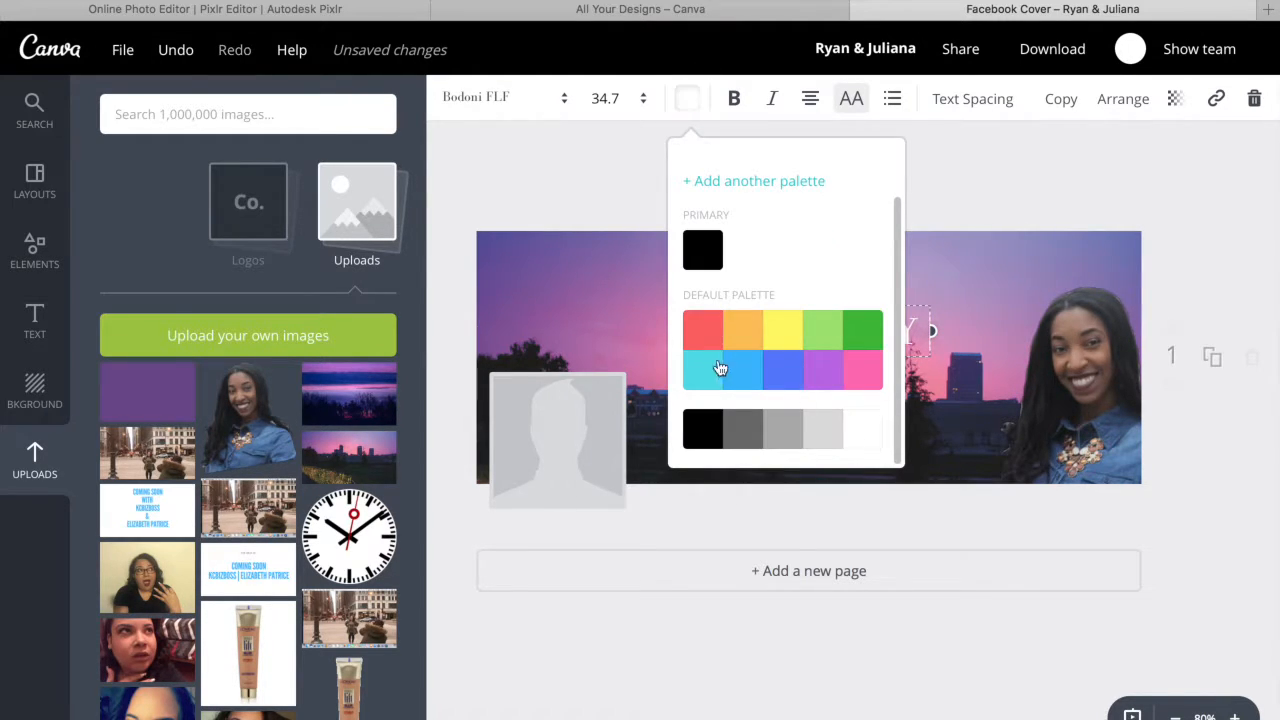
pyautogui.click(736, 97)
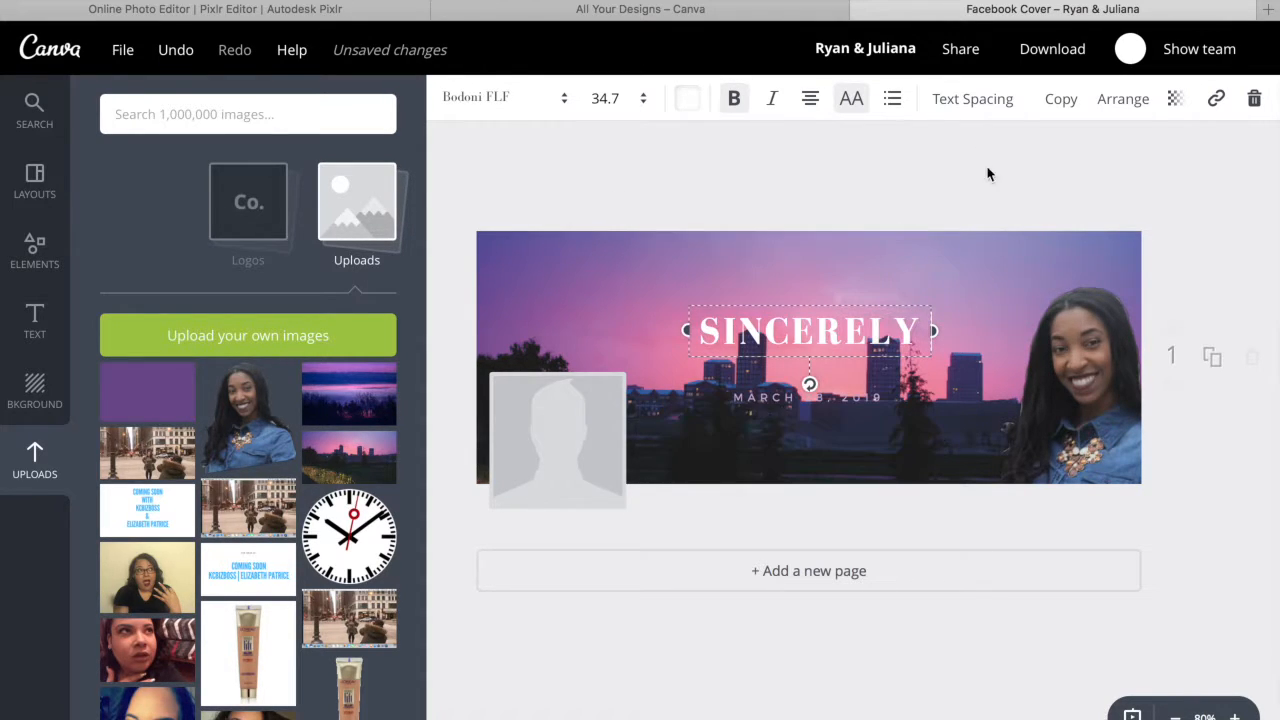
# Add a comma after SINCERELY and move the title up and to the left on the cover
pyautogui.click(917, 347)
pyautogui.write(',')
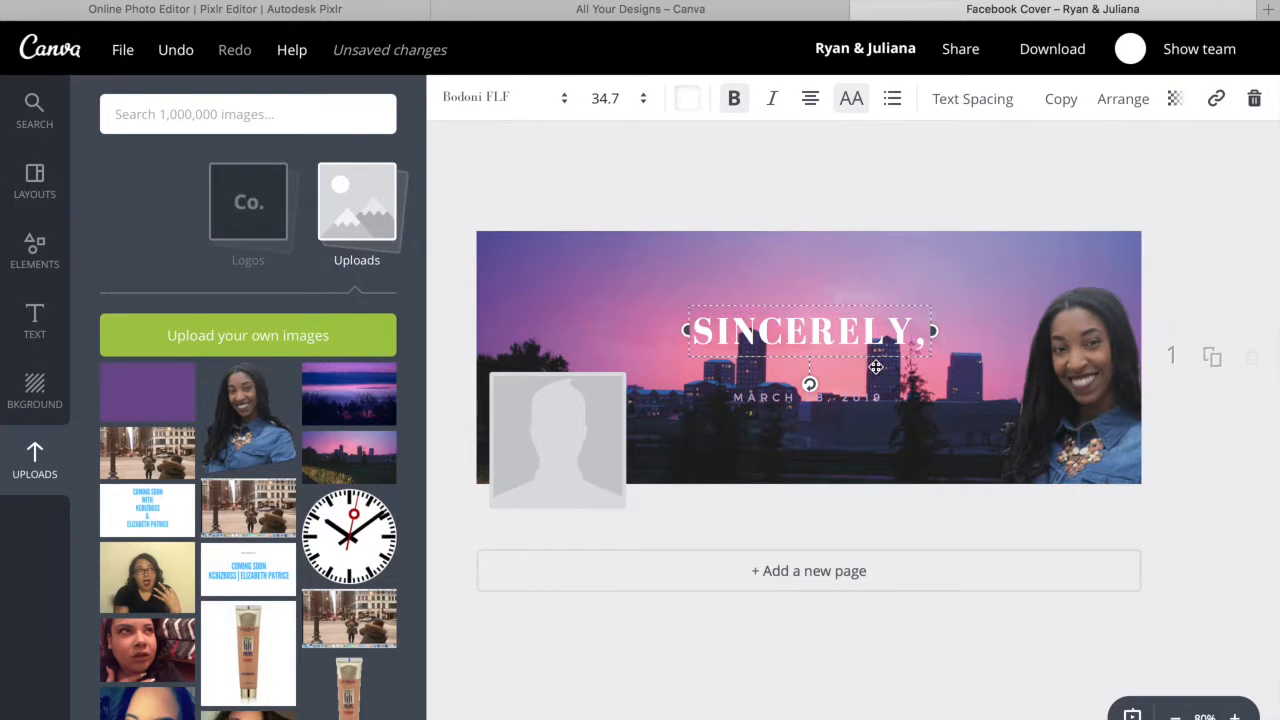
pyautogui.moveTo(876, 367); pyautogui.dragTo(798, 342)
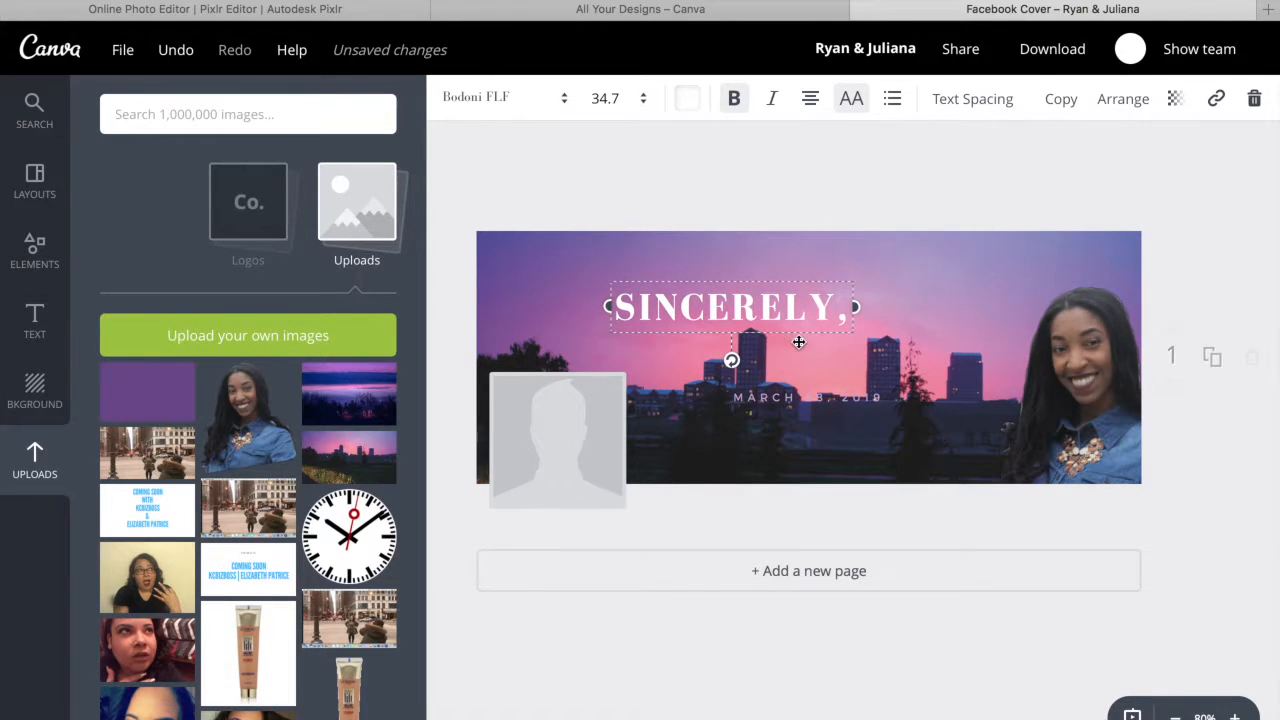
# Try font size 96 on the title, followed by 88
pyautogui.click(638, 106)
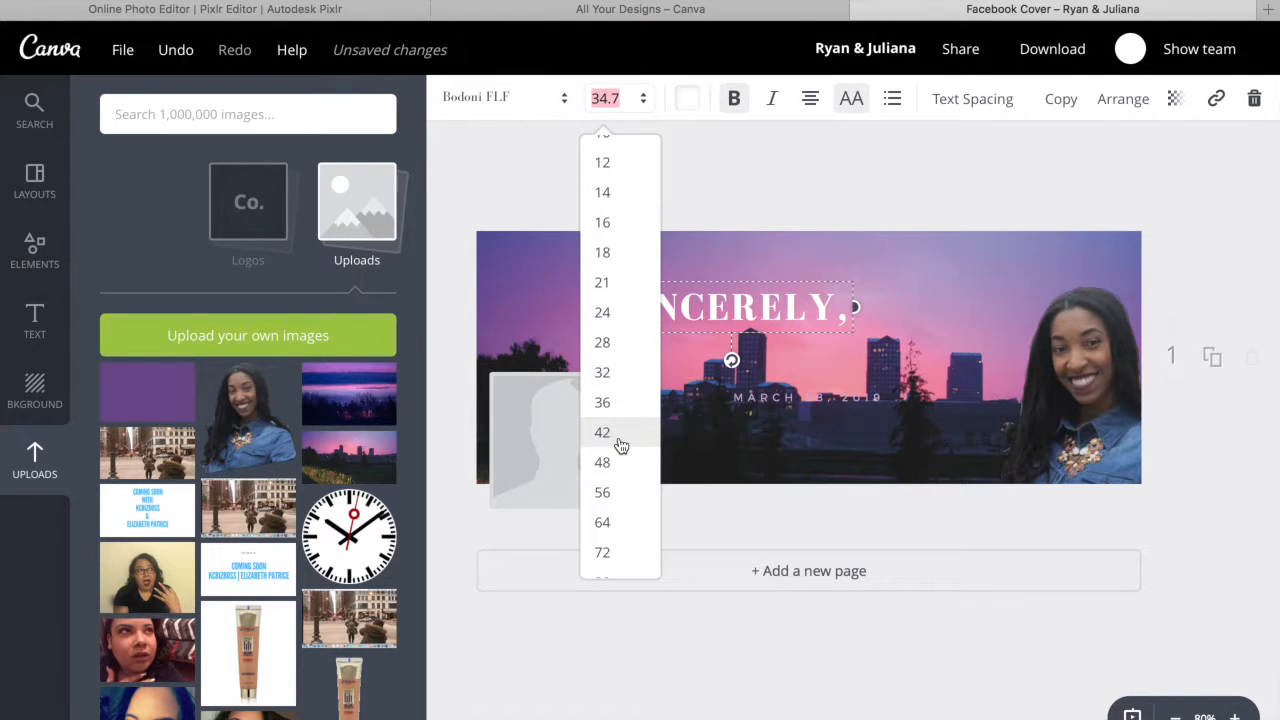
pyautogui.scroll(-5, 620, 445)
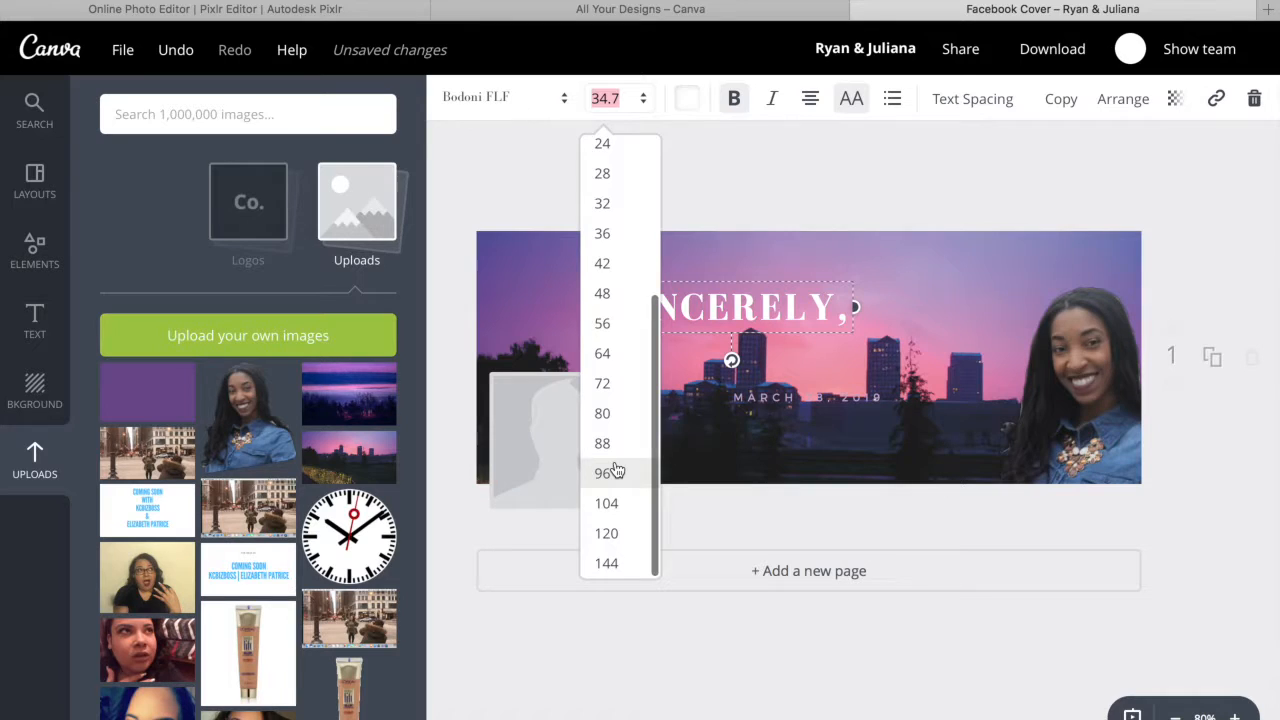
pyautogui.click(604, 473)
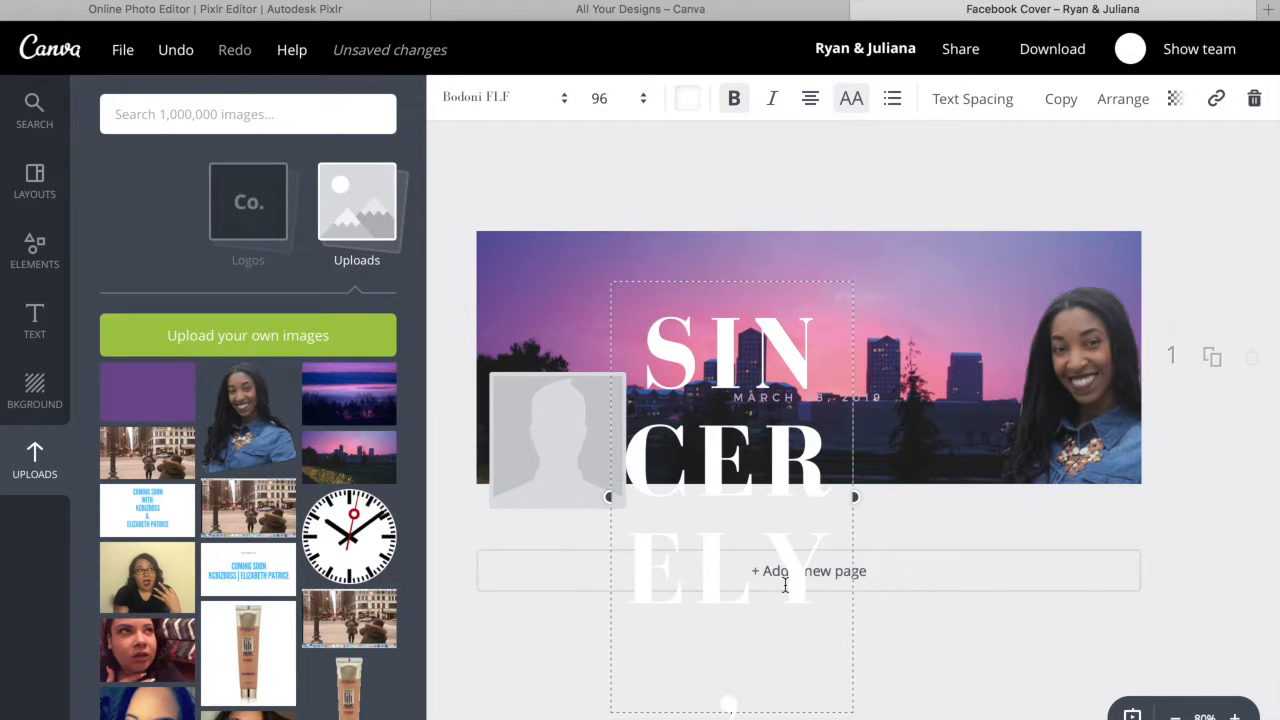
pyautogui.click(641, 104)
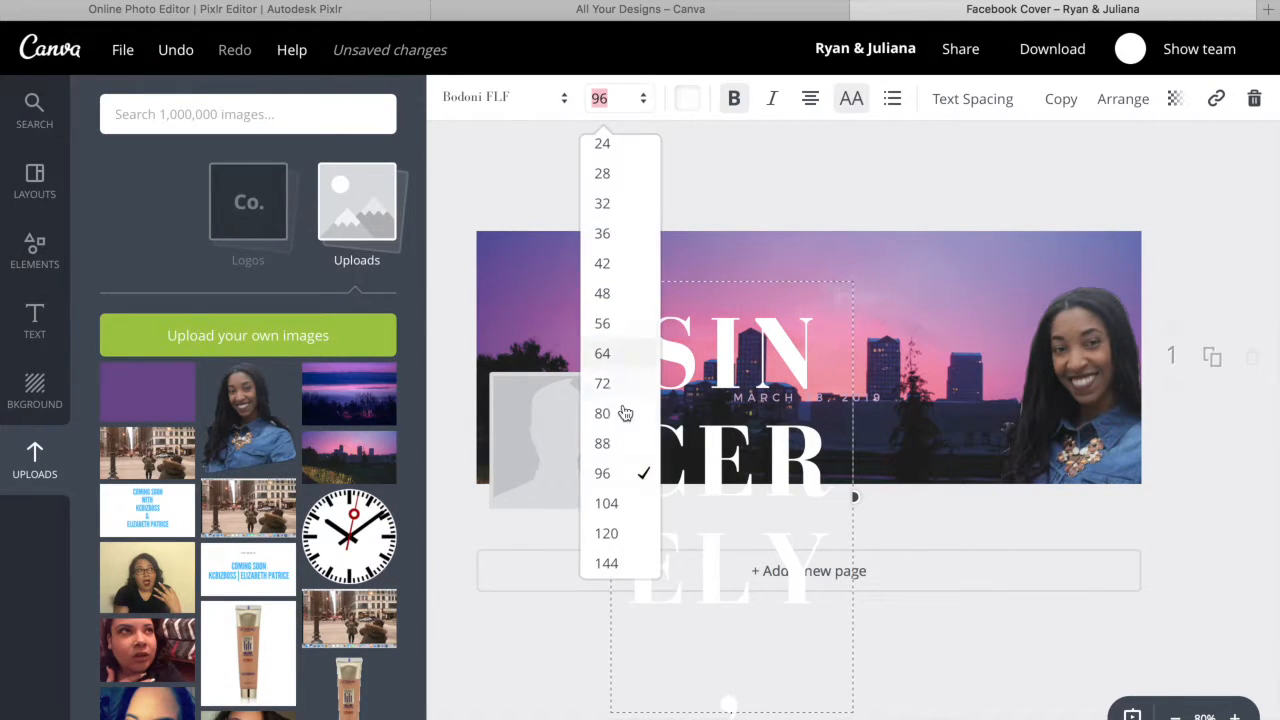
pyautogui.click(621, 437)
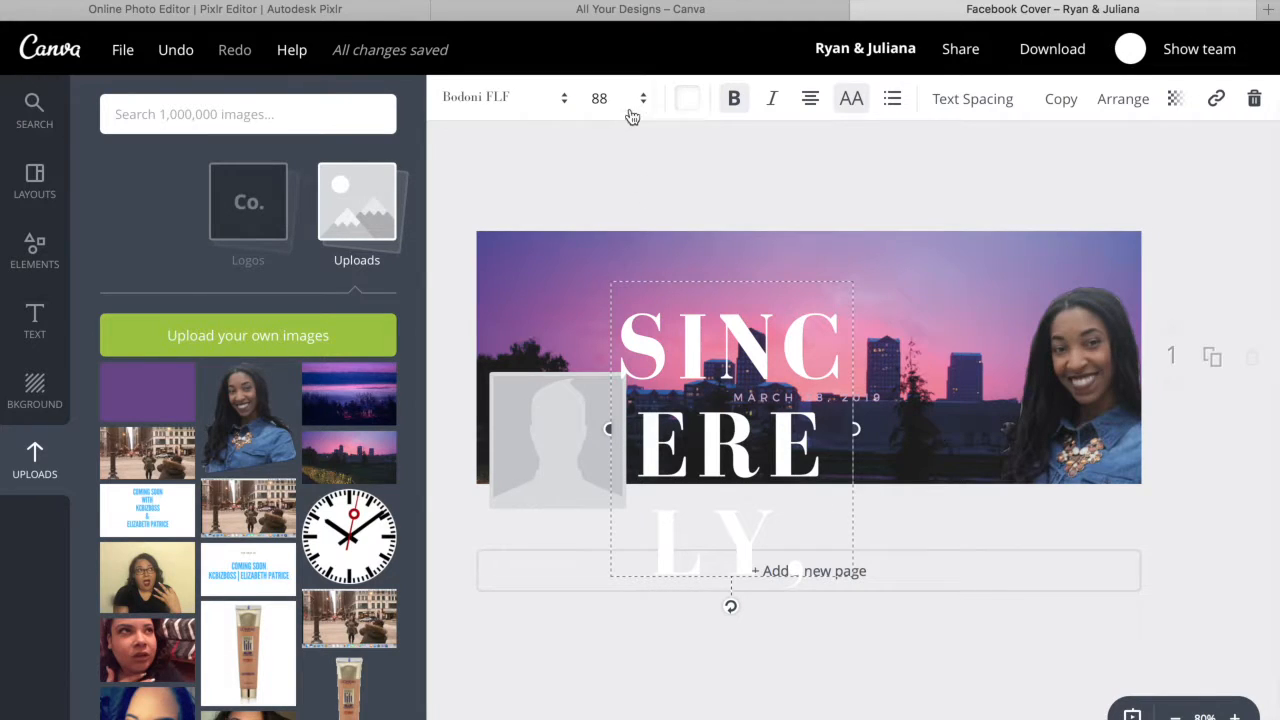
# Widen the title's text box across the full width of the cover and set its font size to 72
pyautogui.moveTo(857, 428); pyautogui.dragTo(1193, 380)
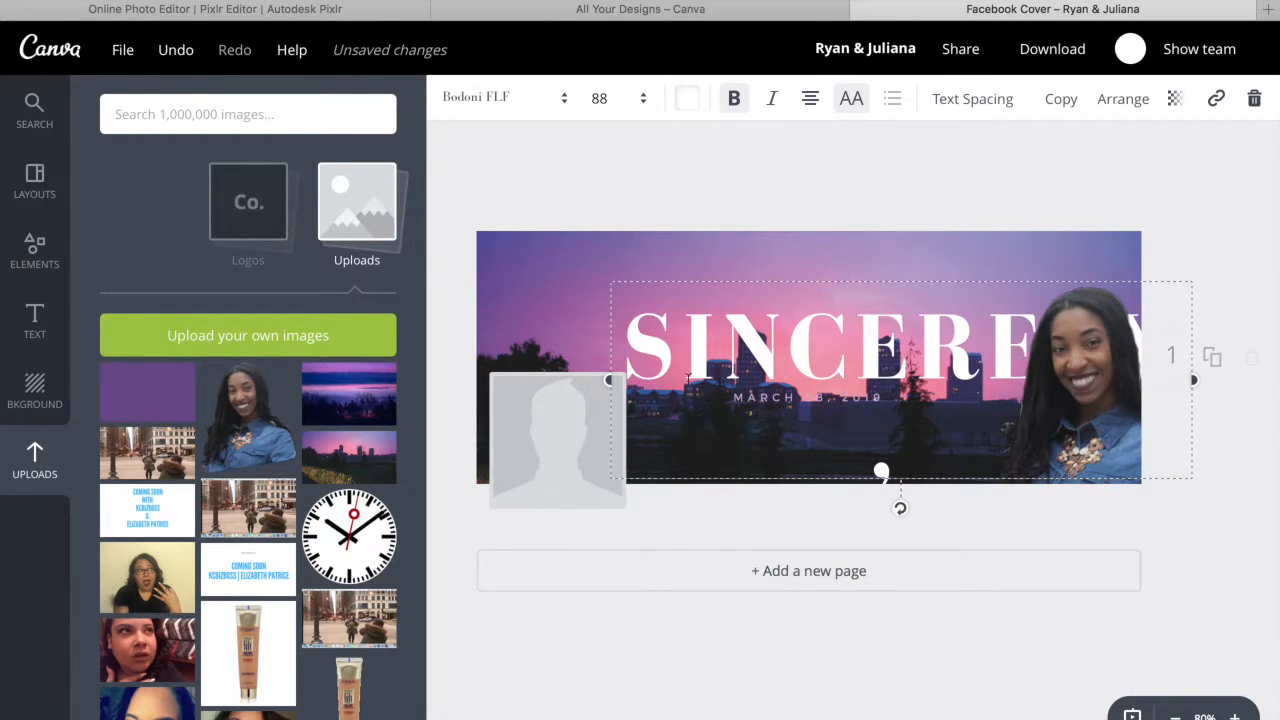
pyautogui.moveTo(608, 380); pyautogui.dragTo(475, 381)
pyautogui.click(620, 100)
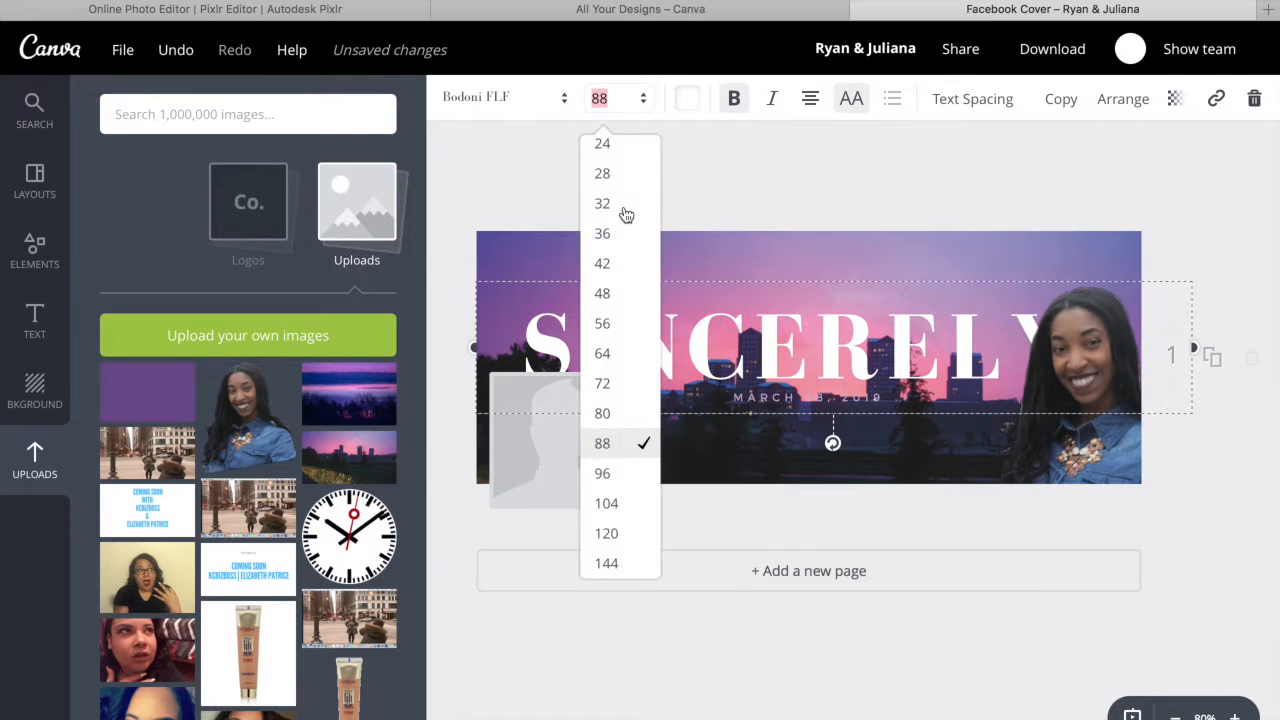
pyautogui.click(604, 385)
# Reduce the title's font size to 48 and place it in the sky above the skyline and profile picture
pyautogui.moveTo(880, 394); pyautogui.dragTo(801, 356)
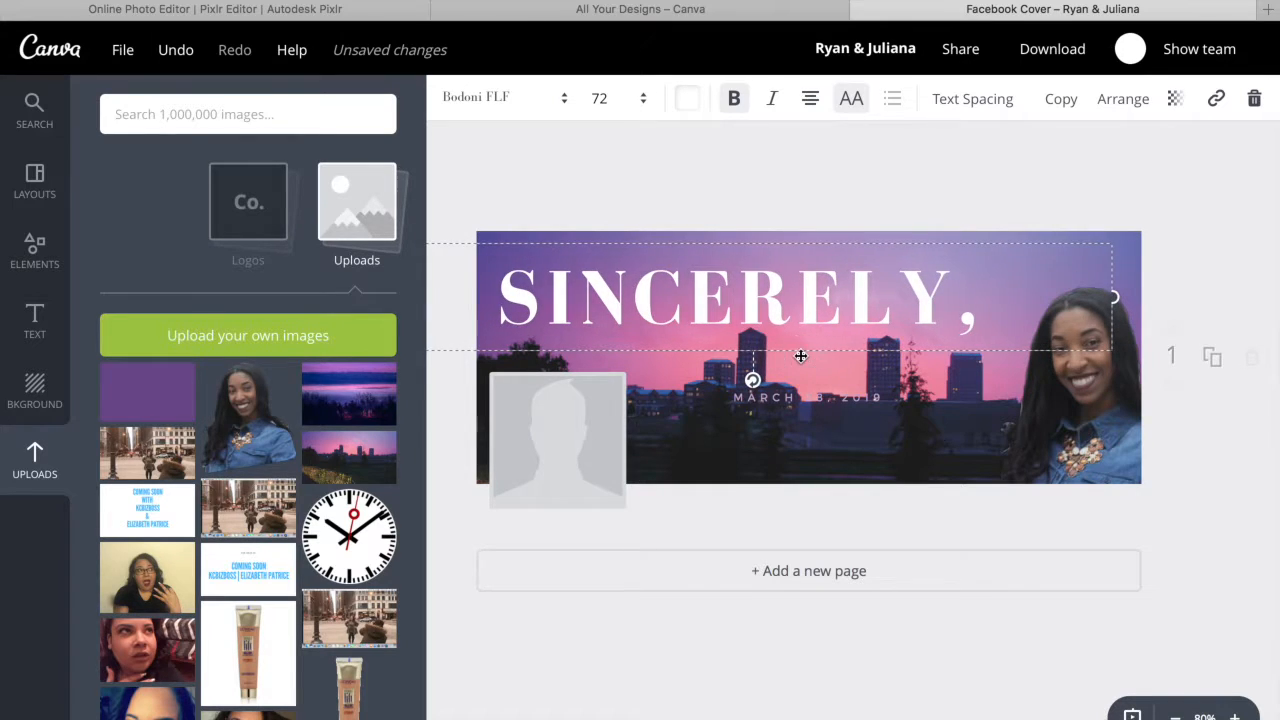
pyautogui.click(620, 100)
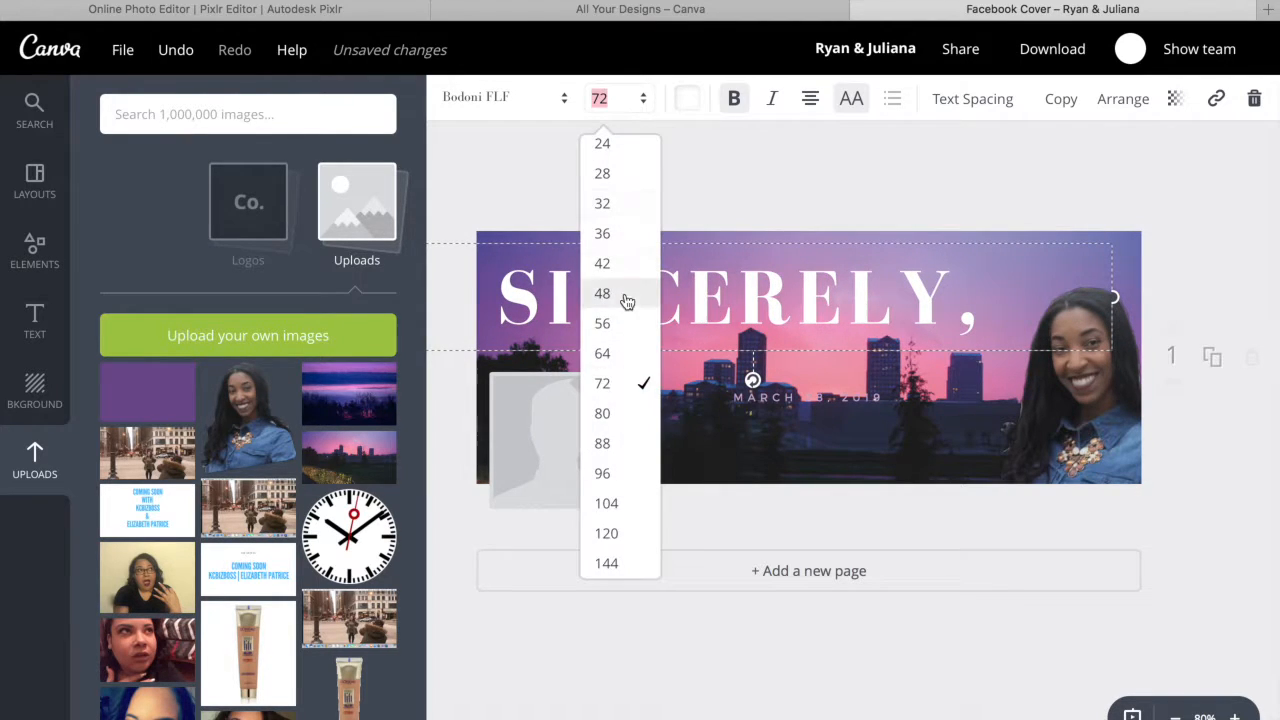
pyautogui.click(615, 357)
pyautogui.click(613, 100)
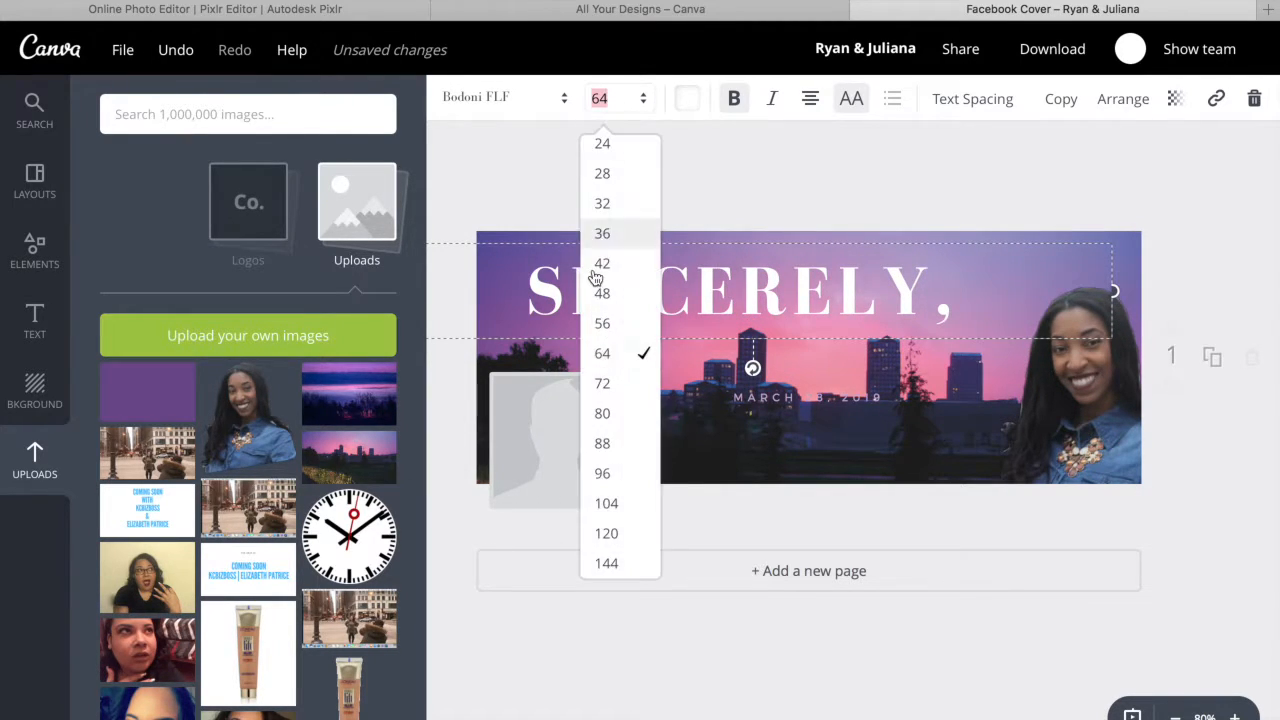
pyautogui.click(597, 300)
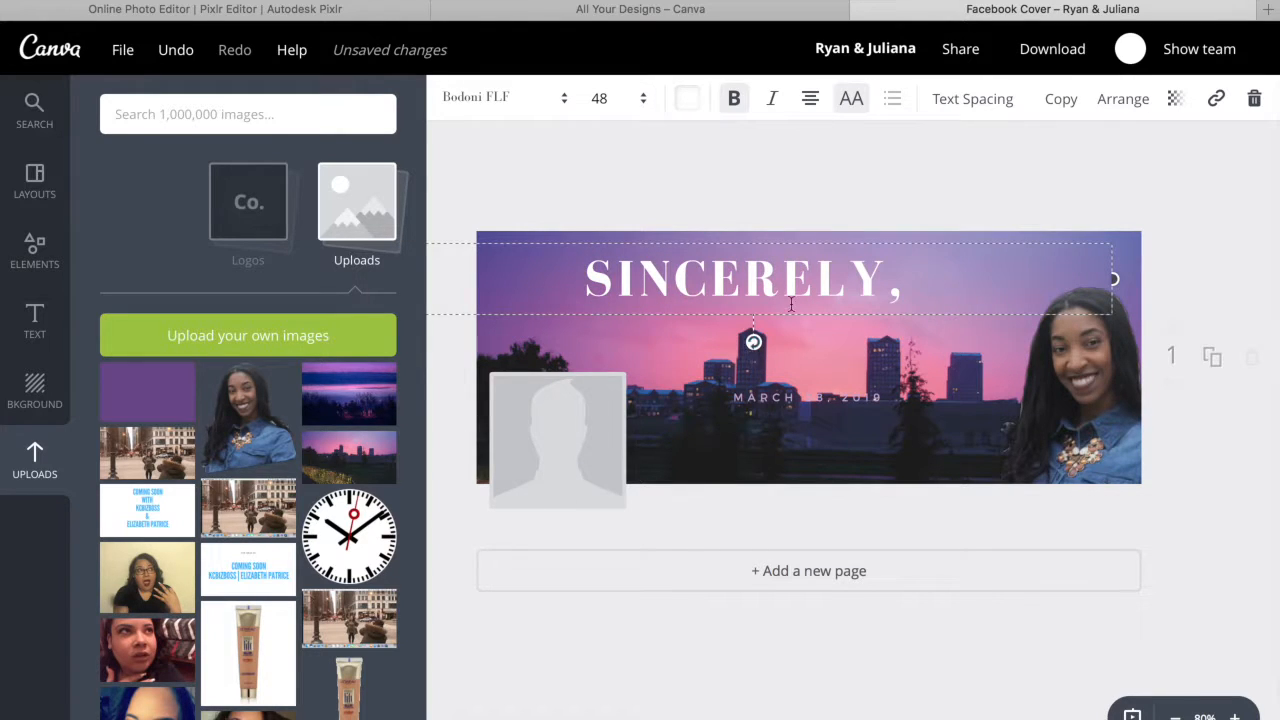
pyautogui.moveTo(785, 323); pyautogui.dragTo(749, 337)
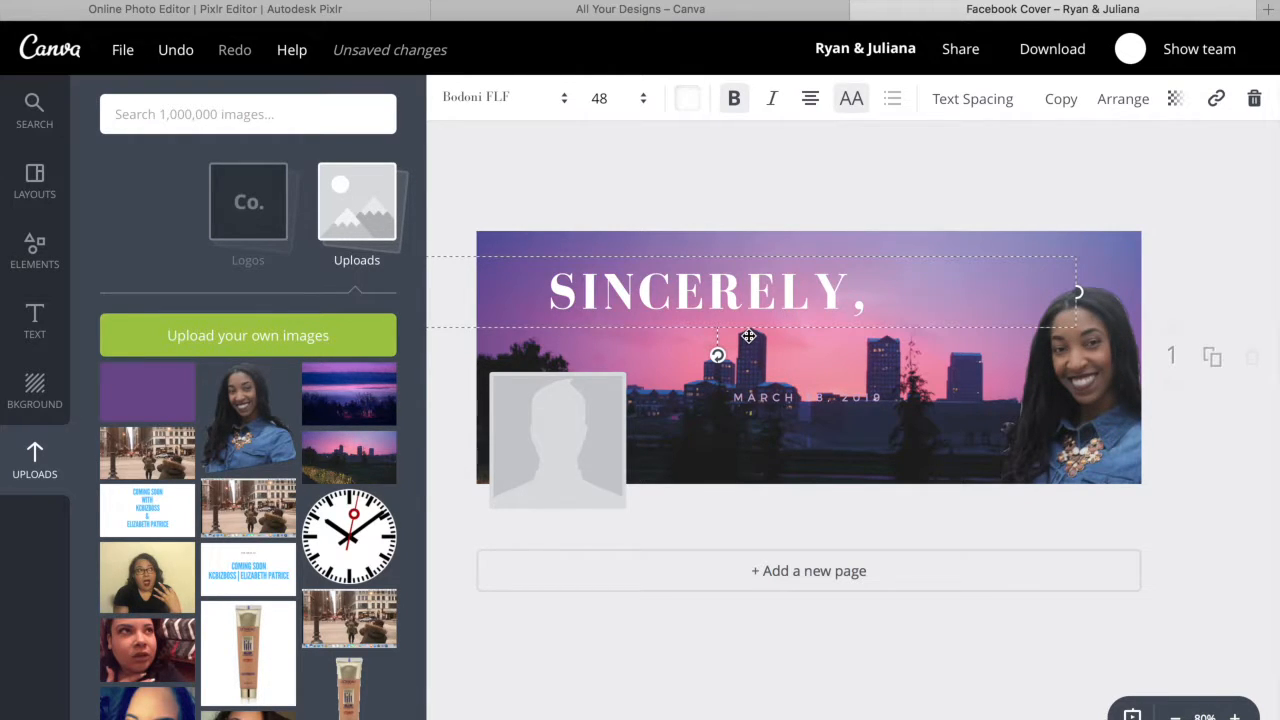
# Try the title without uppercase formatting and restore its capitals
pyautogui.click(850, 100)
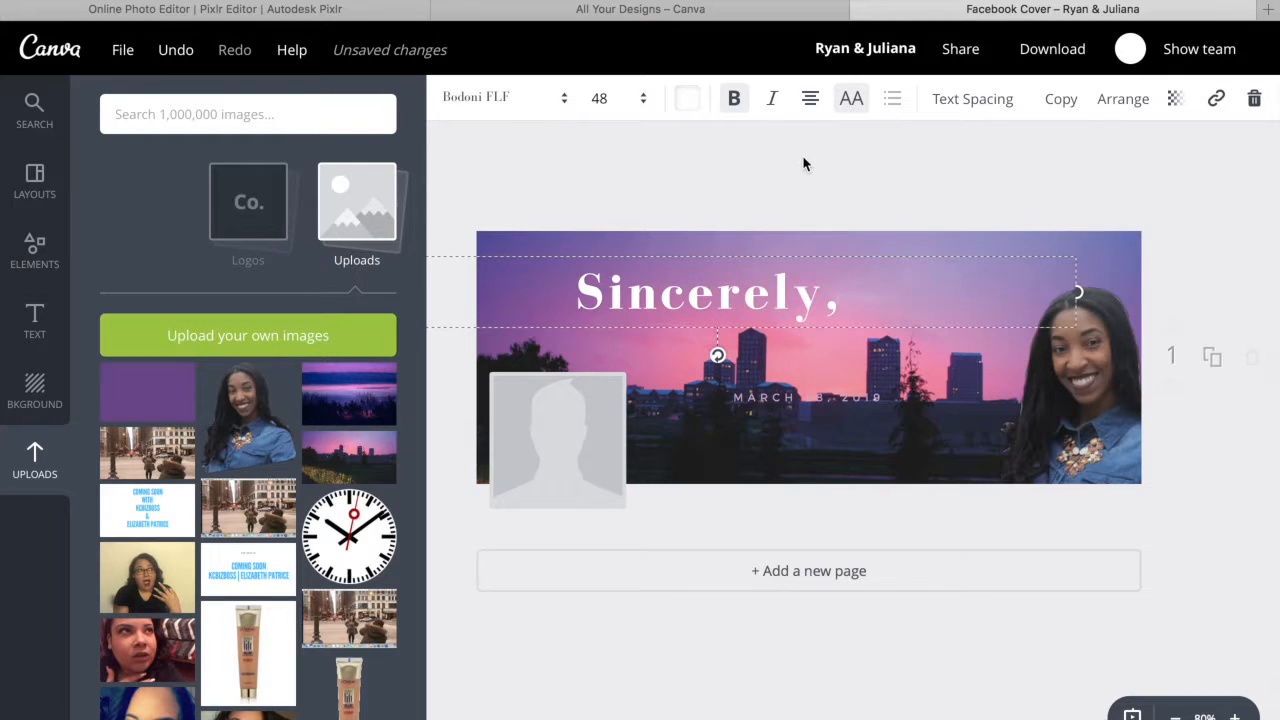
pyautogui.click(850, 100)
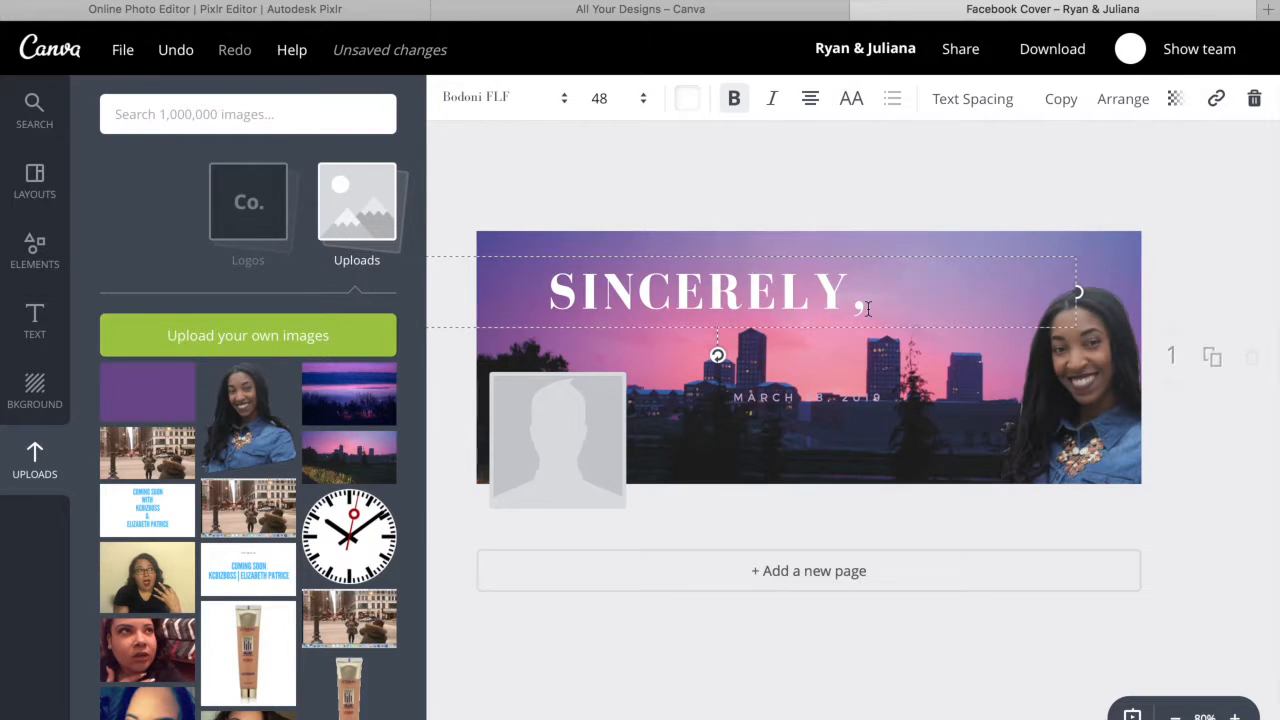
# Set the date text's font size to 42 and widen its text box across the full cover
pyautogui.click(798, 428)
pyautogui.click(812, 397)
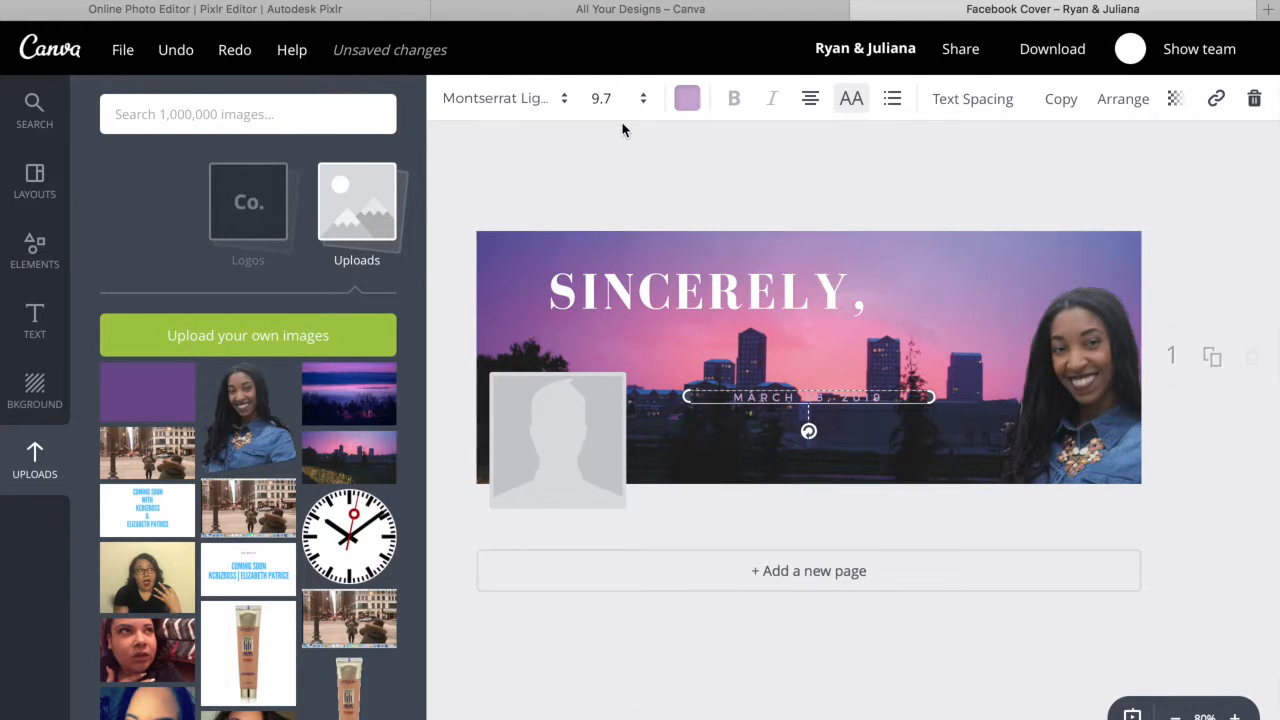
pyautogui.click(602, 98)
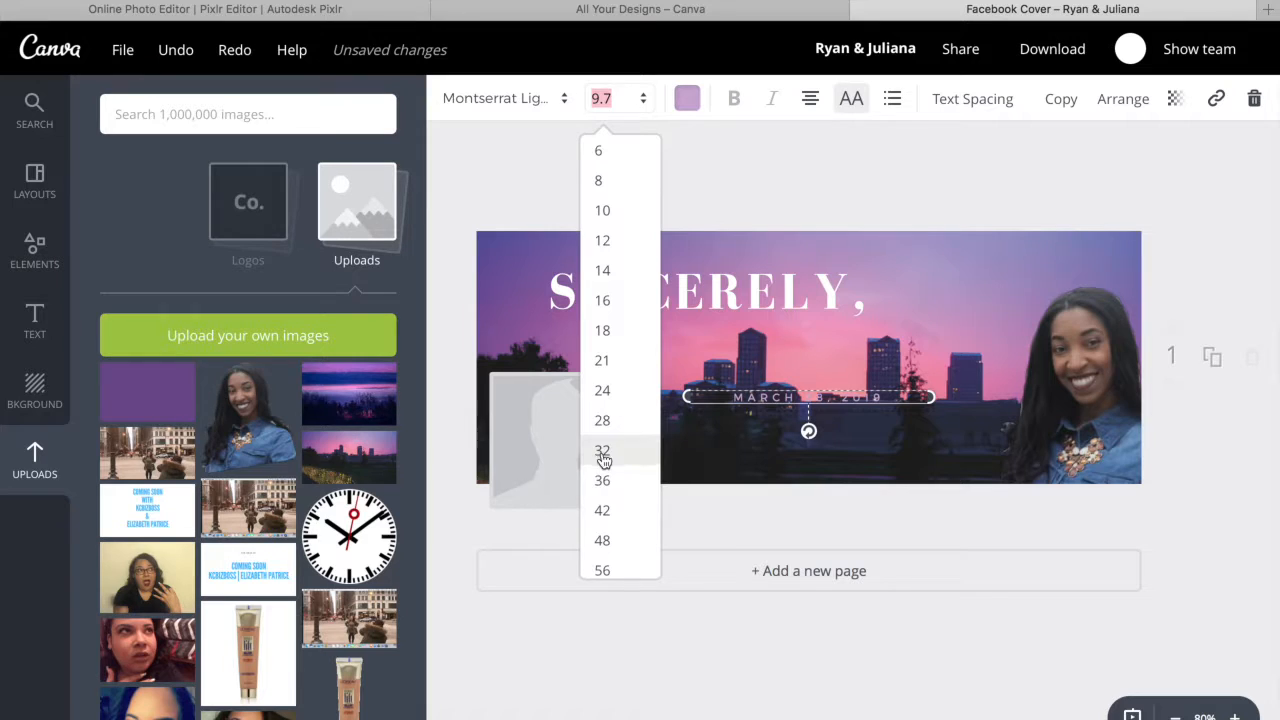
pyautogui.click(606, 511)
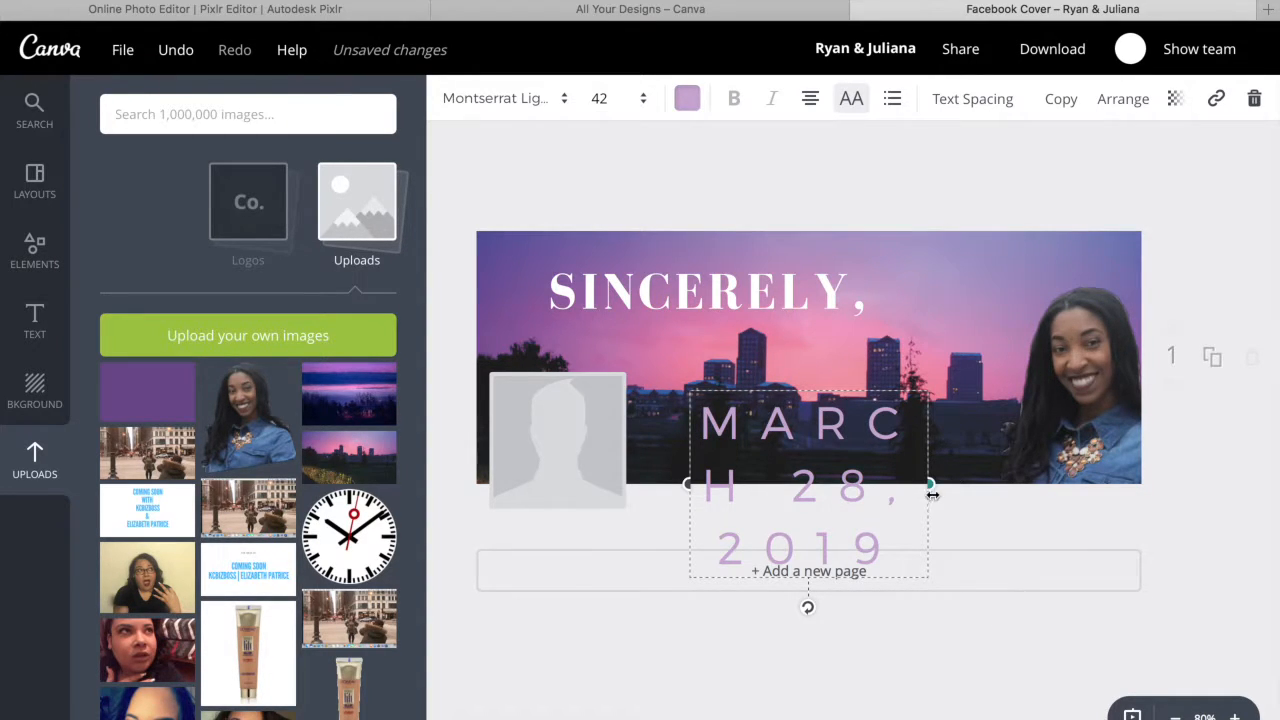
pyautogui.moveTo(931, 485); pyautogui.dragTo(1203, 452)
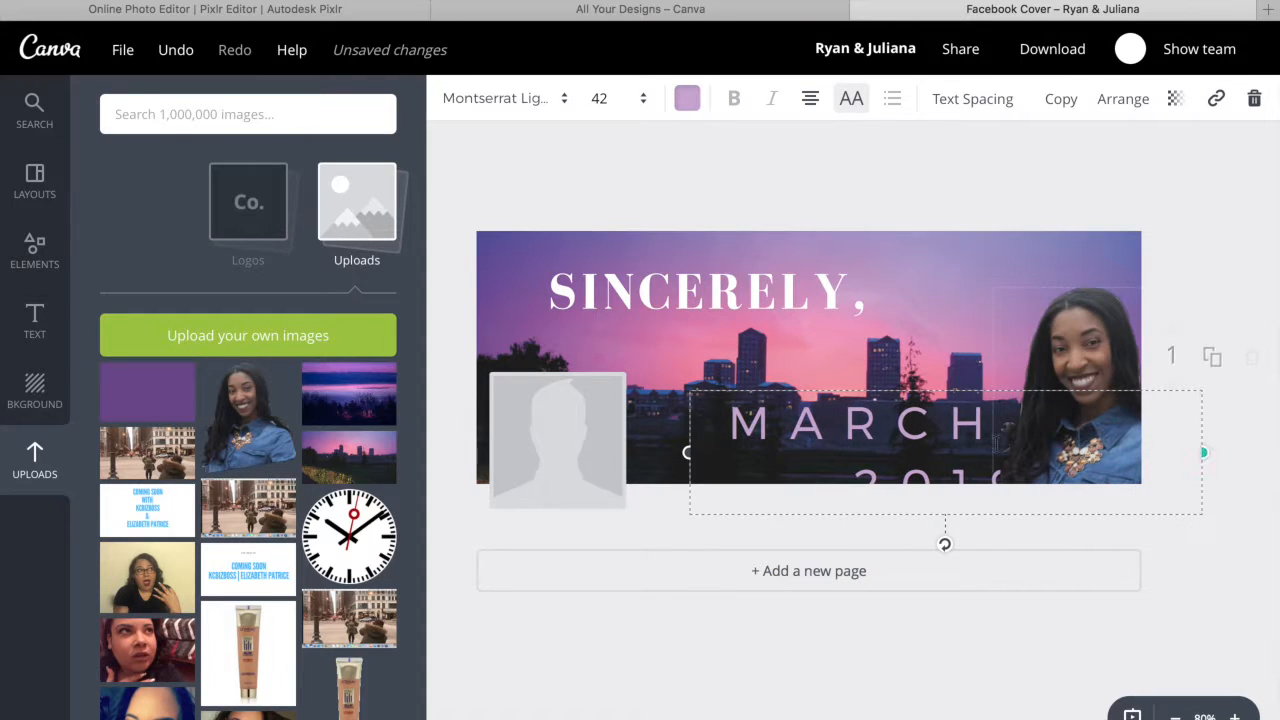
pyautogui.moveTo(686, 452); pyautogui.dragTo(491, 452)
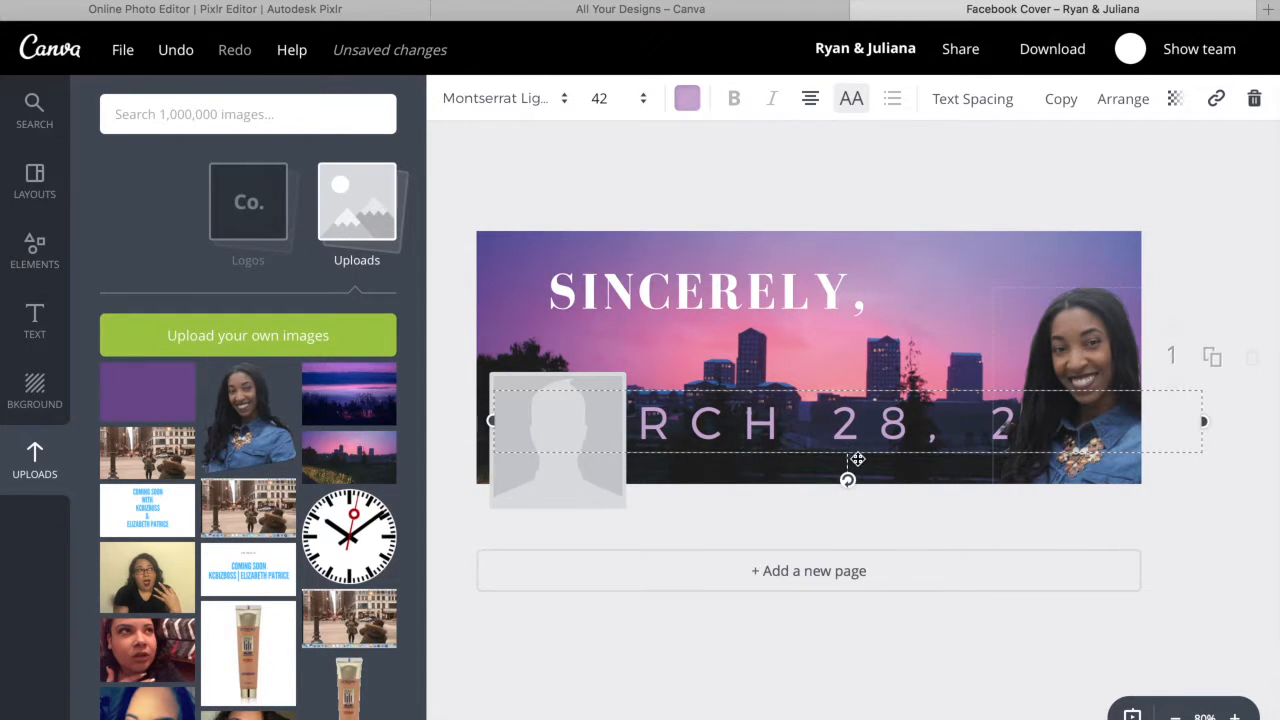
# Move the date text up beneath the title and reduce its letter spacing to 30
pyautogui.moveTo(857, 459); pyautogui.dragTo(835, 385)
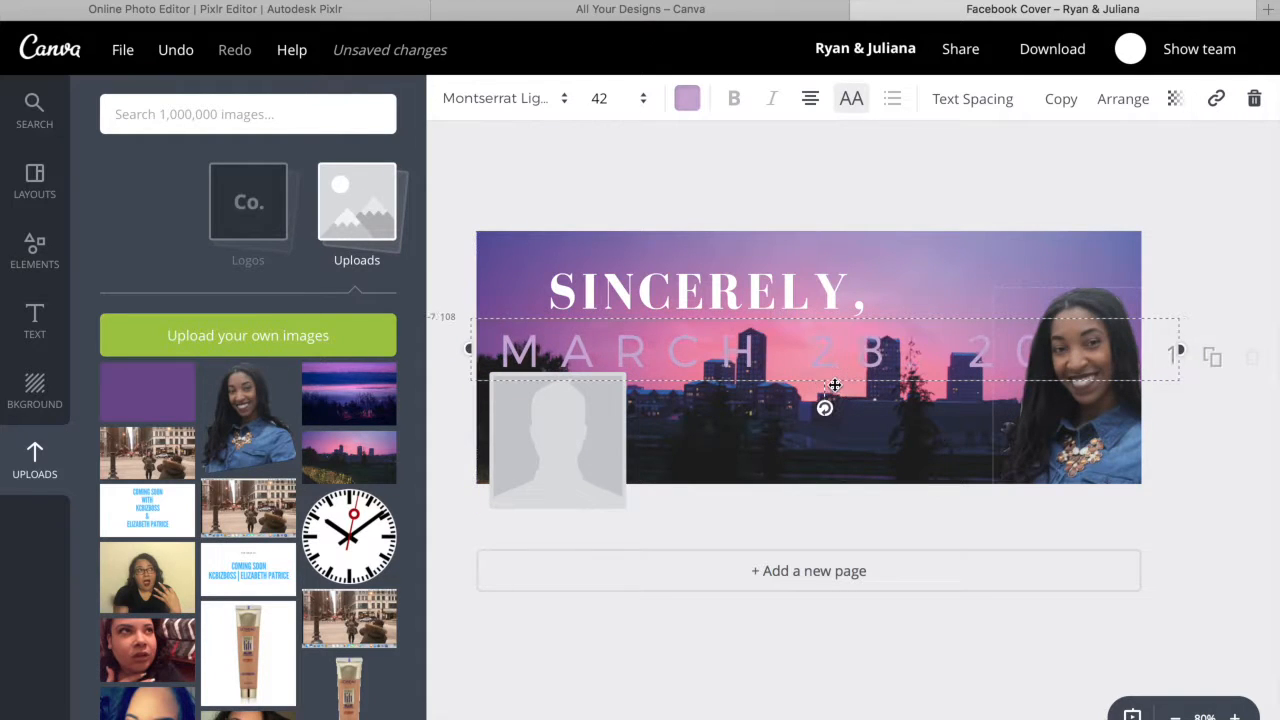
pyautogui.click(985, 104)
pyautogui.moveTo(1127, 165); pyautogui.dragTo(1075, 161)
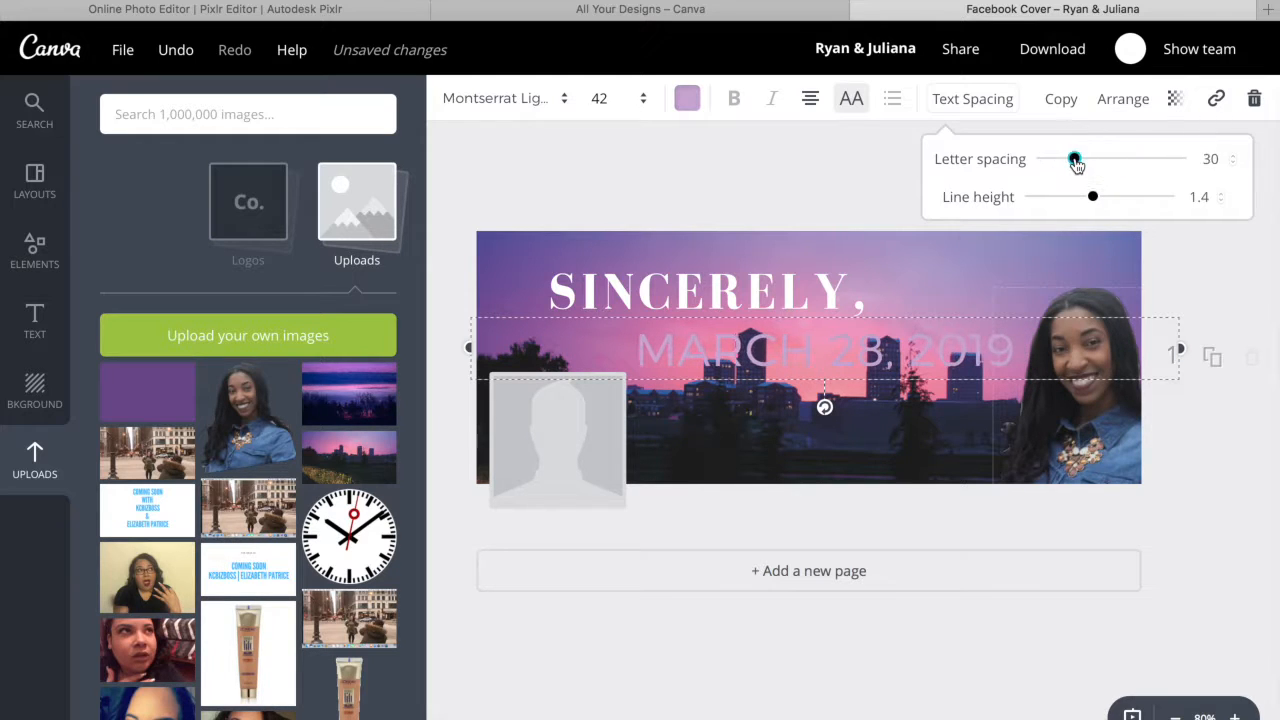
# Apply the uploaded Autumn in Novem font to the date text and remove its uppercase formatting
pyautogui.click(551, 112)
pyautogui.scroll(10, 551, 309)
pyautogui.scroll(10, 548, 329)
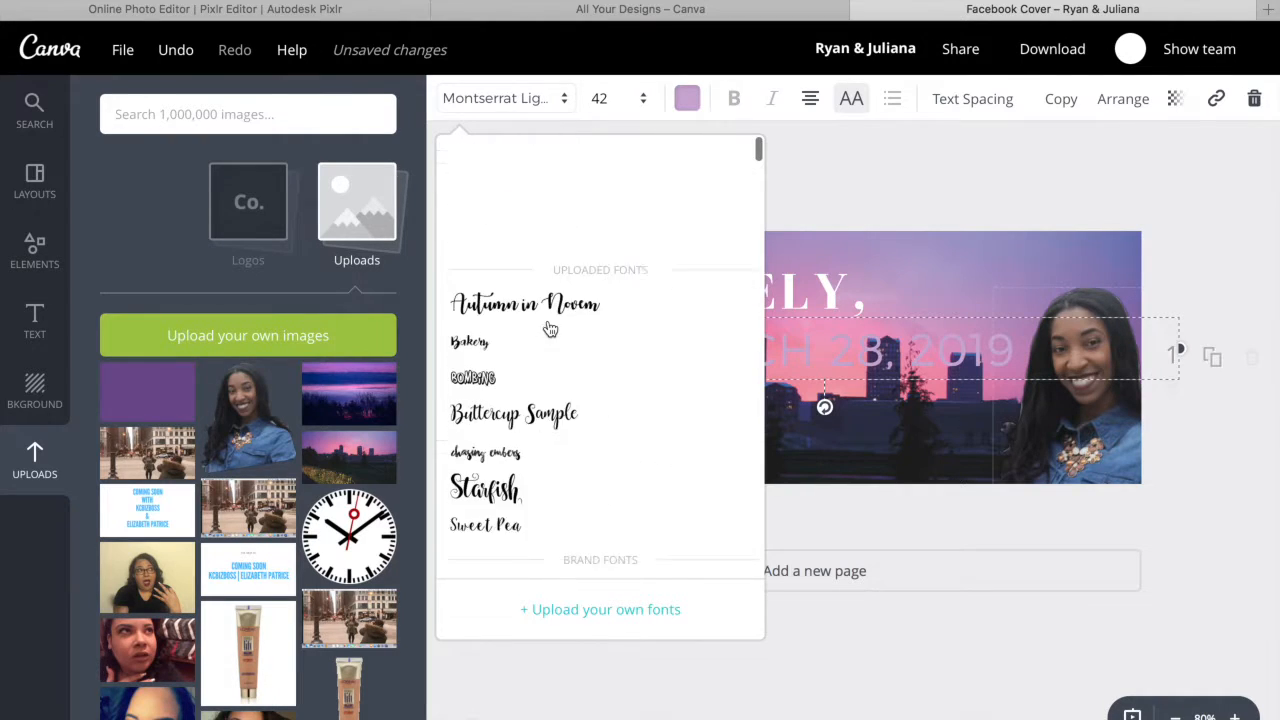
pyautogui.click(568, 194)
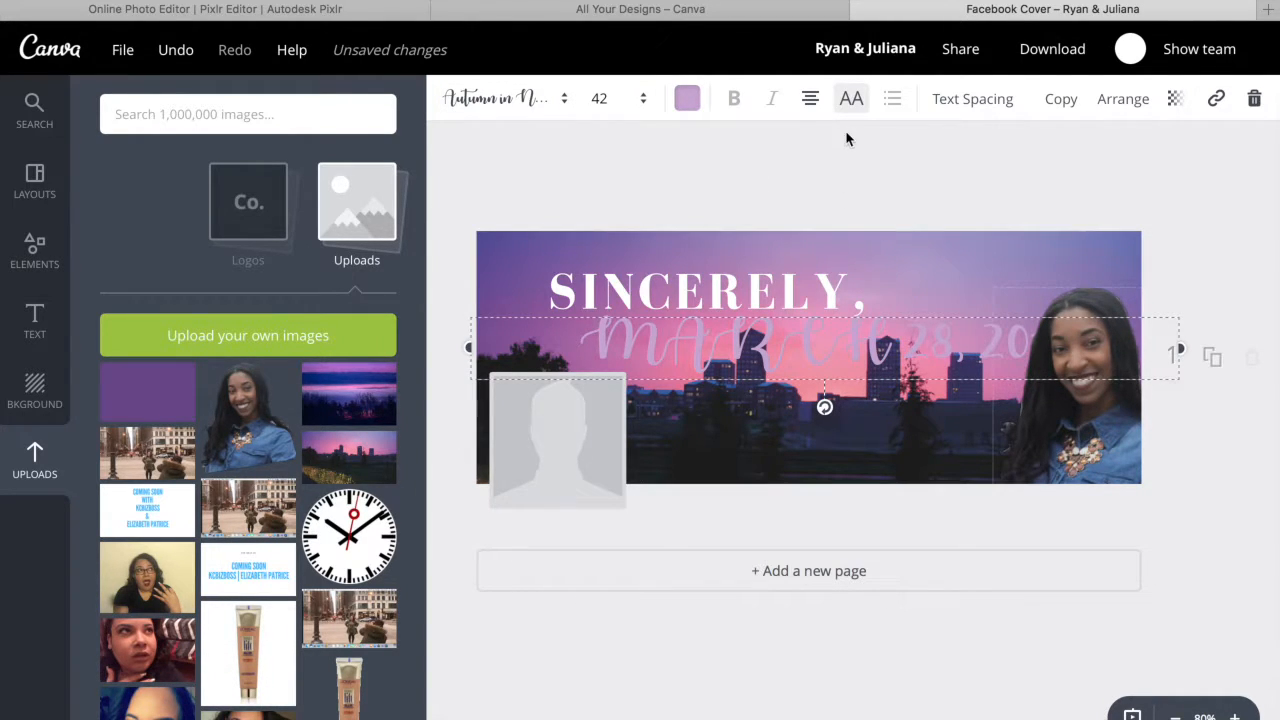
pyautogui.click(850, 98)
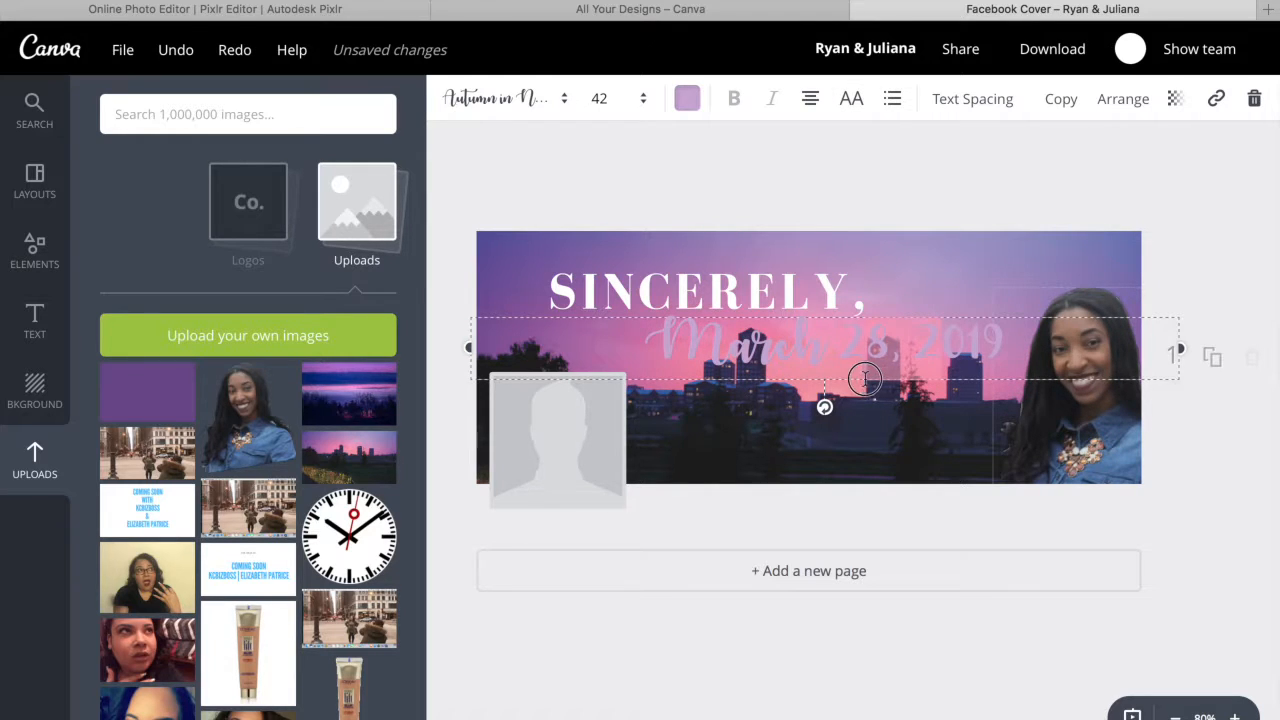
# Replace the date text beneath the title with the woman's first name and last initial
pyautogui.press('super+a')
pyautogui.write('May')
pyautogui.moveTo(926, 354); pyautogui.dragTo(712, 354)
pyautogui.press('BackSpace')
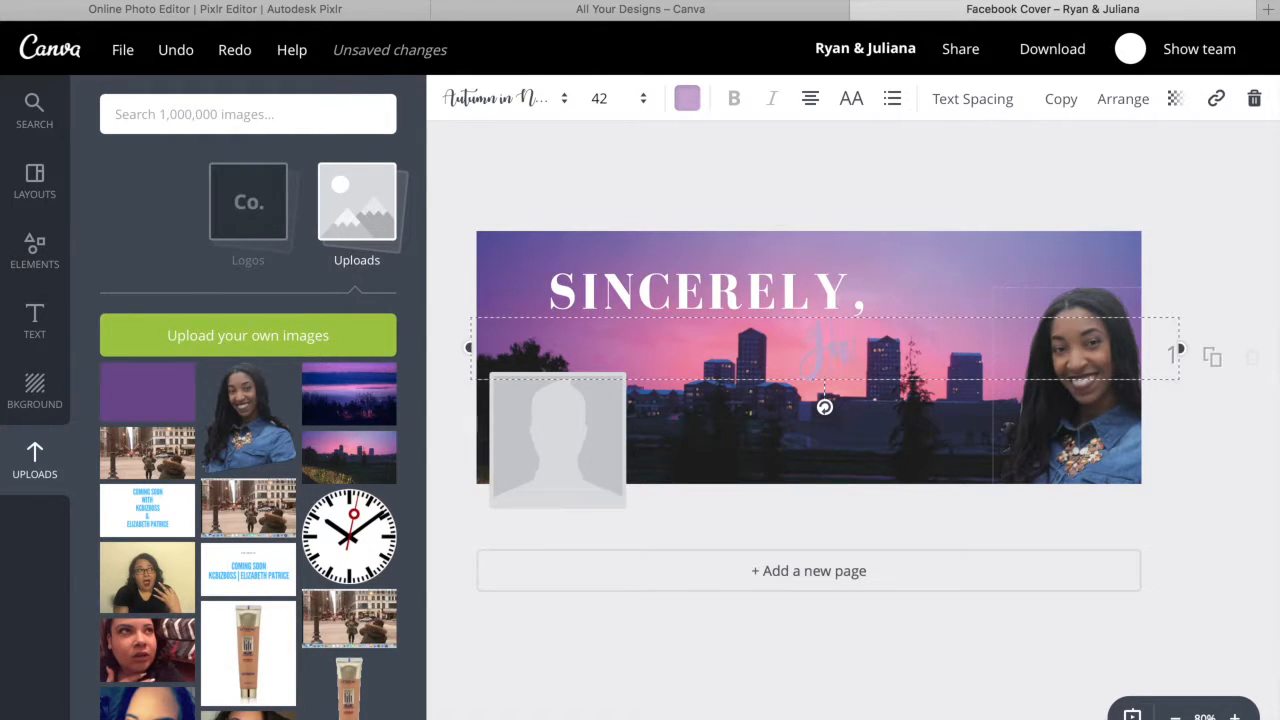
pyautogui.write('Jasmine')
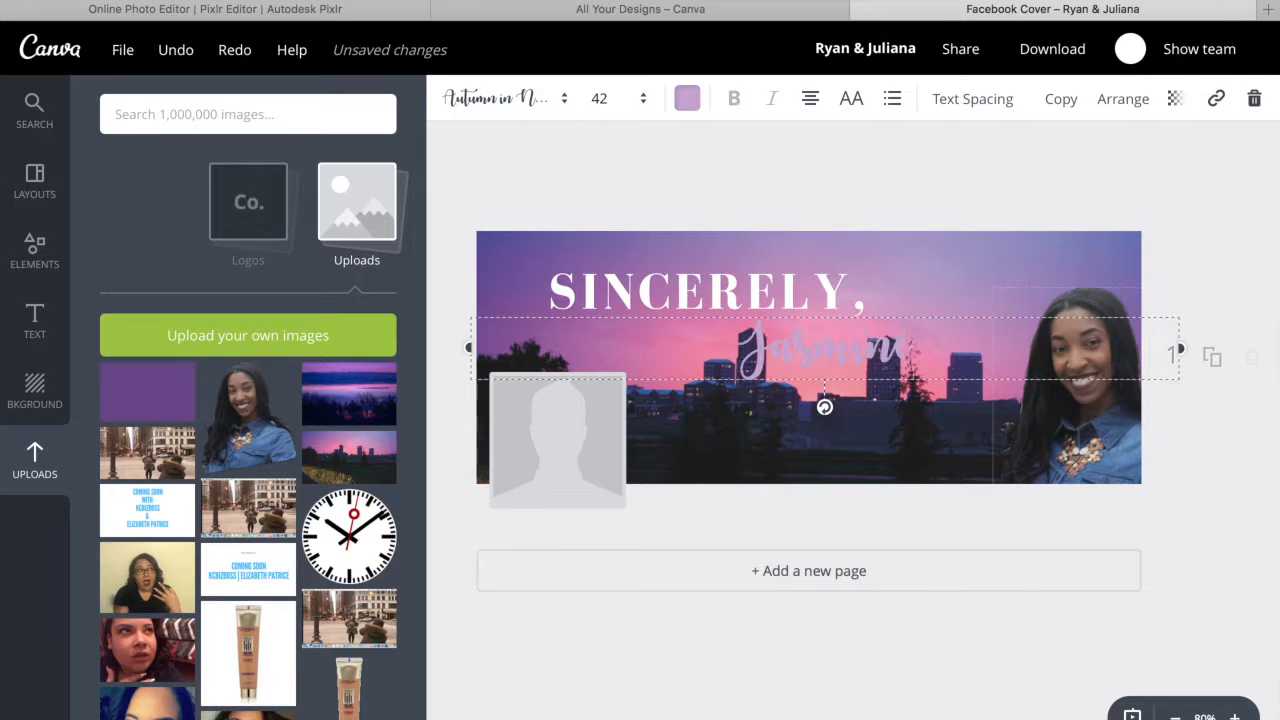
pyautogui.write(' B')
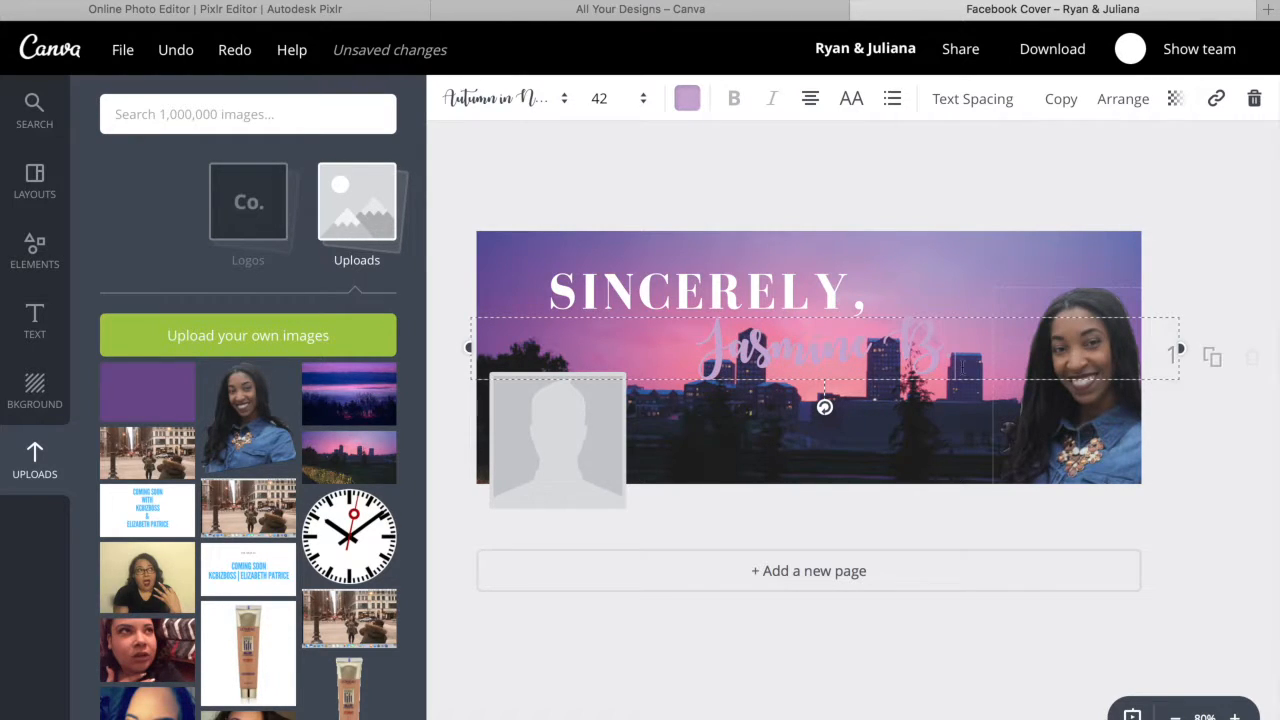
# Recolour the whole name text with the custom purple 7032a2
pyautogui.moveTo(957, 355); pyautogui.dragTo(655, 349)
pyautogui.moveTo(978, 362); pyautogui.dragTo(628, 356)
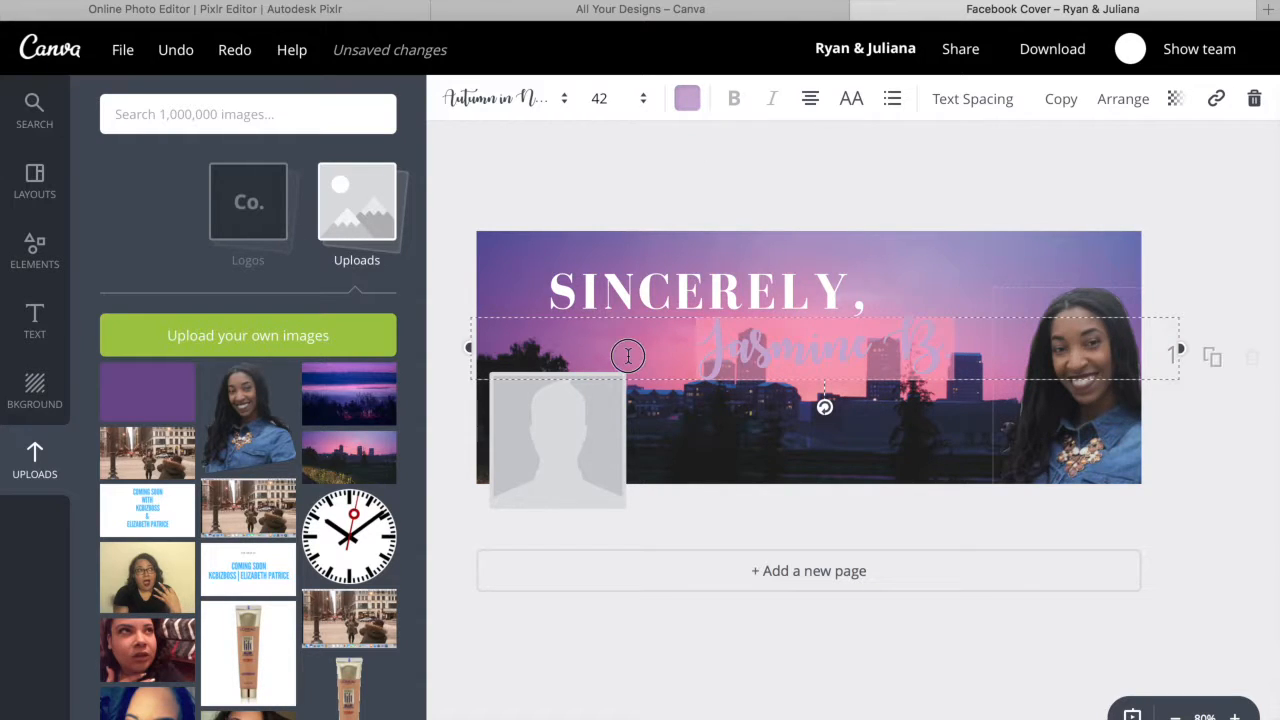
pyautogui.click(687, 98)
pyautogui.click(702, 194)
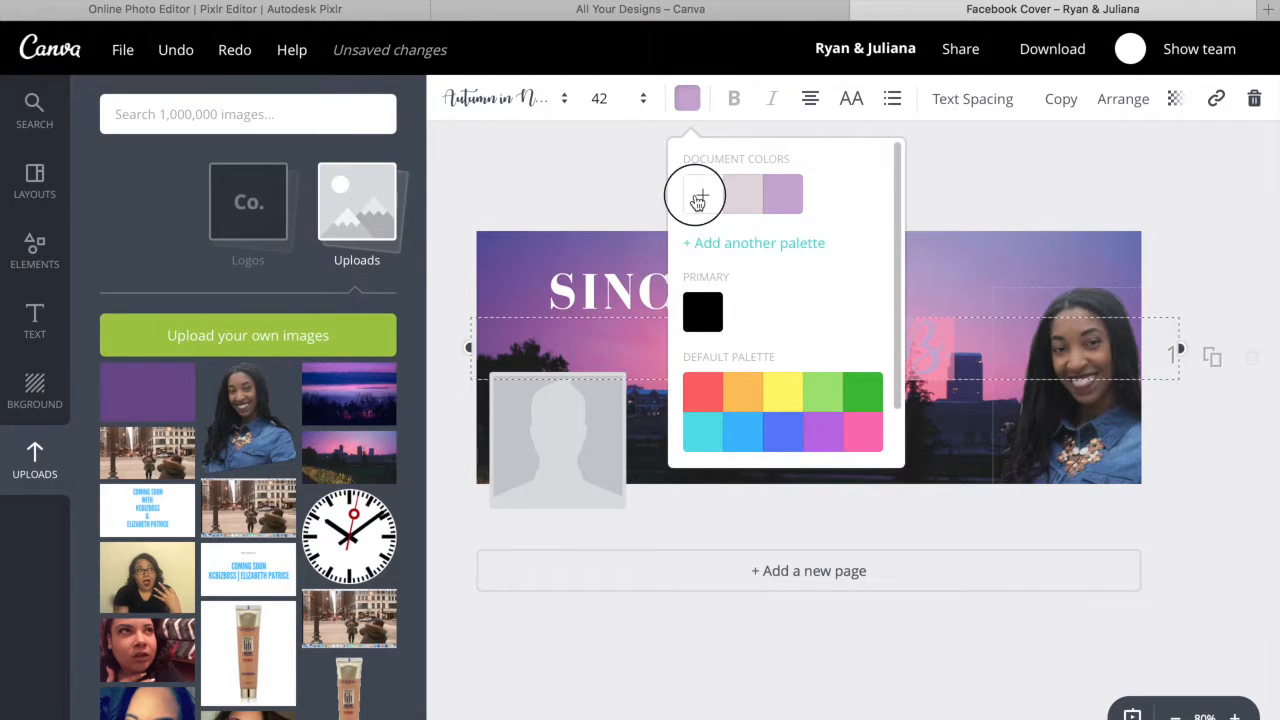
pyautogui.moveTo(820, 288); pyautogui.dragTo(820, 246)
pyautogui.moveTo(760, 425); pyautogui.dragTo(791, 425)
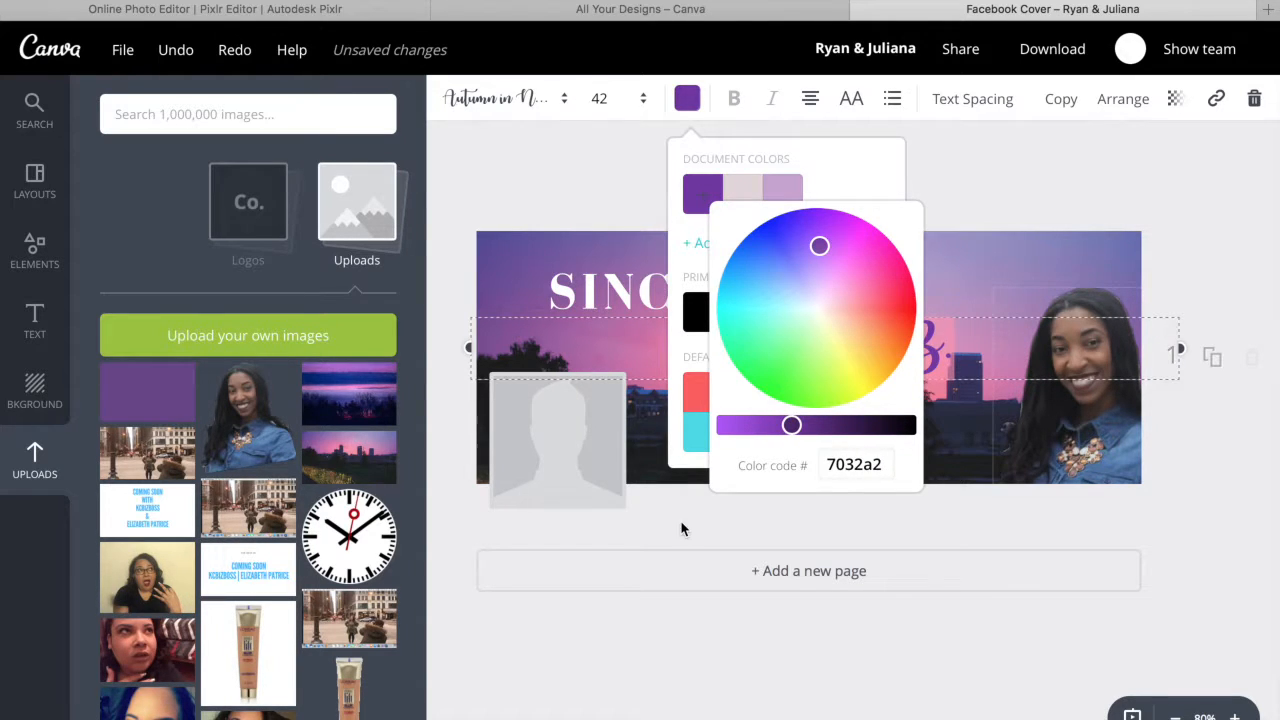
pyautogui.click(681, 529)
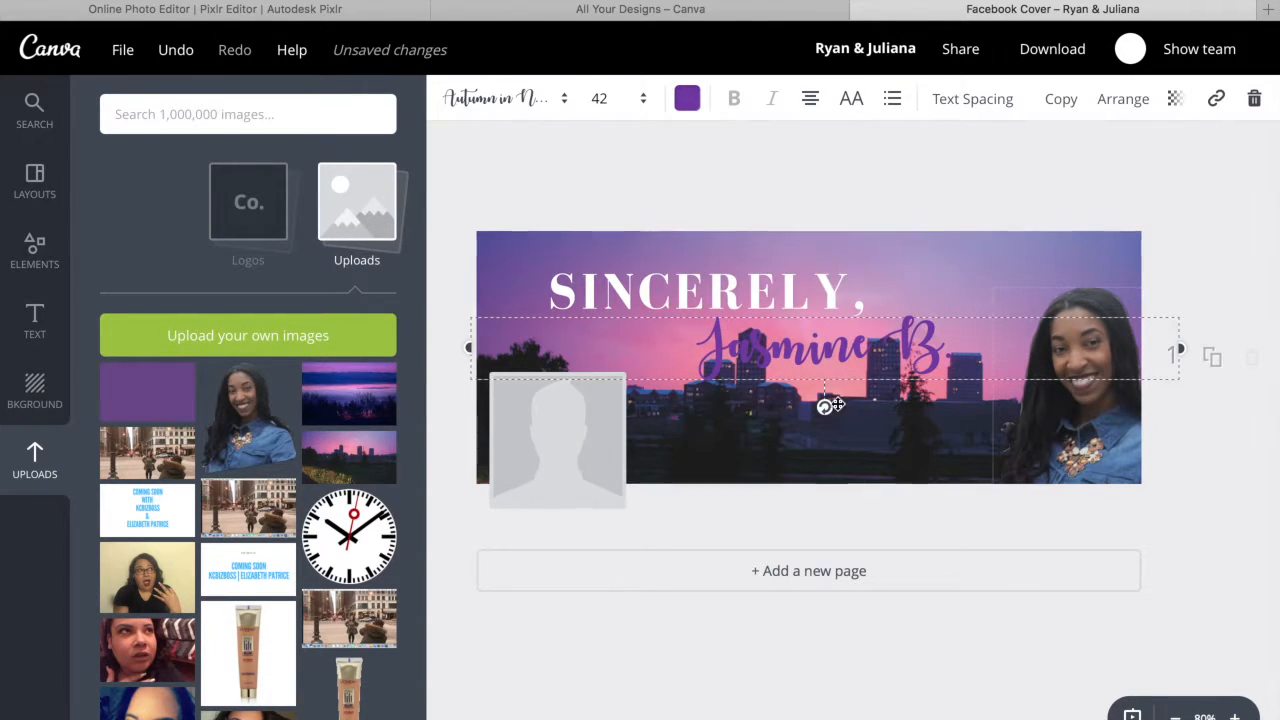
# Shift the name slightly down and toward the profile picture, try the Bakery font on it, and settle on Buttercup Sample
pyautogui.moveTo(851, 384); pyautogui.dragTo(825, 387)
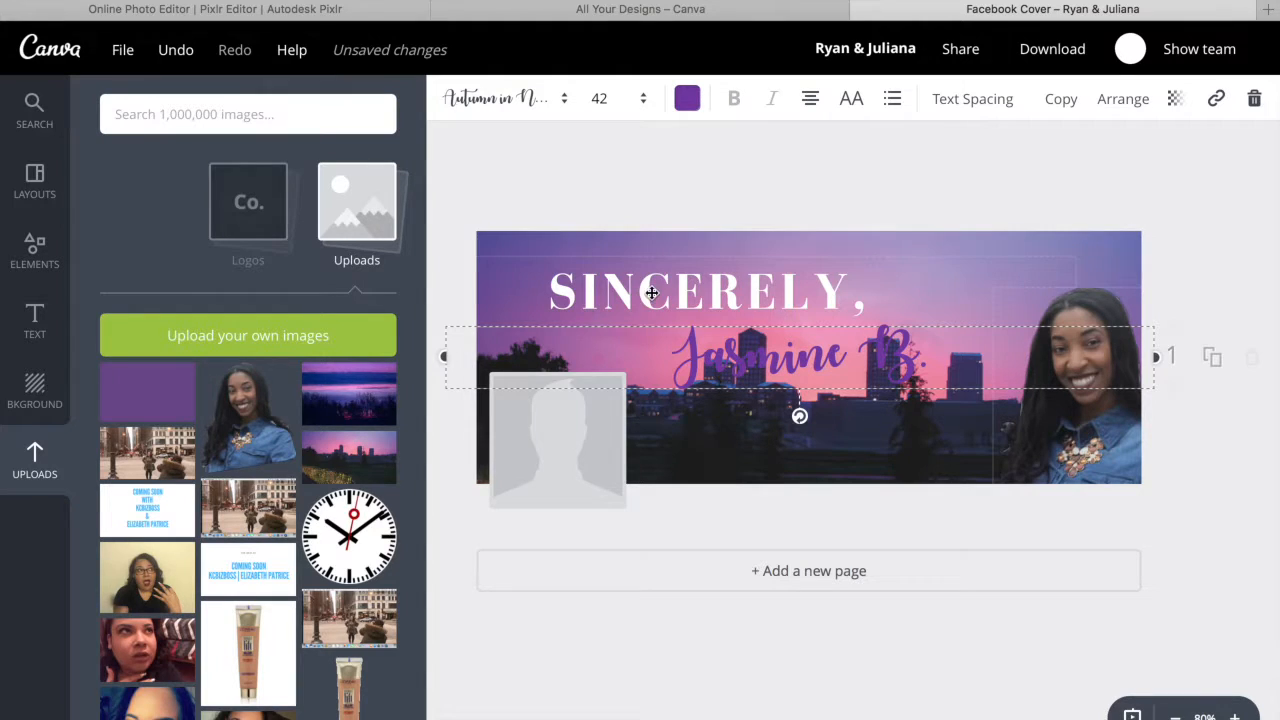
pyautogui.click(568, 100)
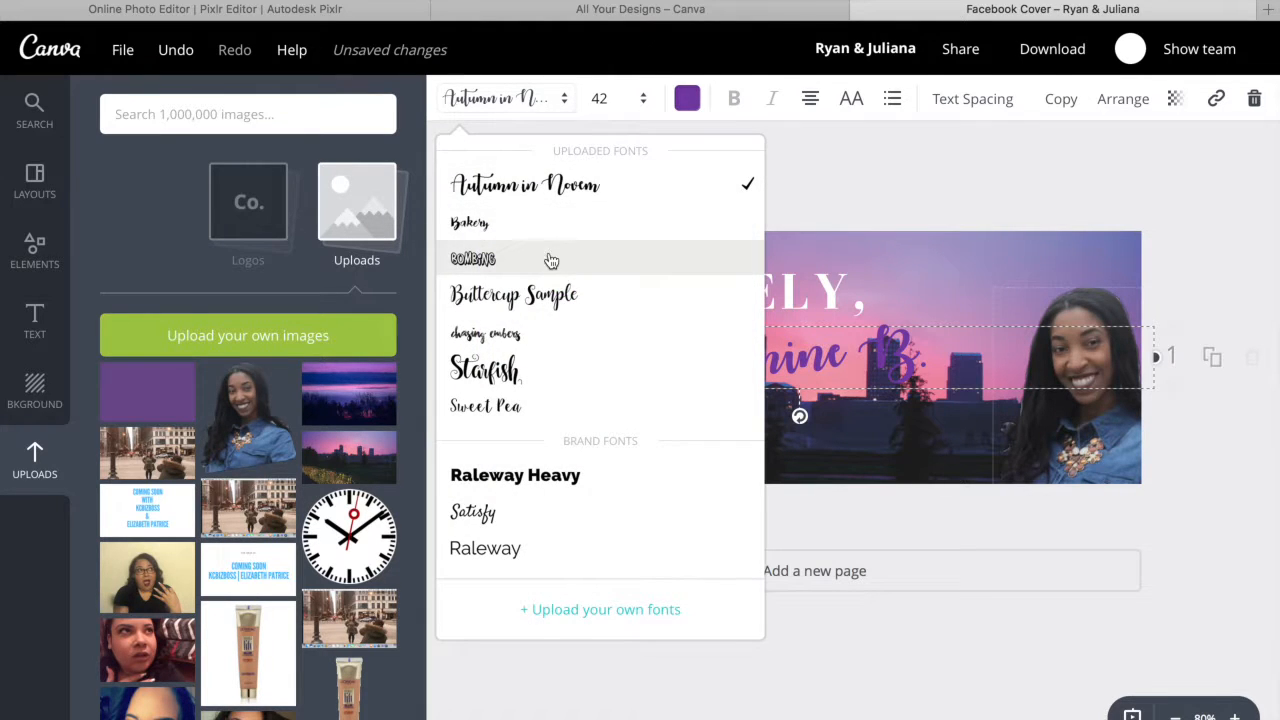
pyautogui.click(551, 230)
pyautogui.click(536, 98)
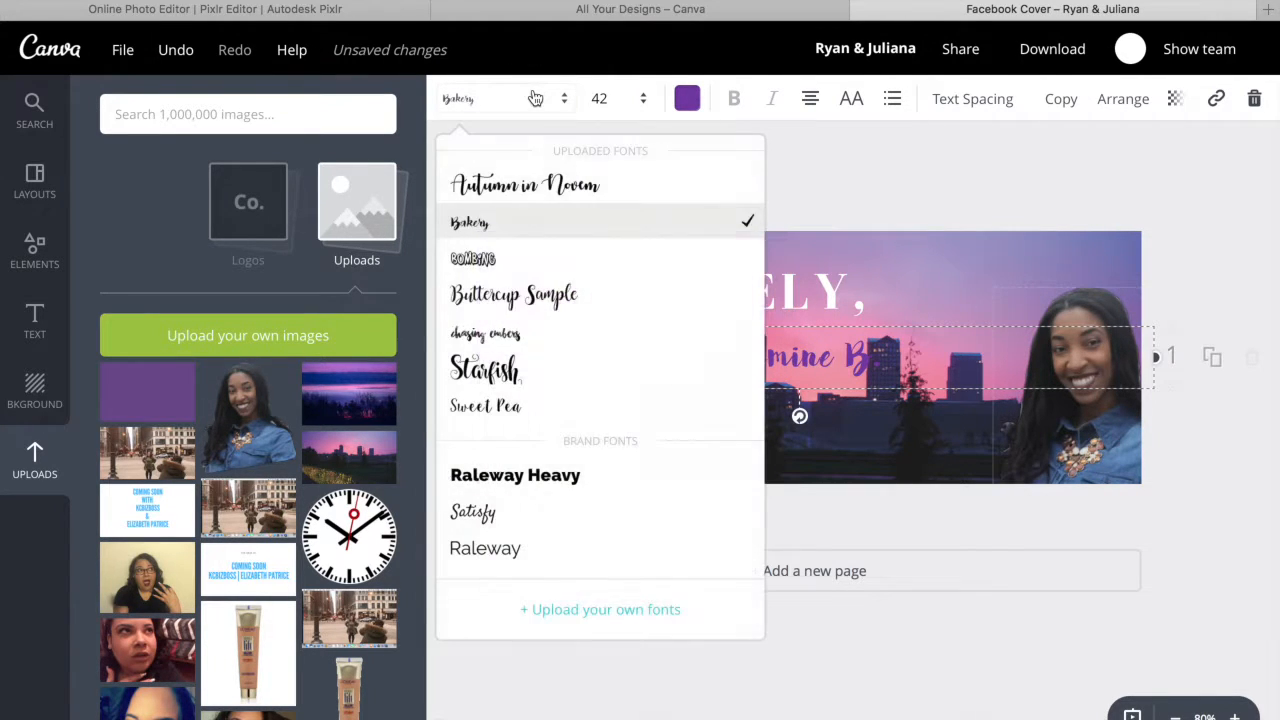
pyautogui.click(514, 298)
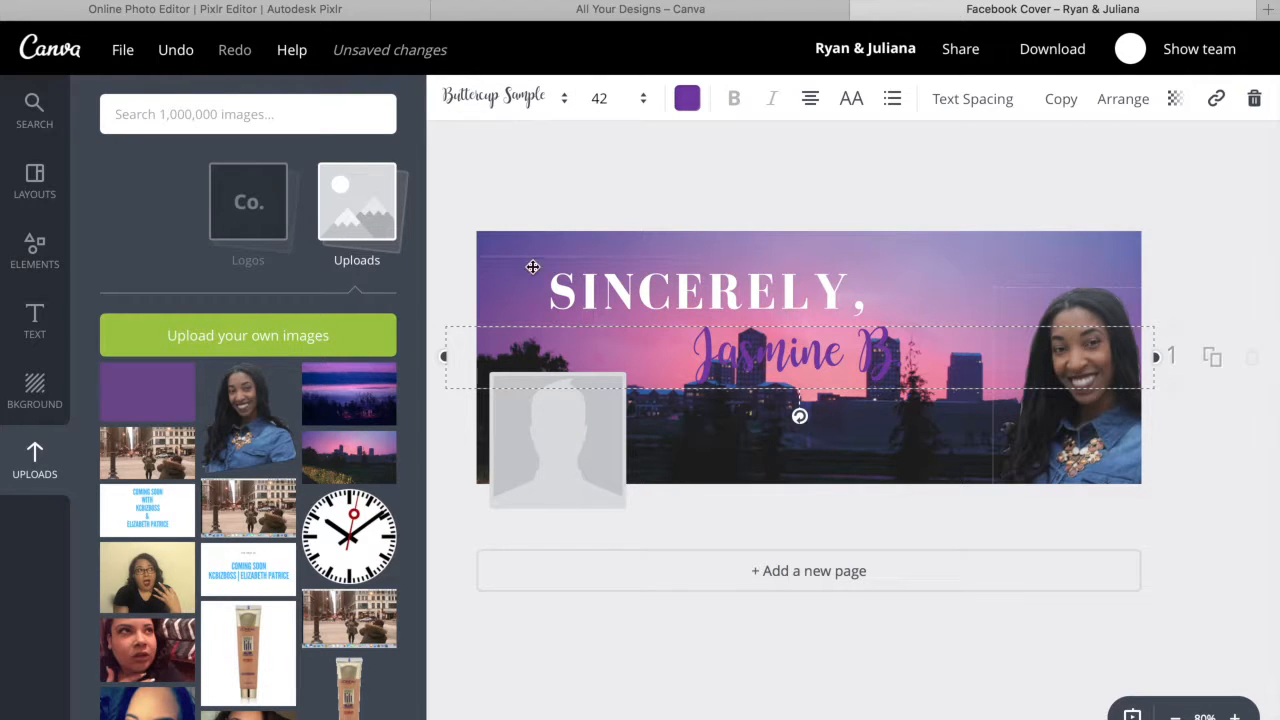
# Change the SINCERELY title's colour to the same purple as the name
pyautogui.click(620, 290)
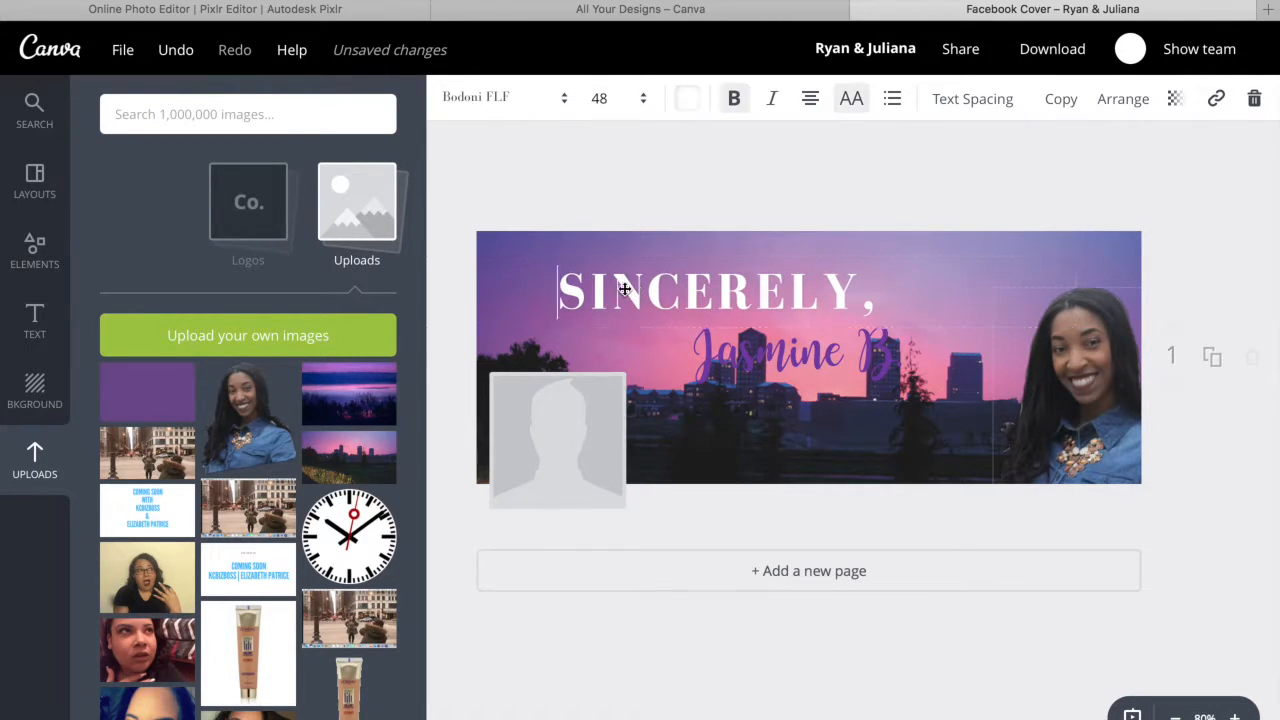
pyautogui.click(699, 109)
pyautogui.click(737, 192)
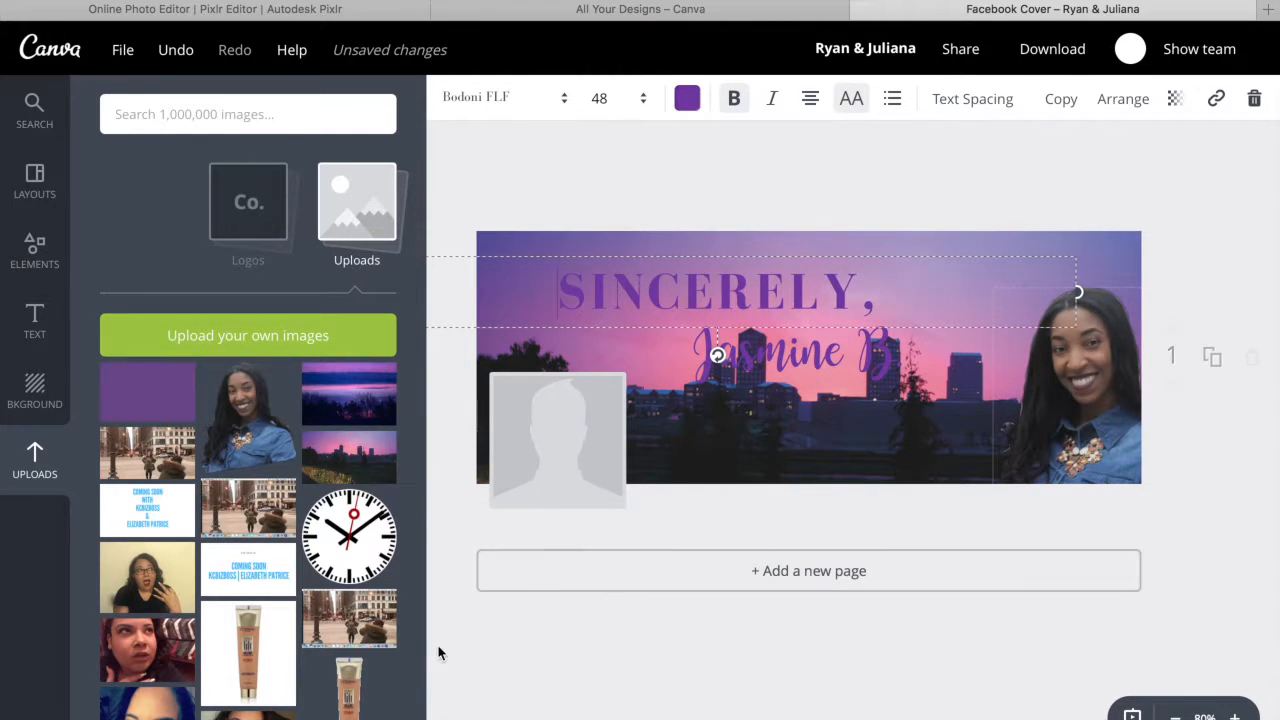
# Add a plain square shape to the cover and select it
pyautogui.click(25, 257)
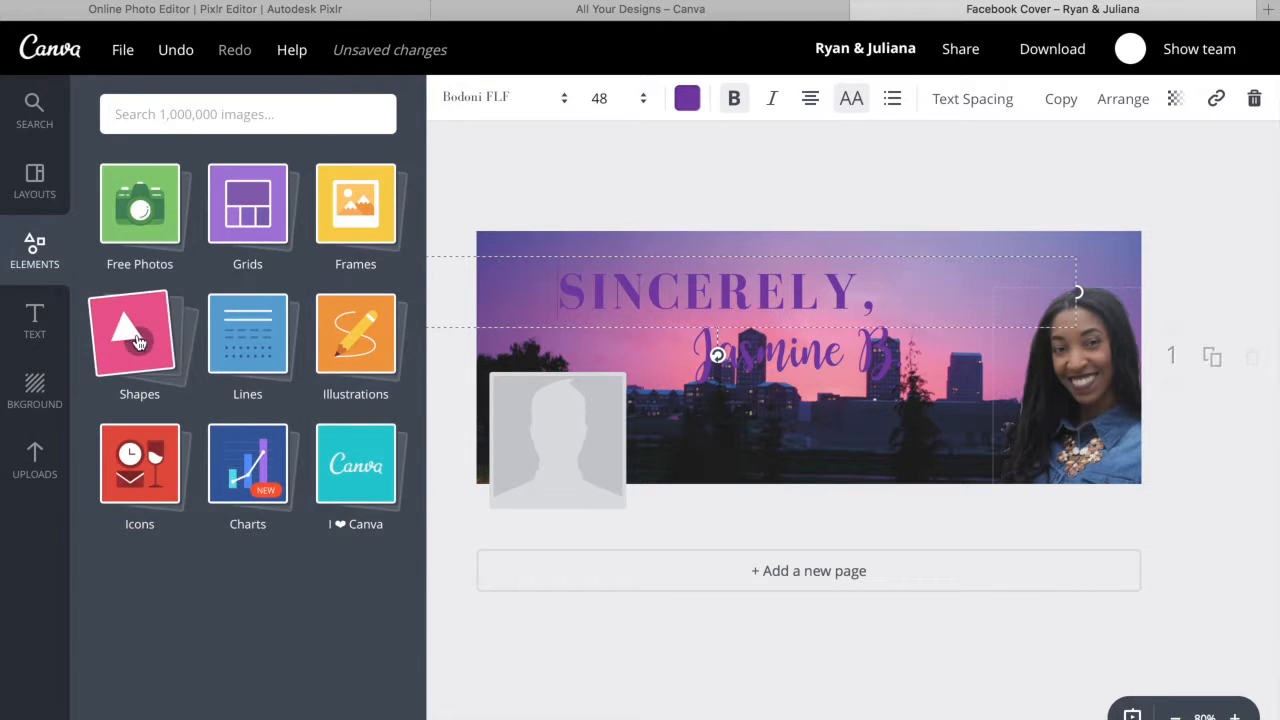
pyautogui.click(145, 343)
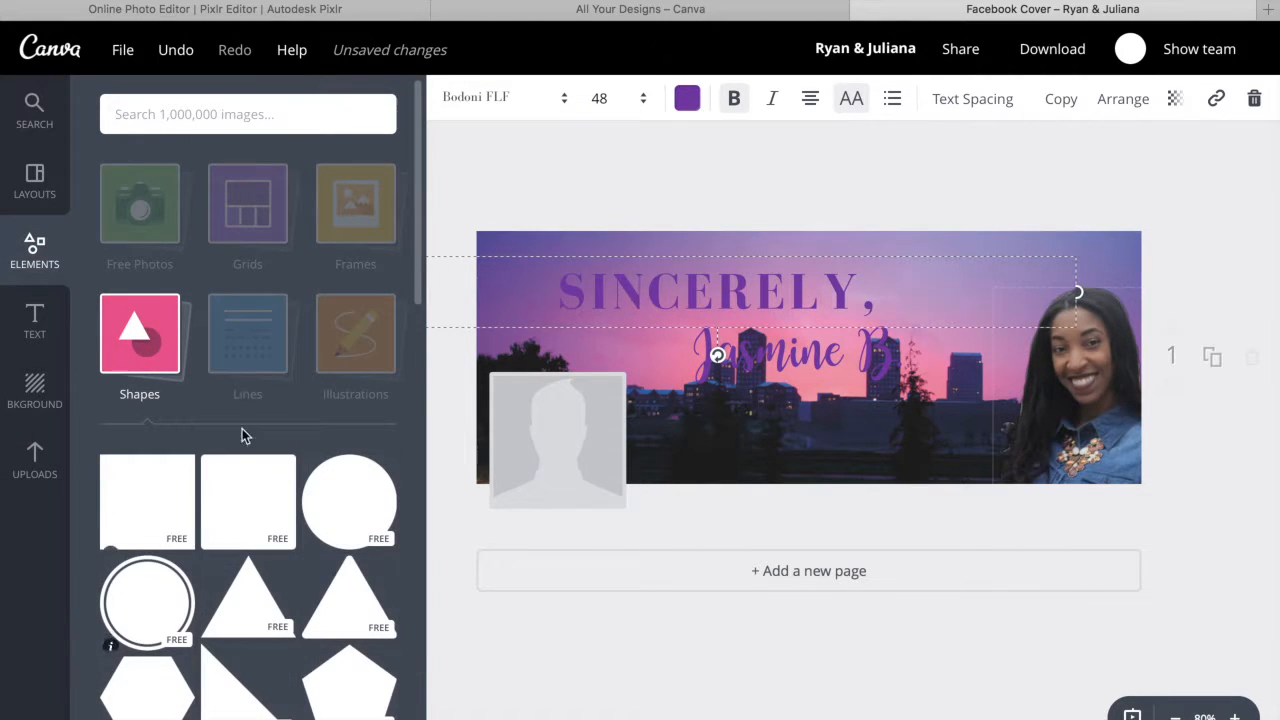
pyautogui.click(146, 515)
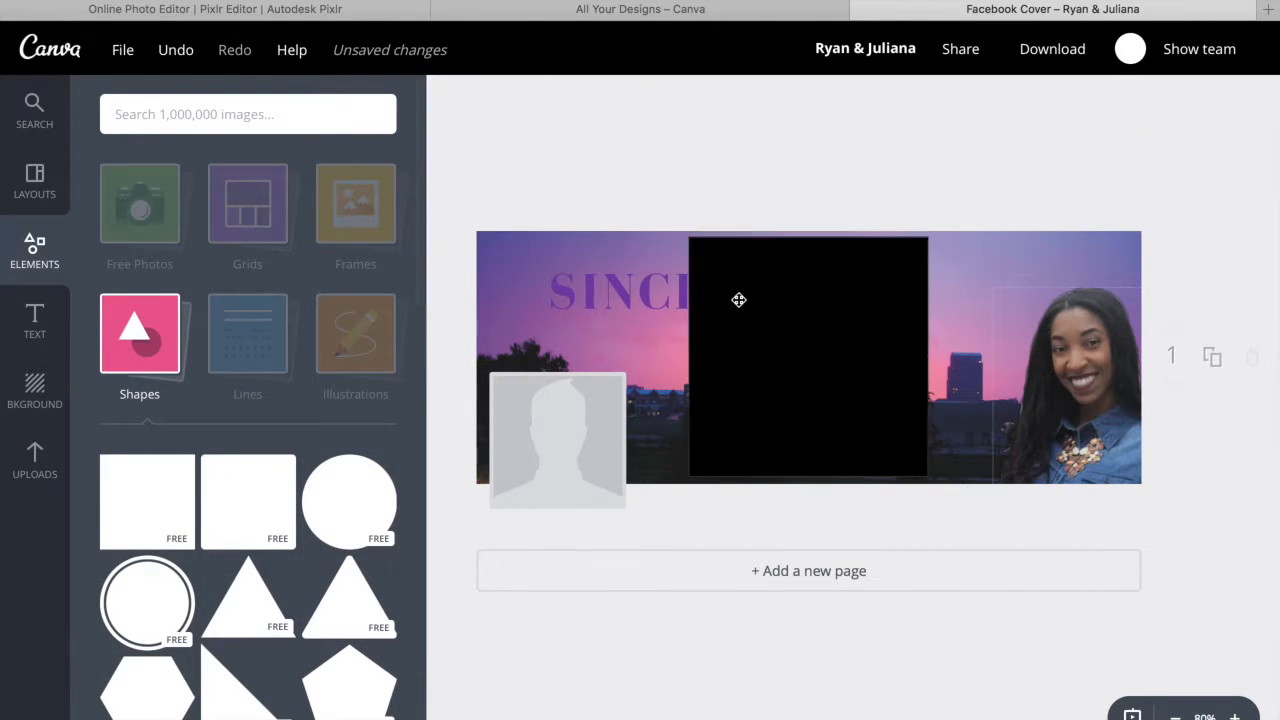
pyautogui.click(1097, 206)
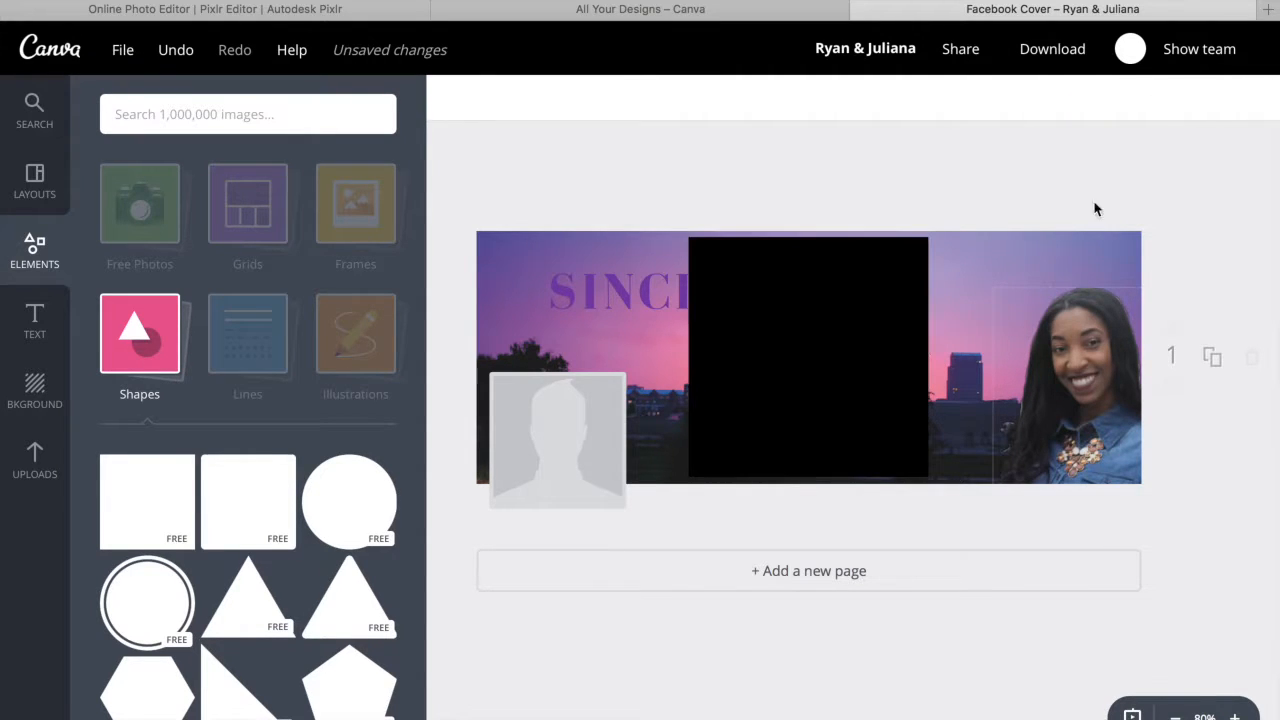
pyautogui.click(855, 348)
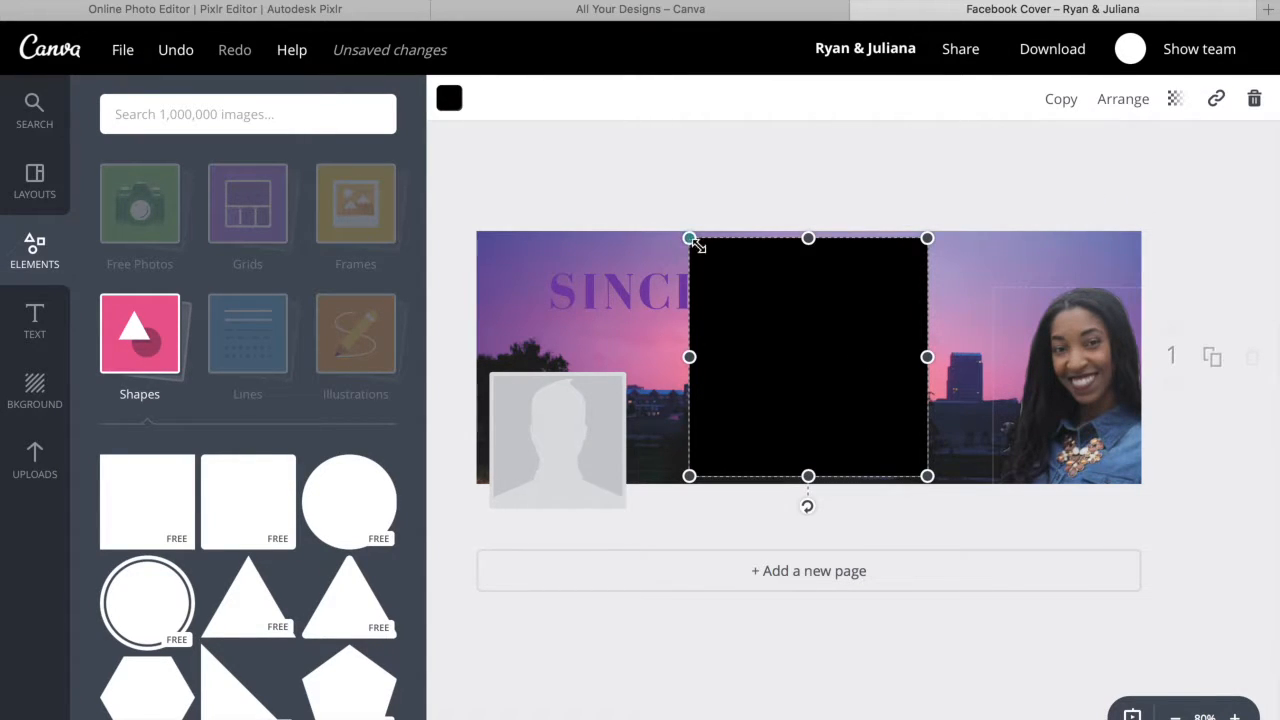
# Stretch the black square past every edge so that it covers the entire Facebook cover
pyautogui.moveTo(690, 238); pyautogui.dragTo(337, 214)
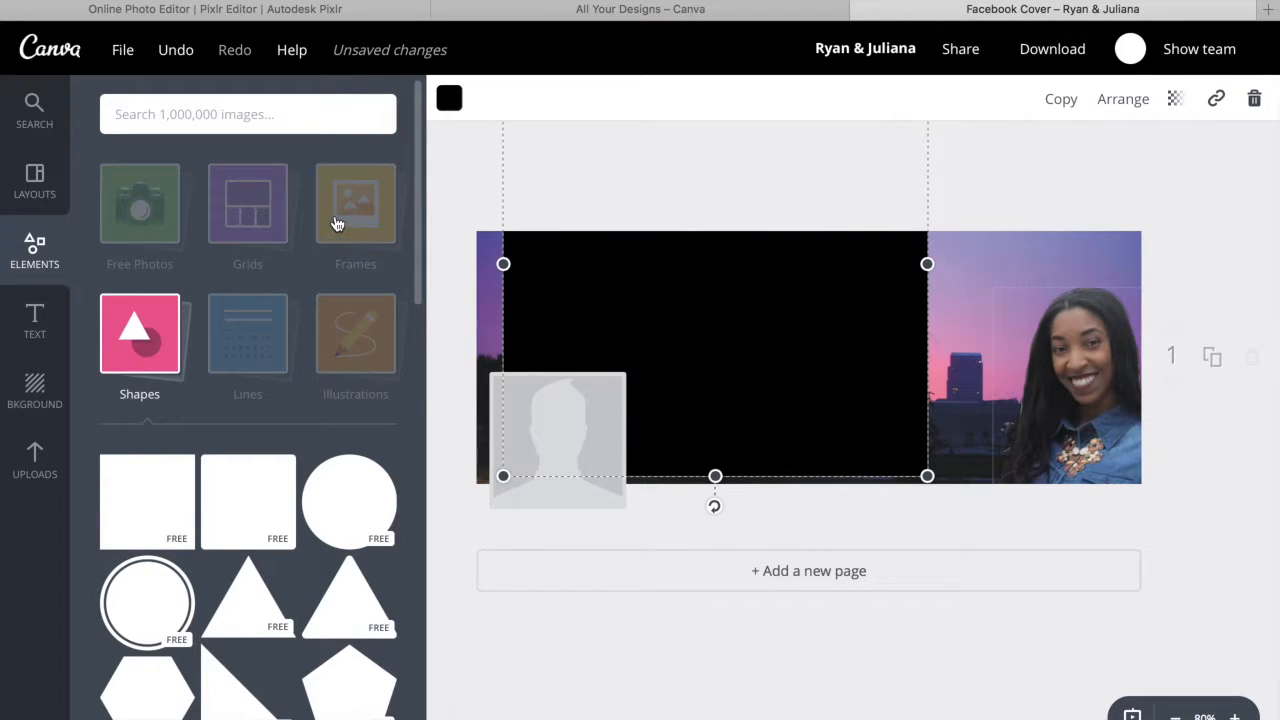
pyautogui.moveTo(505, 265); pyautogui.dragTo(433, 274)
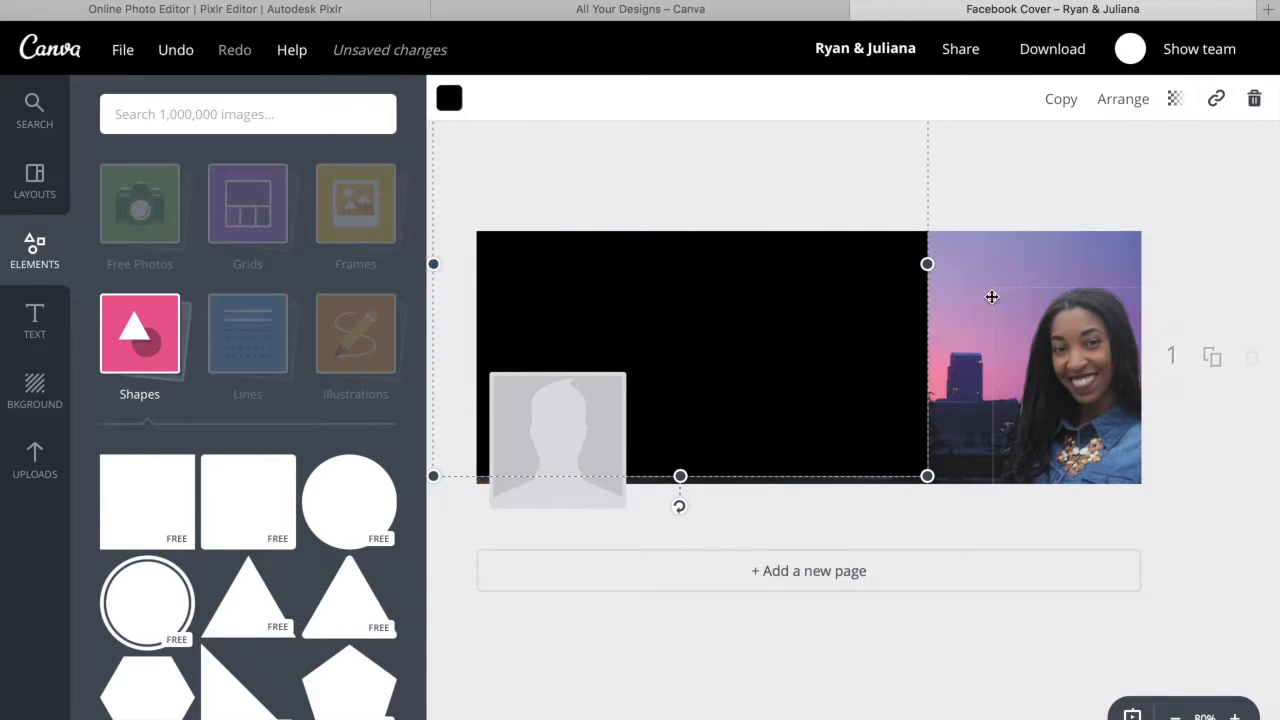
pyautogui.moveTo(928, 268); pyautogui.dragTo(1272, 290)
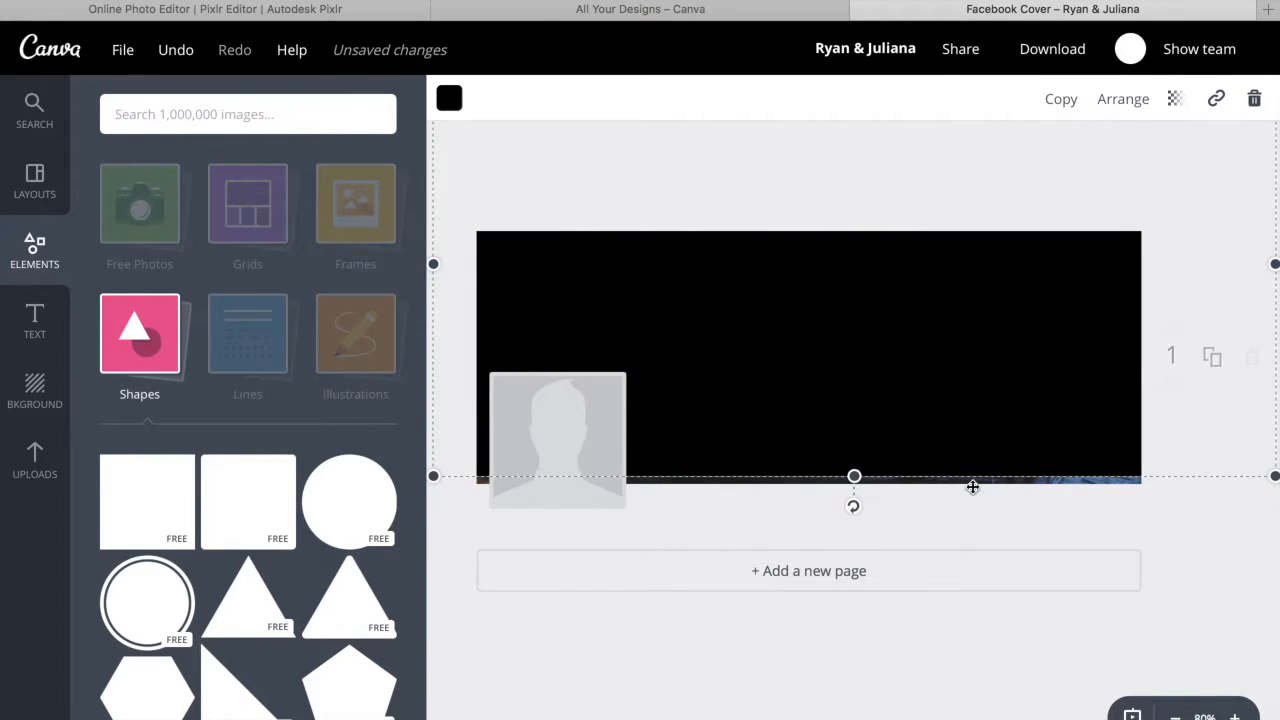
pyautogui.moveTo(854, 476); pyautogui.dragTo(854, 504)
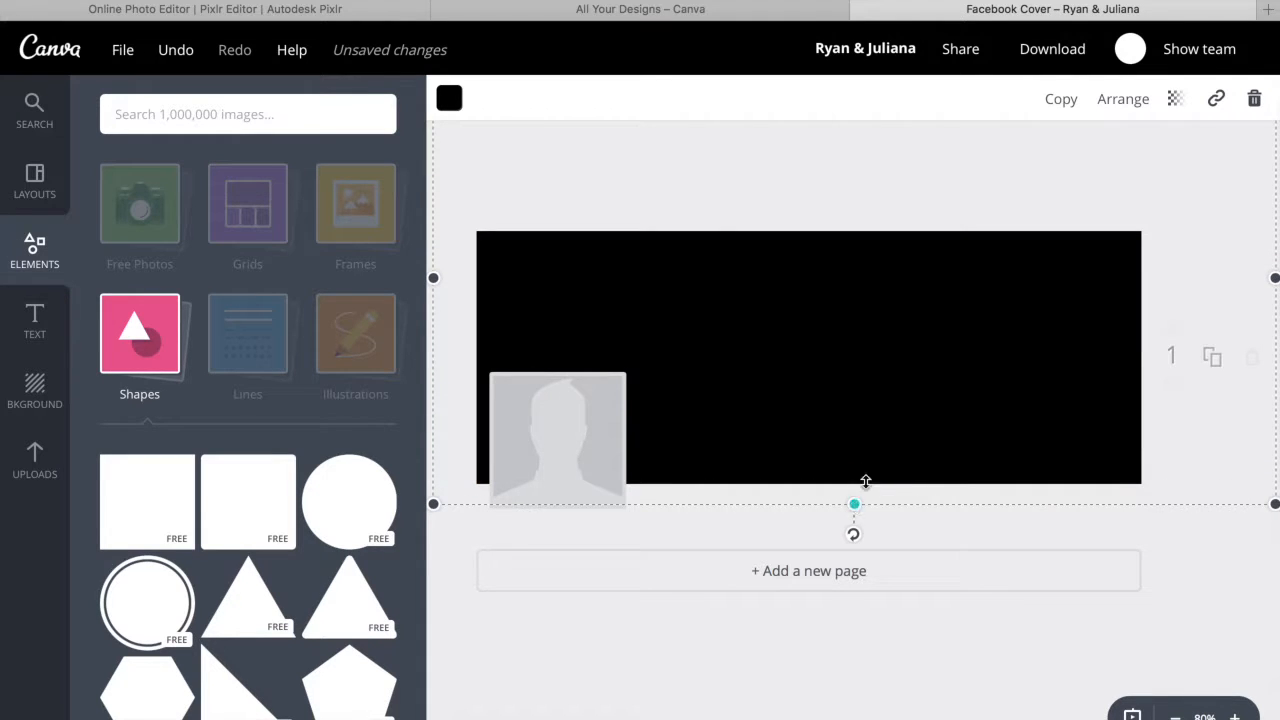
# Set the black shape's transparency to 46 and send it back behind the title, the name and the woman's cutout
pyautogui.click(1172, 104)
pyautogui.moveTo(1122, 160); pyautogui.dragTo(1051, 160)
pyautogui.click(1131, 104)
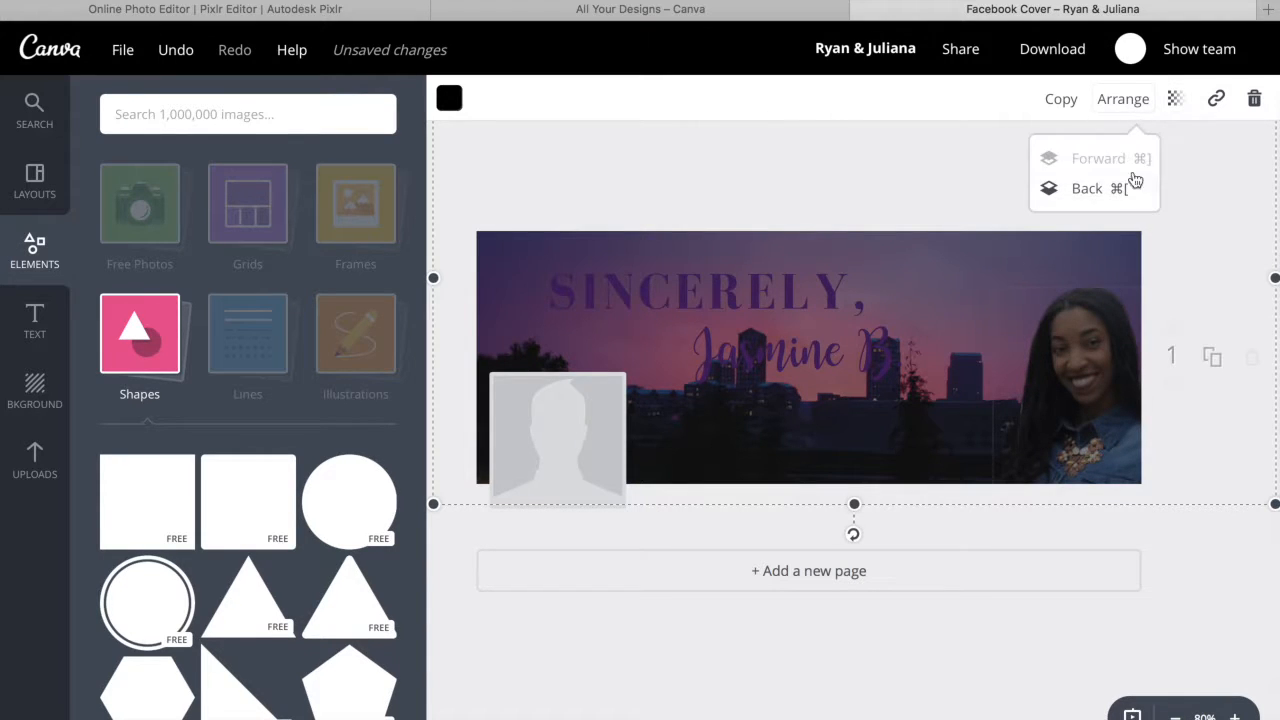
pyautogui.click(1110, 190)
pyautogui.click(1110, 190)
pyautogui.click(1110, 190)
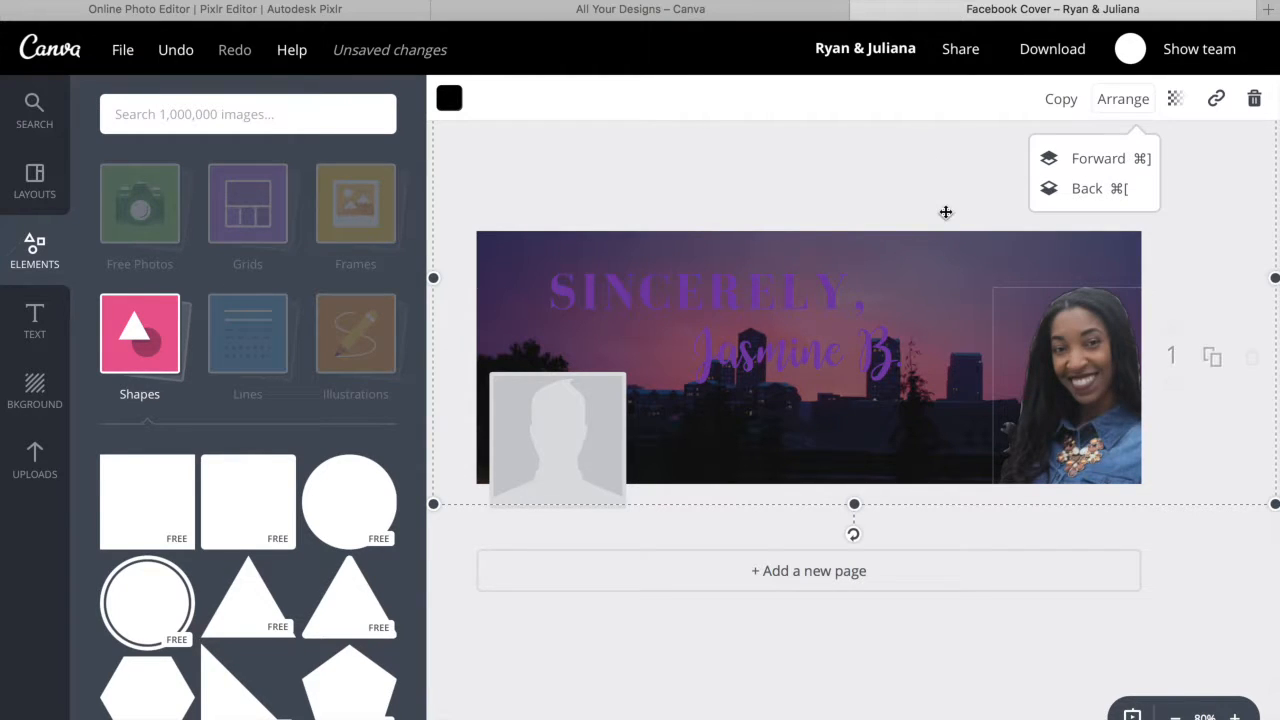
# Lower the black overlay's transparency setting to near its minimum so that the skyline looks much brighter
pyautogui.click(1175, 99)
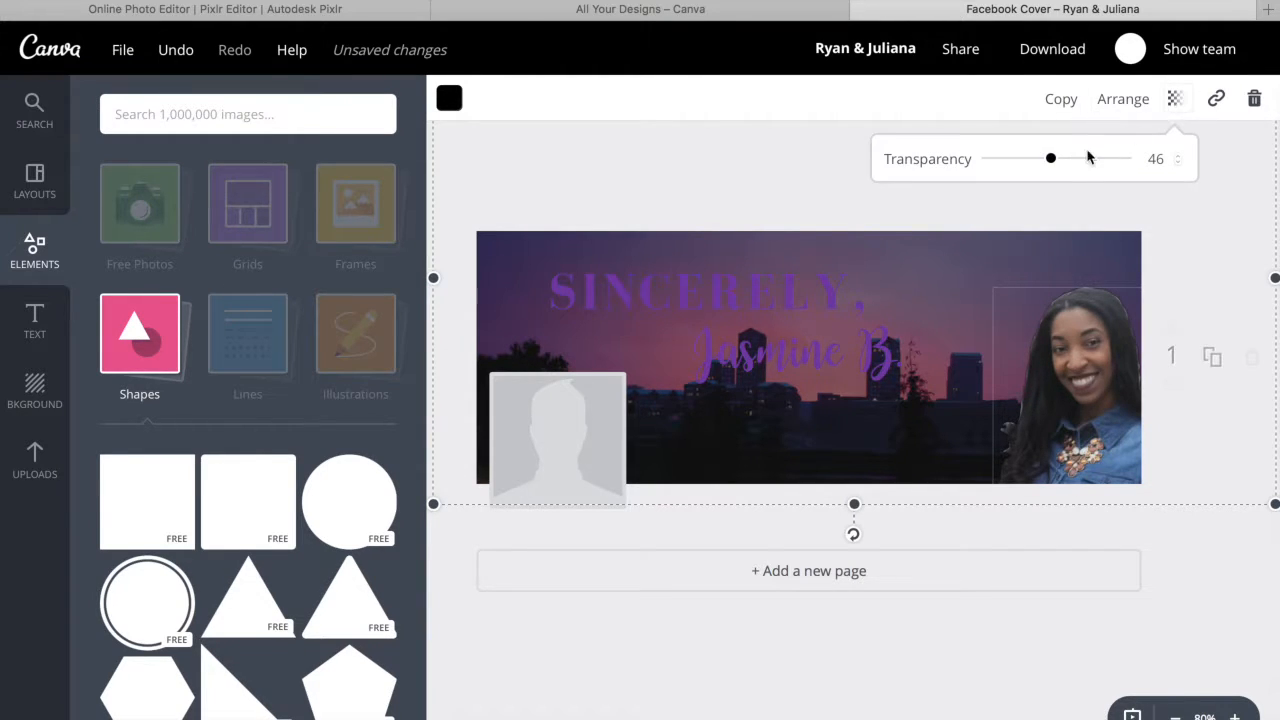
pyautogui.moveTo(1052, 162); pyautogui.dragTo(997, 170)
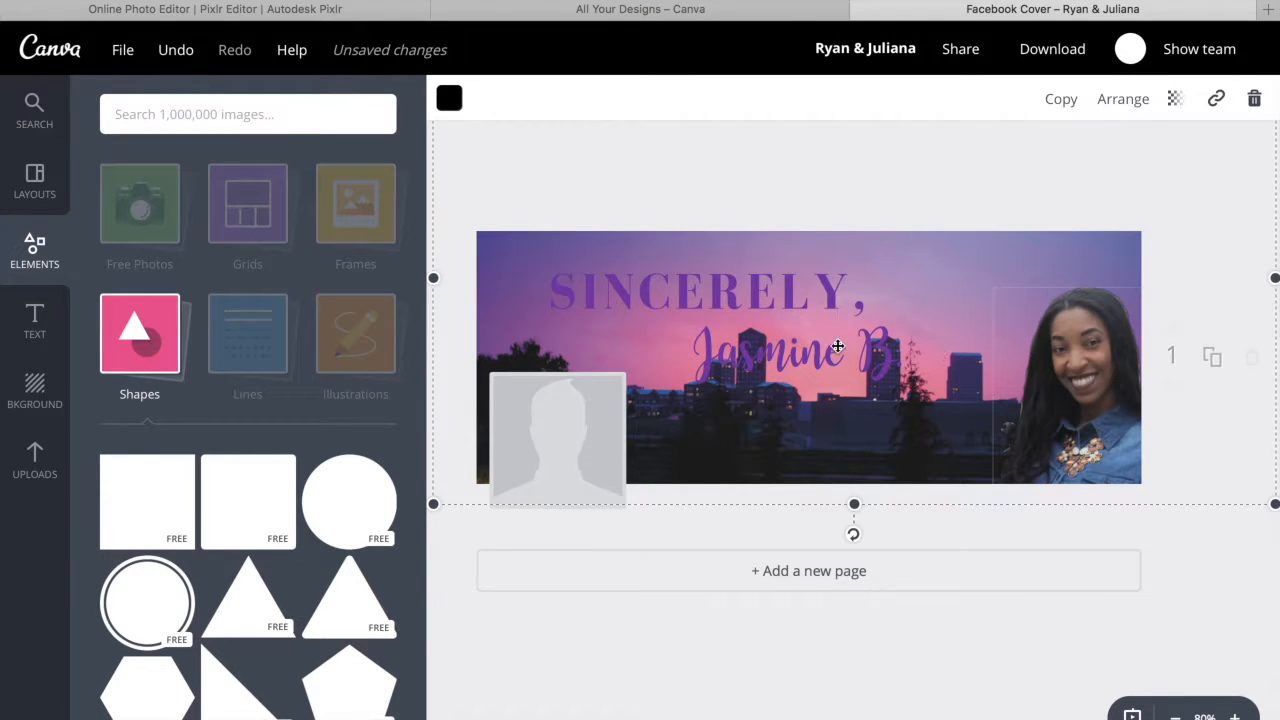
# Move the script name and the SINCERELY title slightly down and to the right on the cover
pyautogui.moveTo(838, 346); pyautogui.dragTo(866, 360)
pyautogui.moveTo(814, 297)
pyautogui.mouseDown()
pyautogui.moveTo(808, 327)
pyautogui.moveTo(808, 309)
pyautogui.mouseUp()
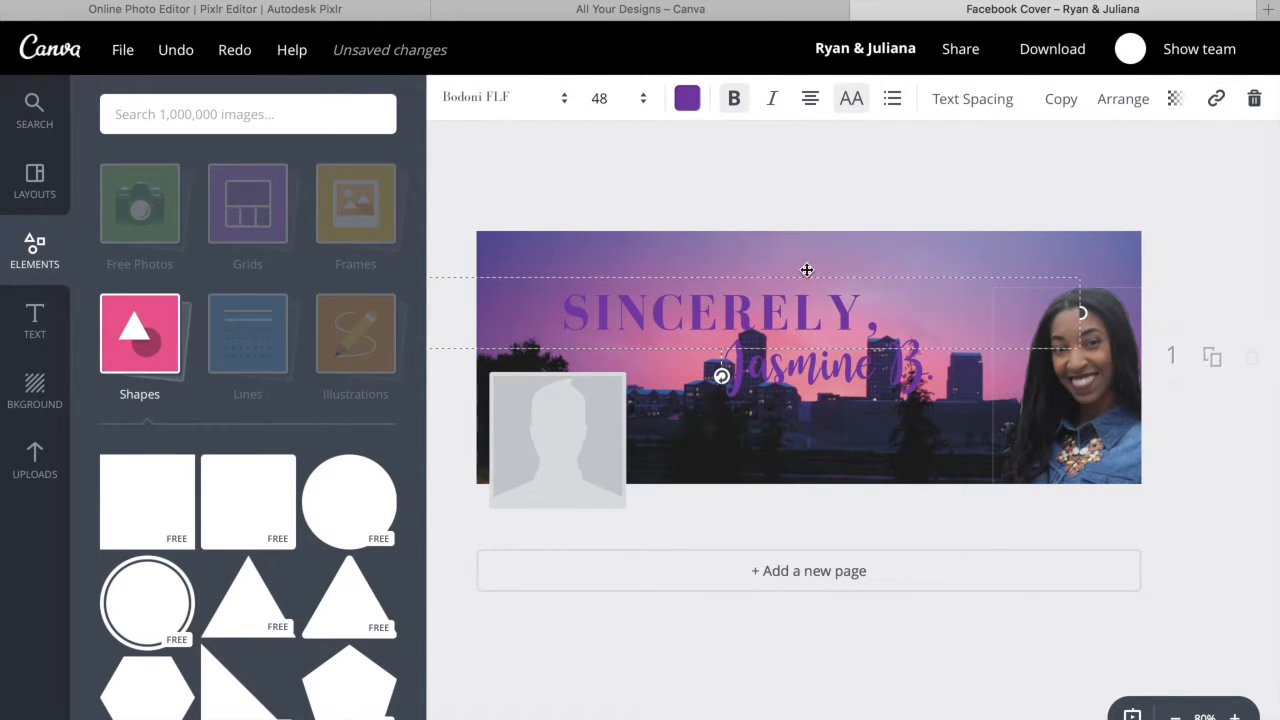
# Try the Montserrat Hairline and Montserrat Light fonts on the SINCERELY title
pyautogui.click(558, 102)
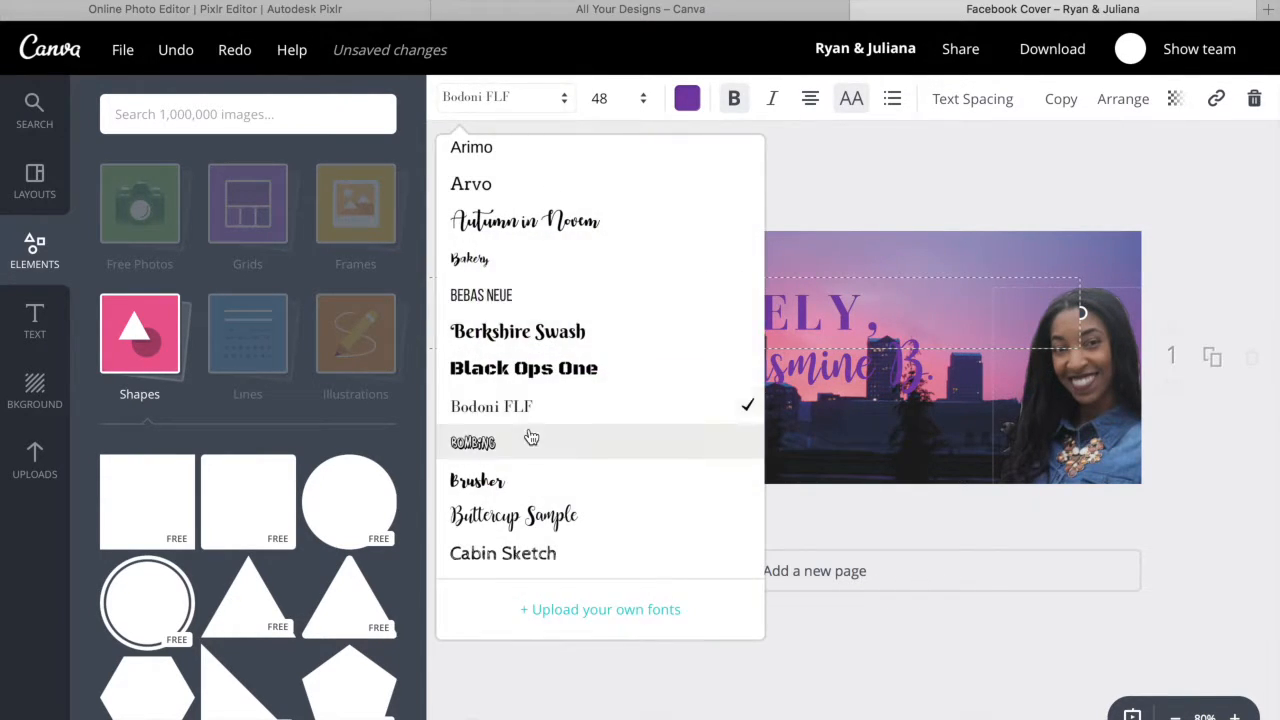
pyautogui.scroll(-10, 529, 437)
pyautogui.scroll(-10, 529, 437)
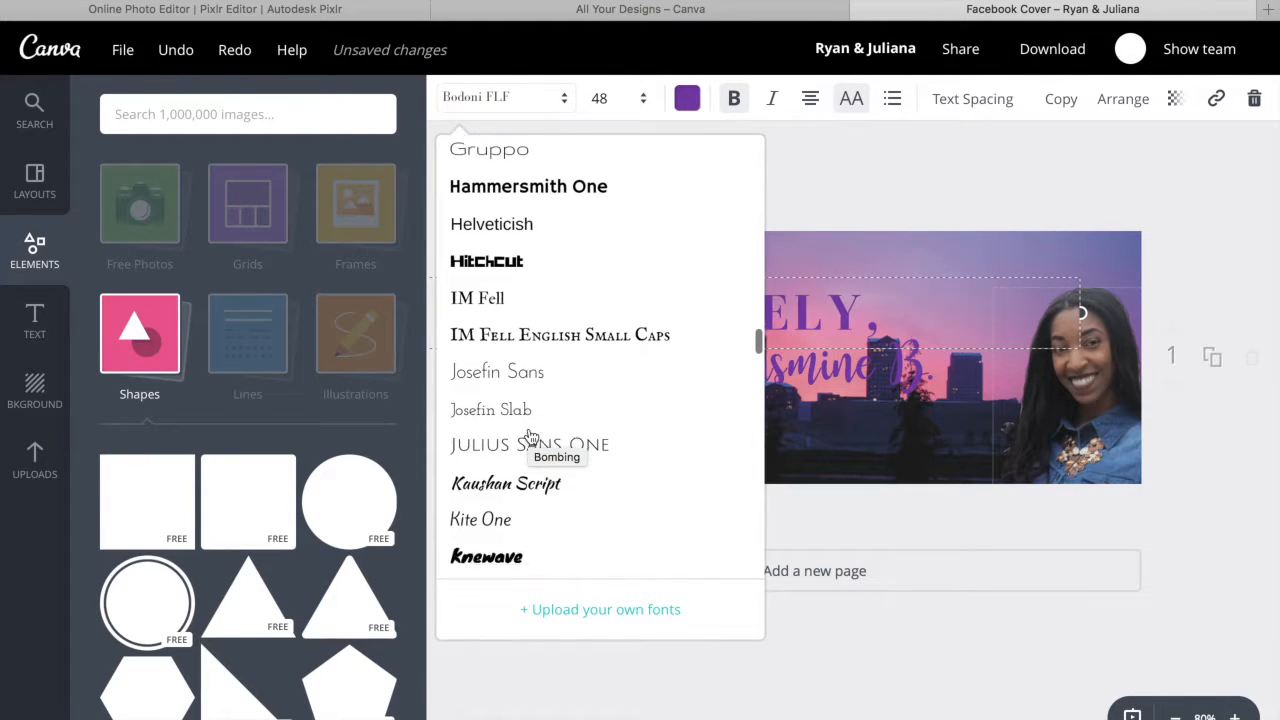
pyautogui.scroll(-8, 529, 437)
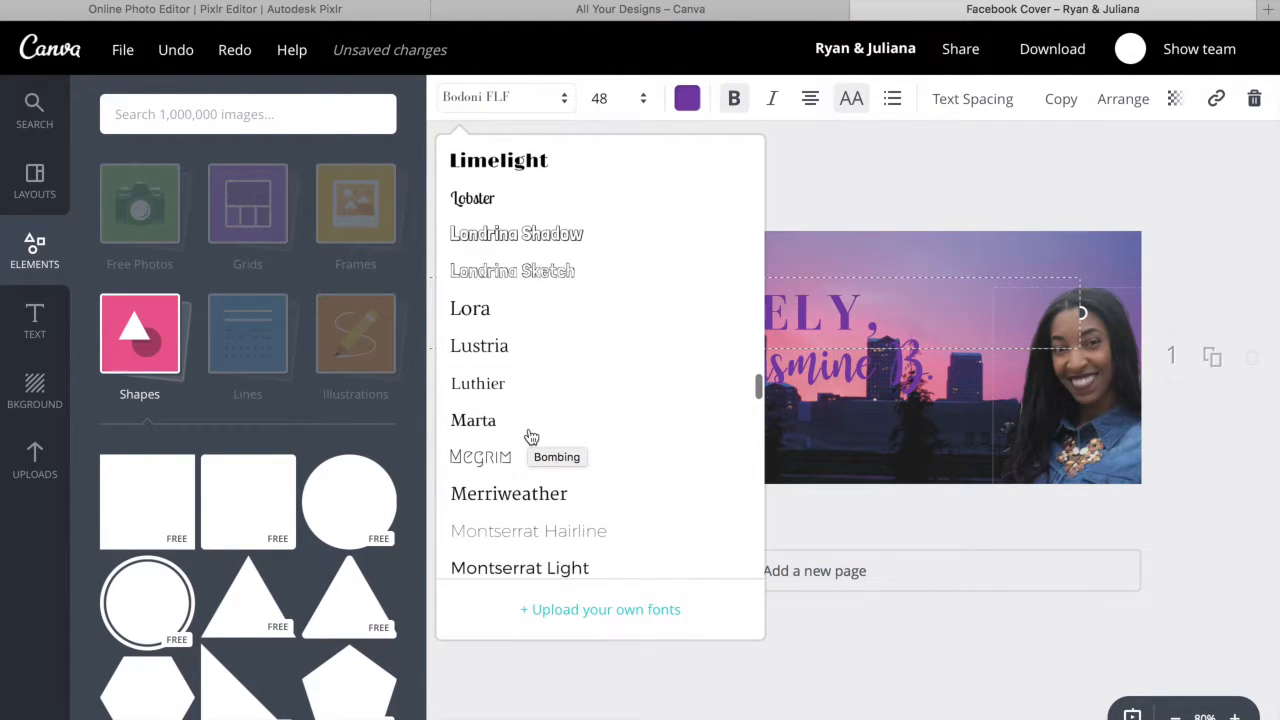
pyautogui.scroll(-1, 529, 437)
pyautogui.click(529, 380)
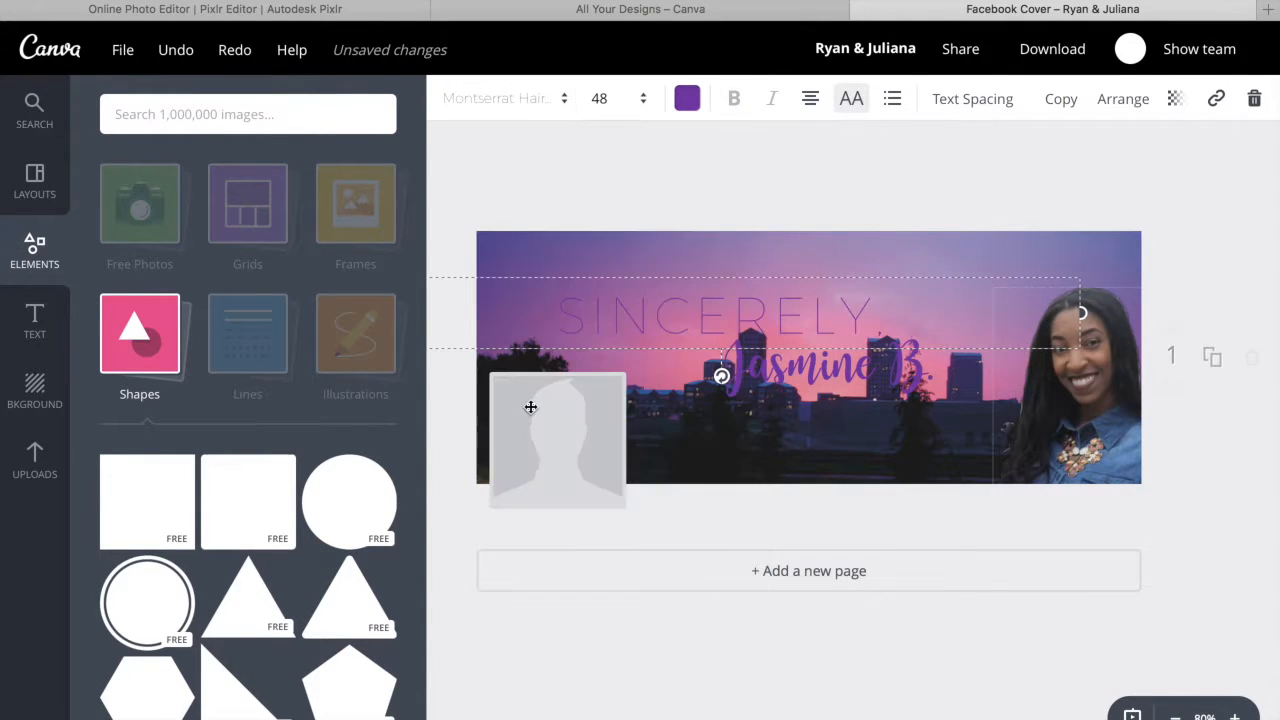
pyautogui.click(506, 99)
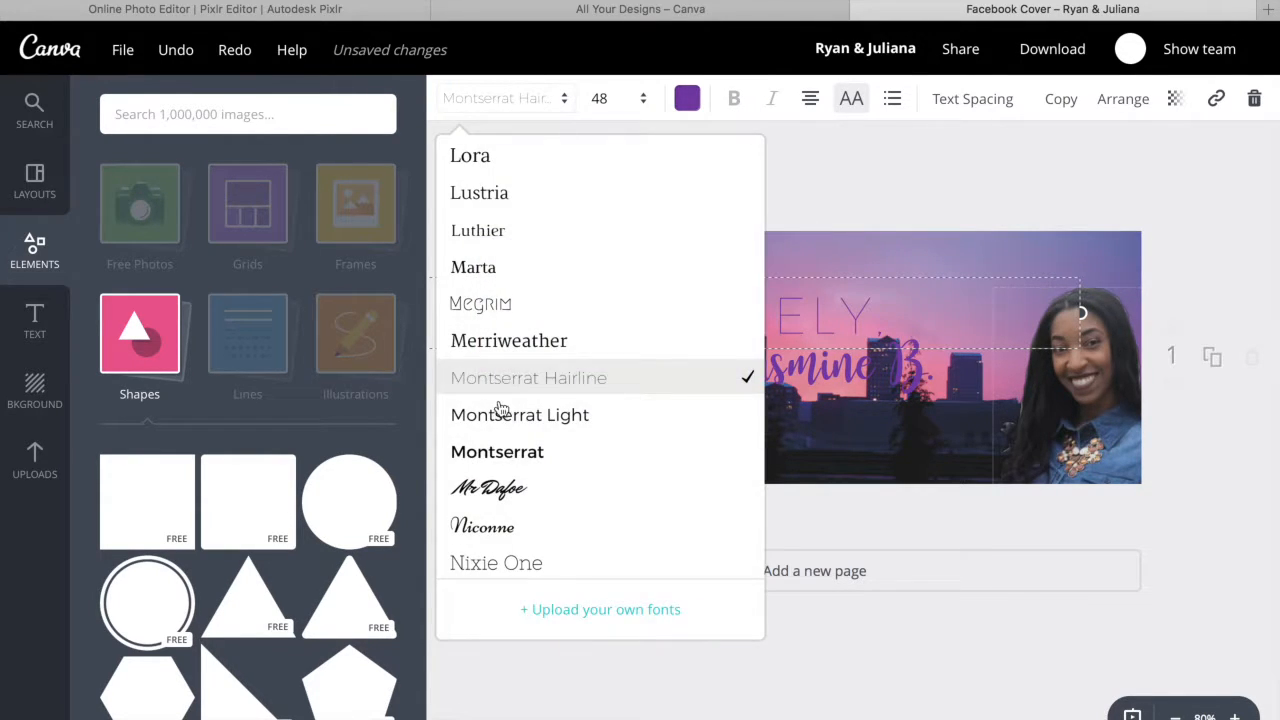
pyautogui.click(509, 416)
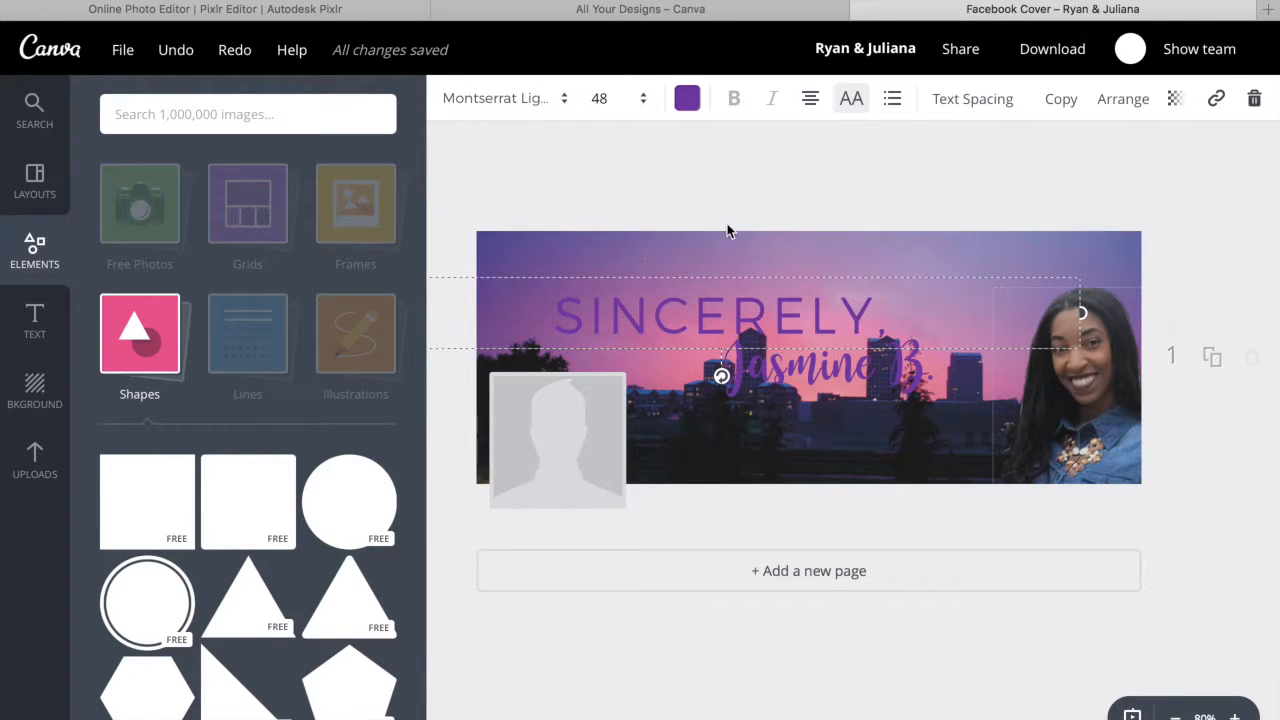
# Try the title in mixed case and in the Montserrat font, then restore the all-capitals style
pyautogui.click(853, 100)
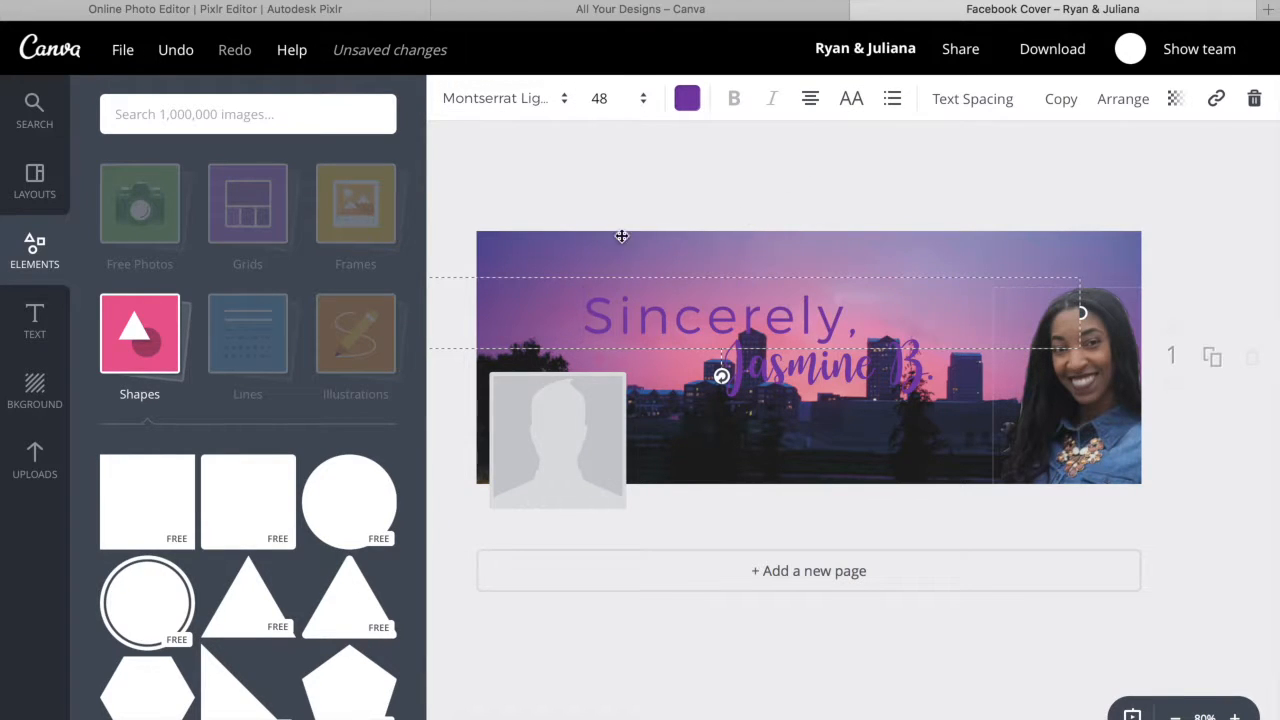
pyautogui.click(545, 109)
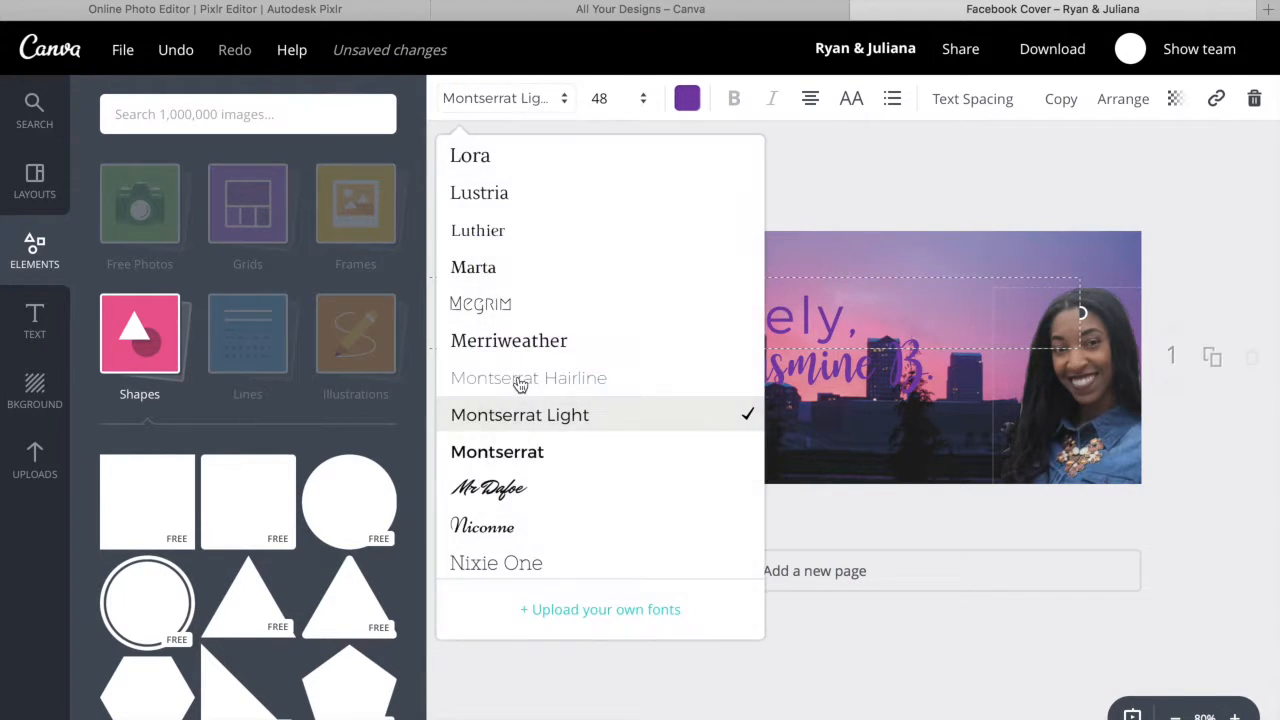
pyautogui.click(520, 457)
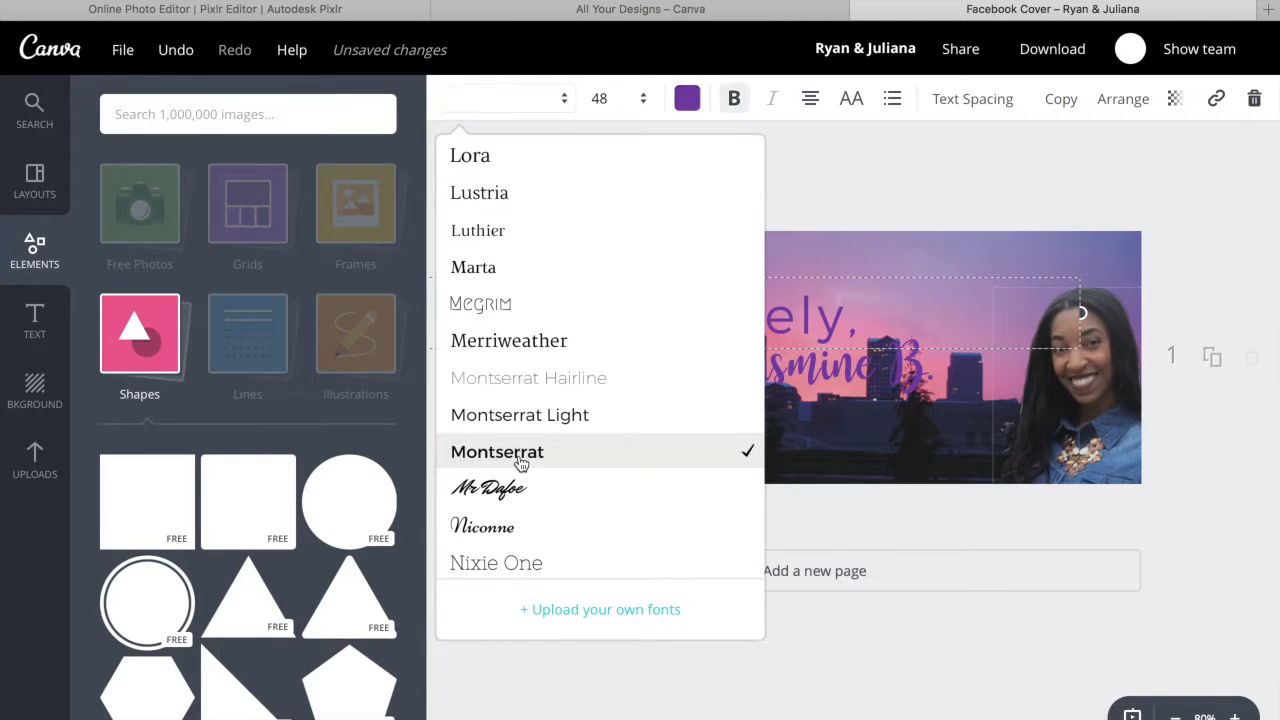
pyautogui.click(851, 98)
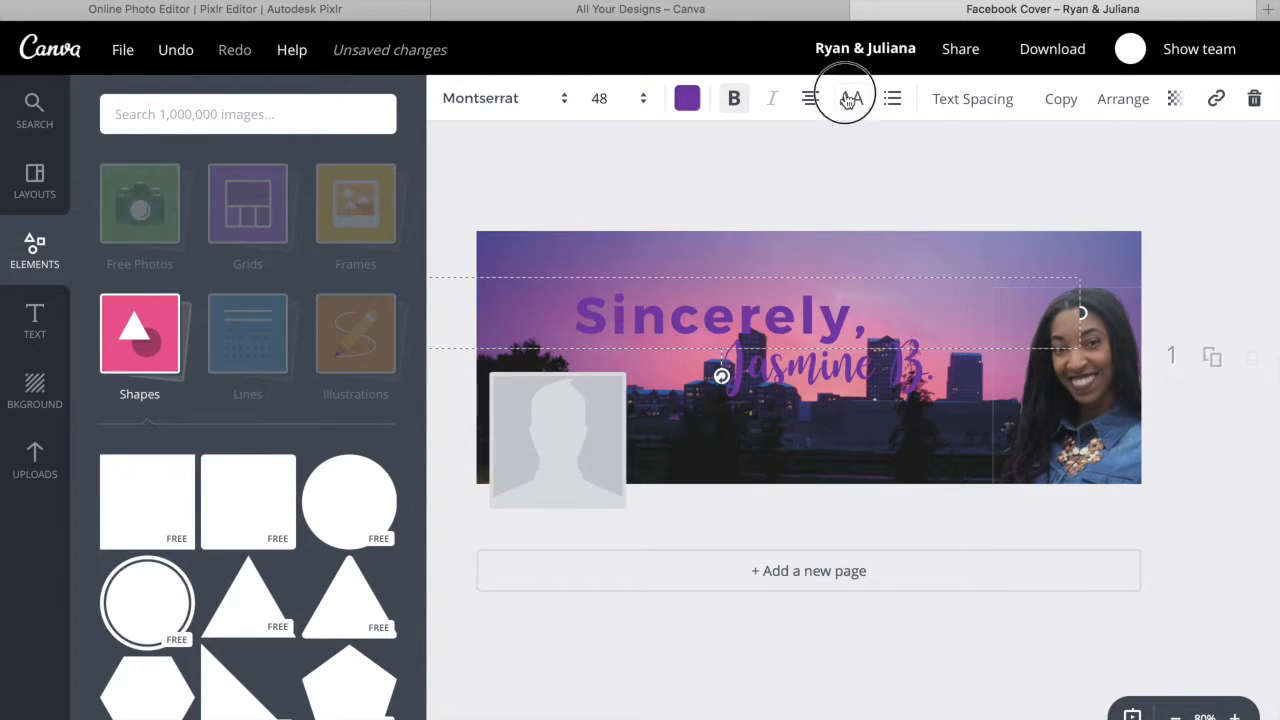
# Set the SINCERELY title's font to Merriweather and its colour to white
pyautogui.click(558, 108)
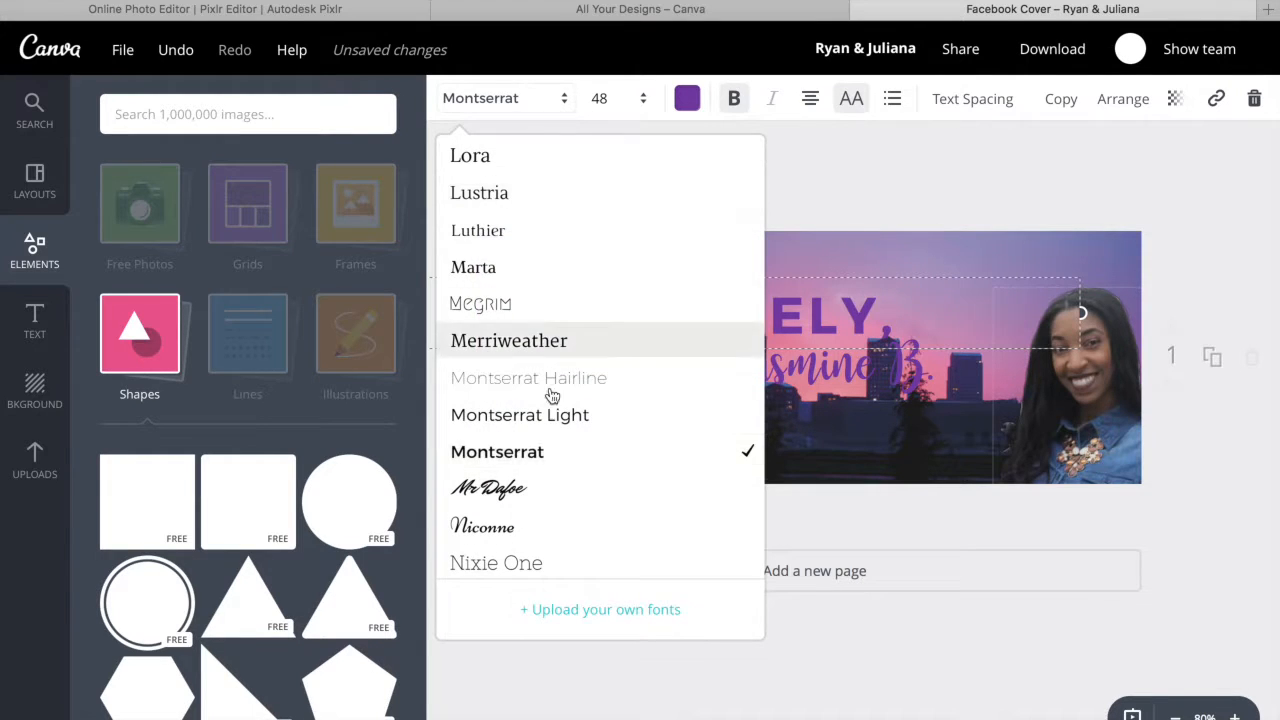
pyautogui.click(543, 354)
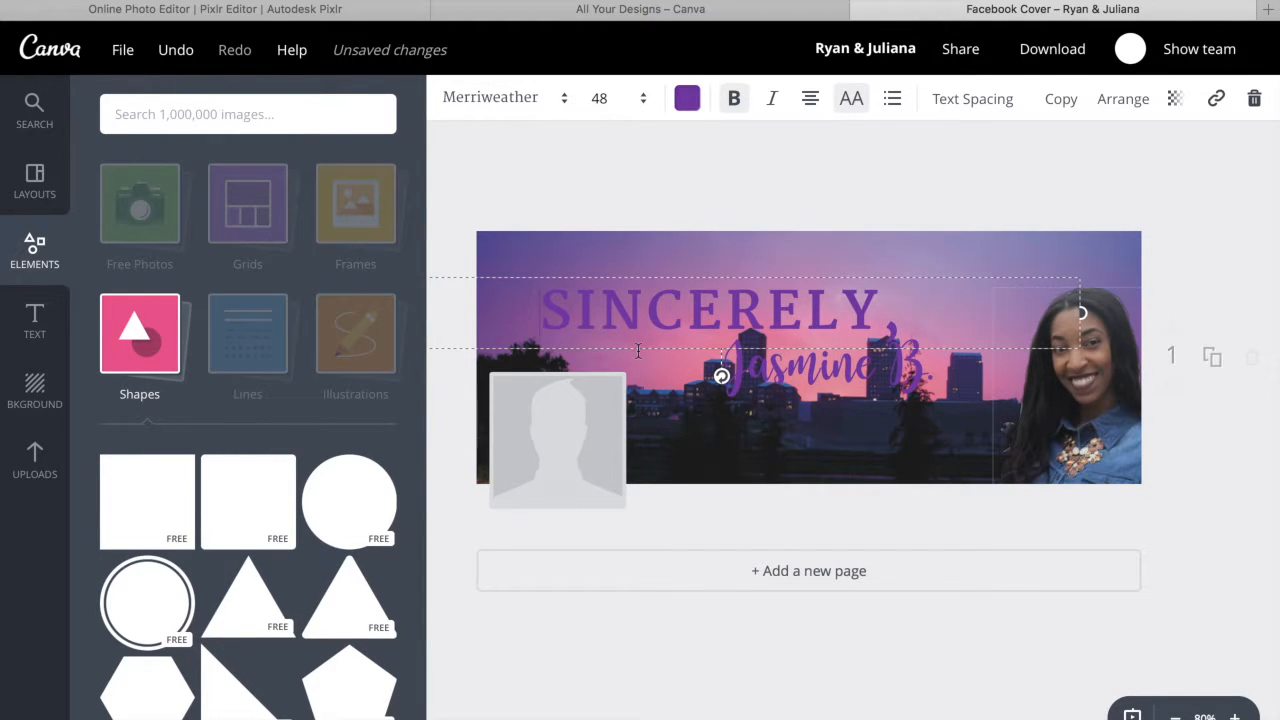
pyautogui.click(820, 370)
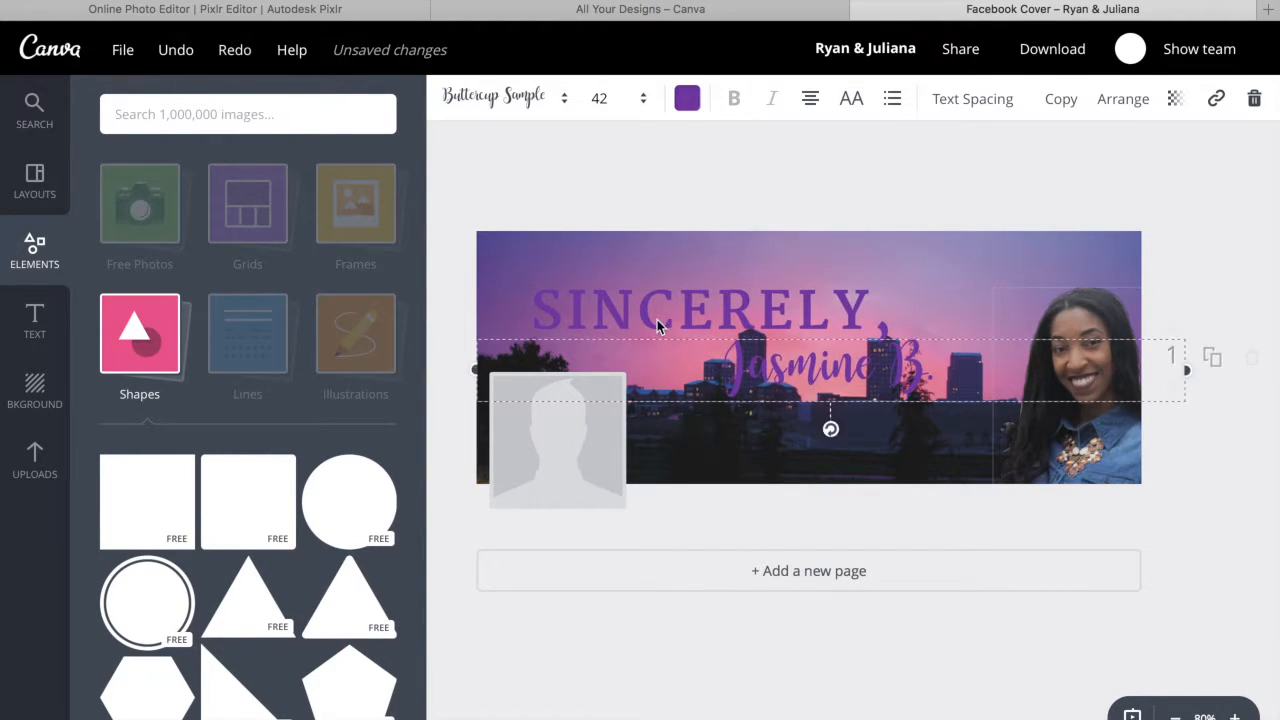
pyautogui.click(591, 308)
pyautogui.click(686, 98)
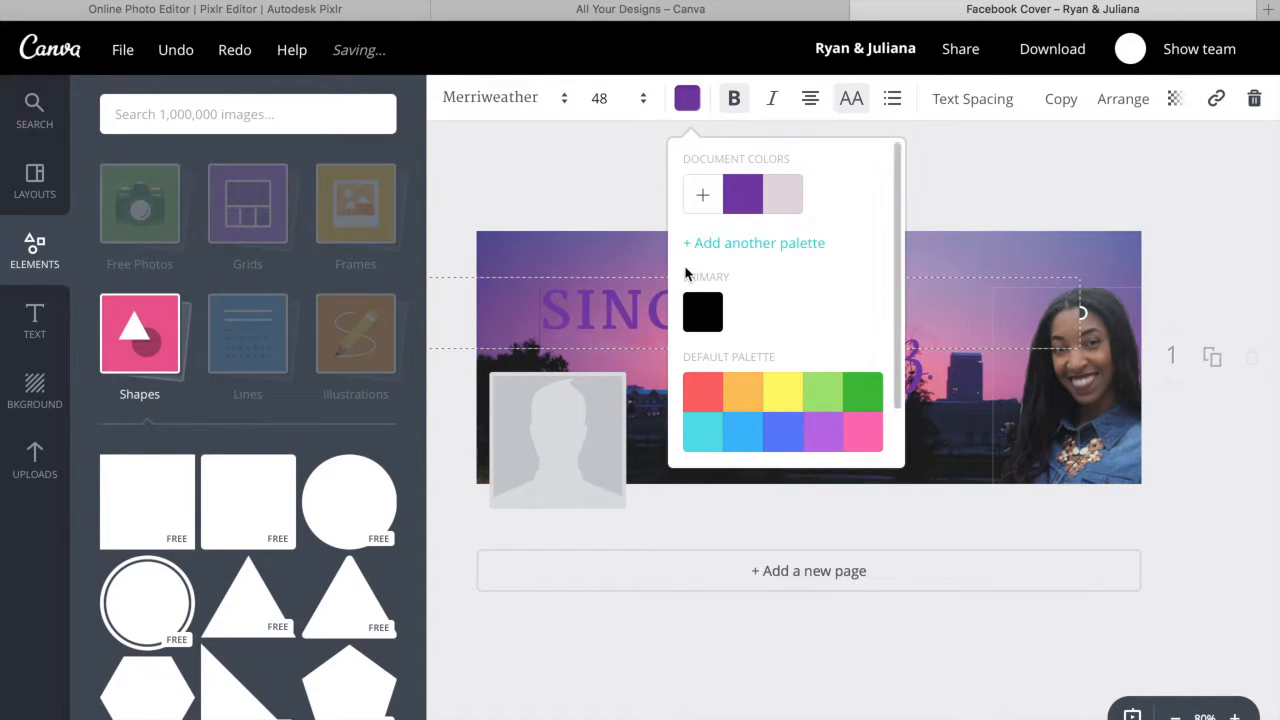
pyautogui.scroll(-2, 793, 332)
pyautogui.click(870, 445)
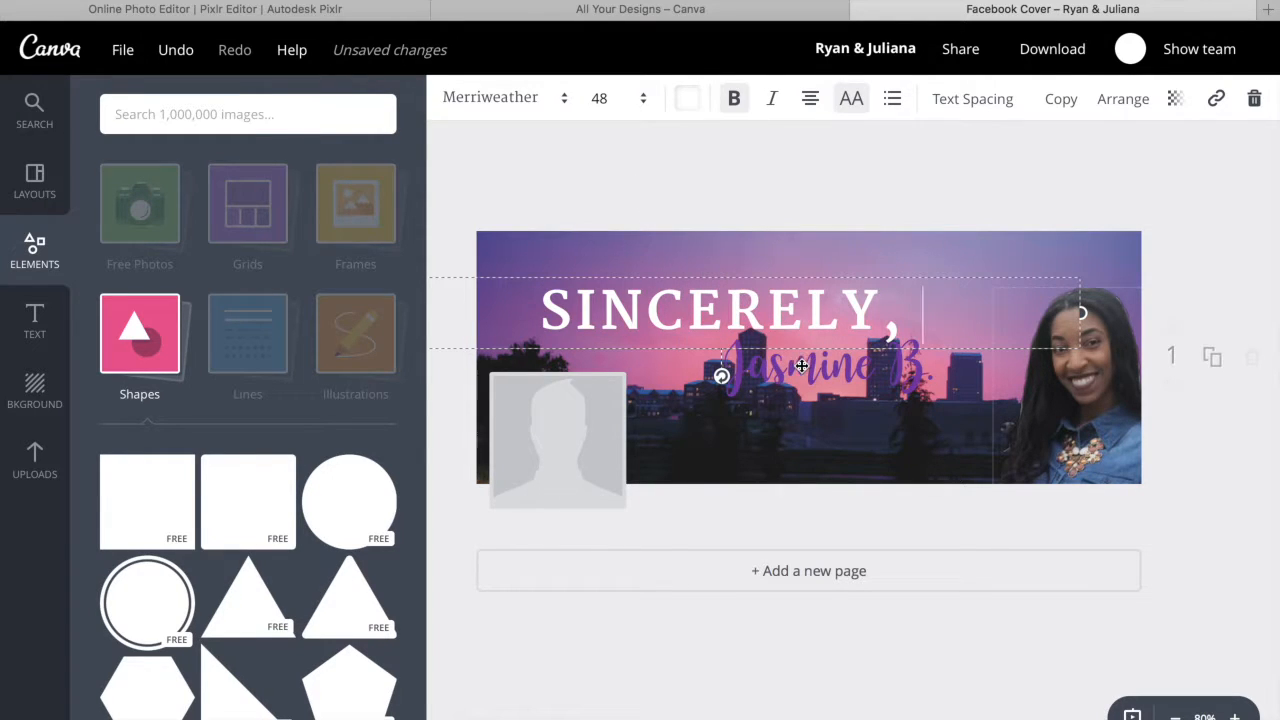
# Change the script name's colour to white to match the title
pyautogui.click(804, 368)
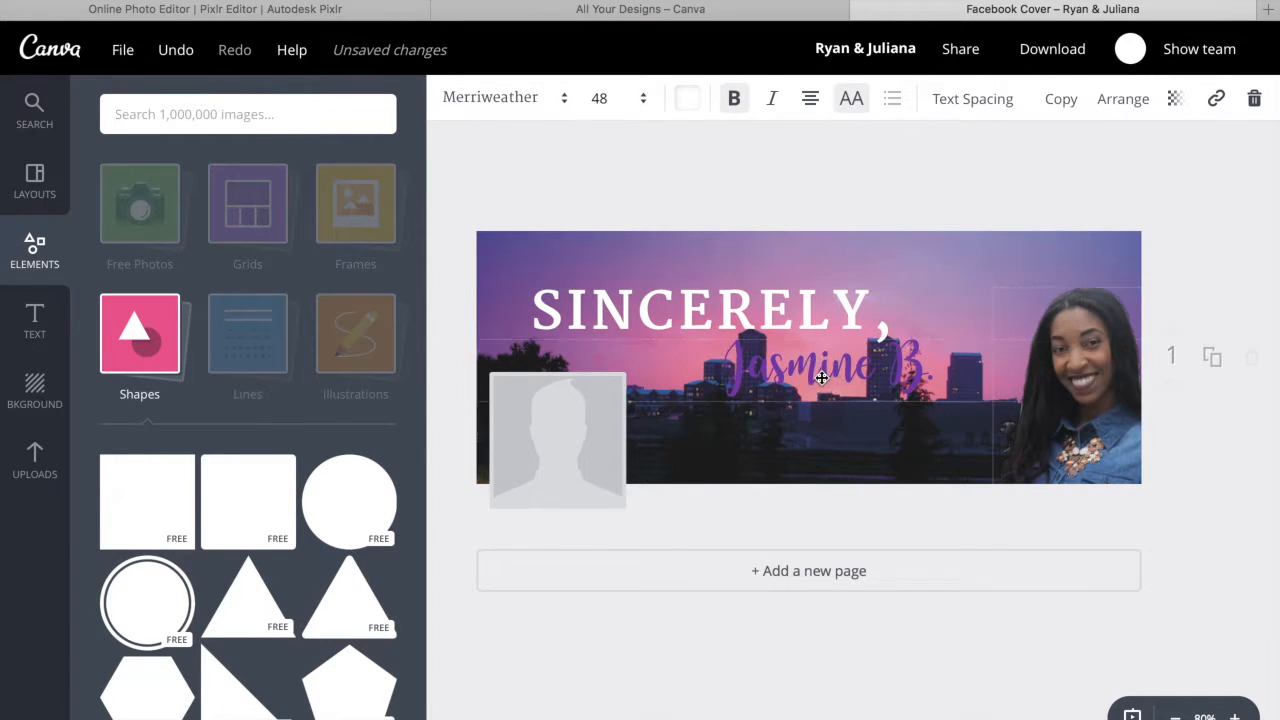
pyautogui.click(685, 105)
pyautogui.scroll(-2, 823, 394)
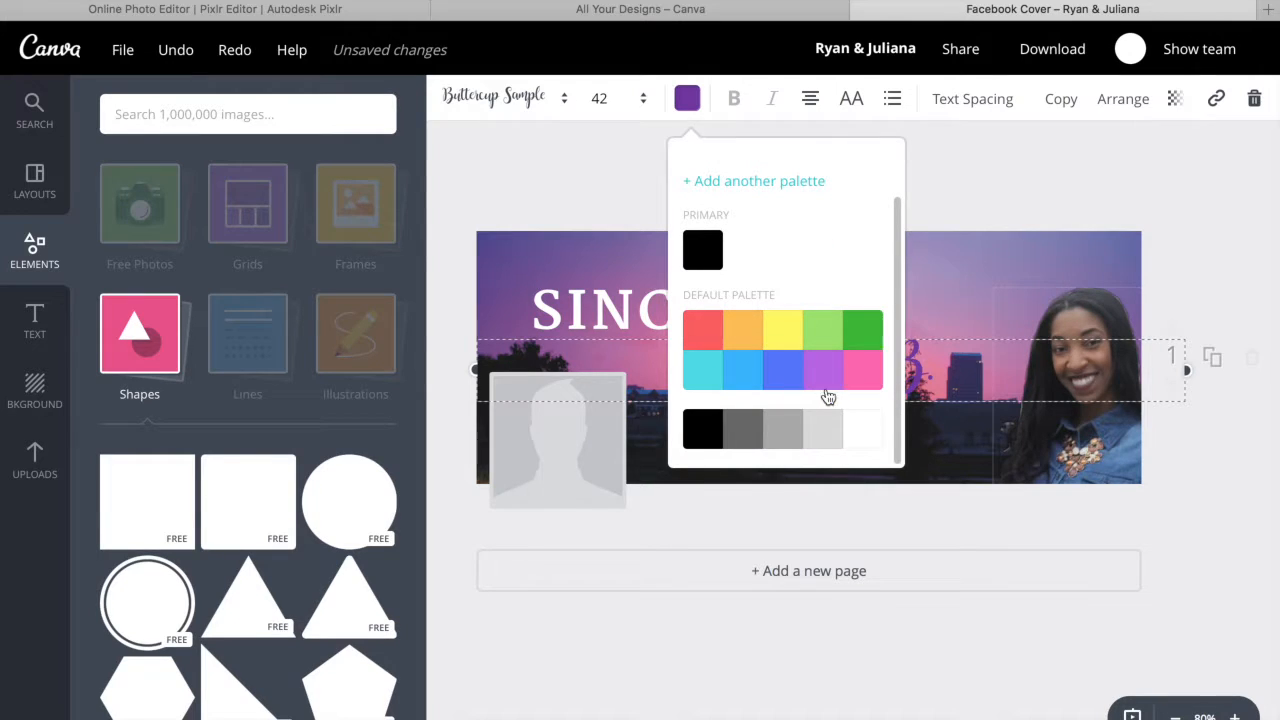
pyautogui.click(863, 445)
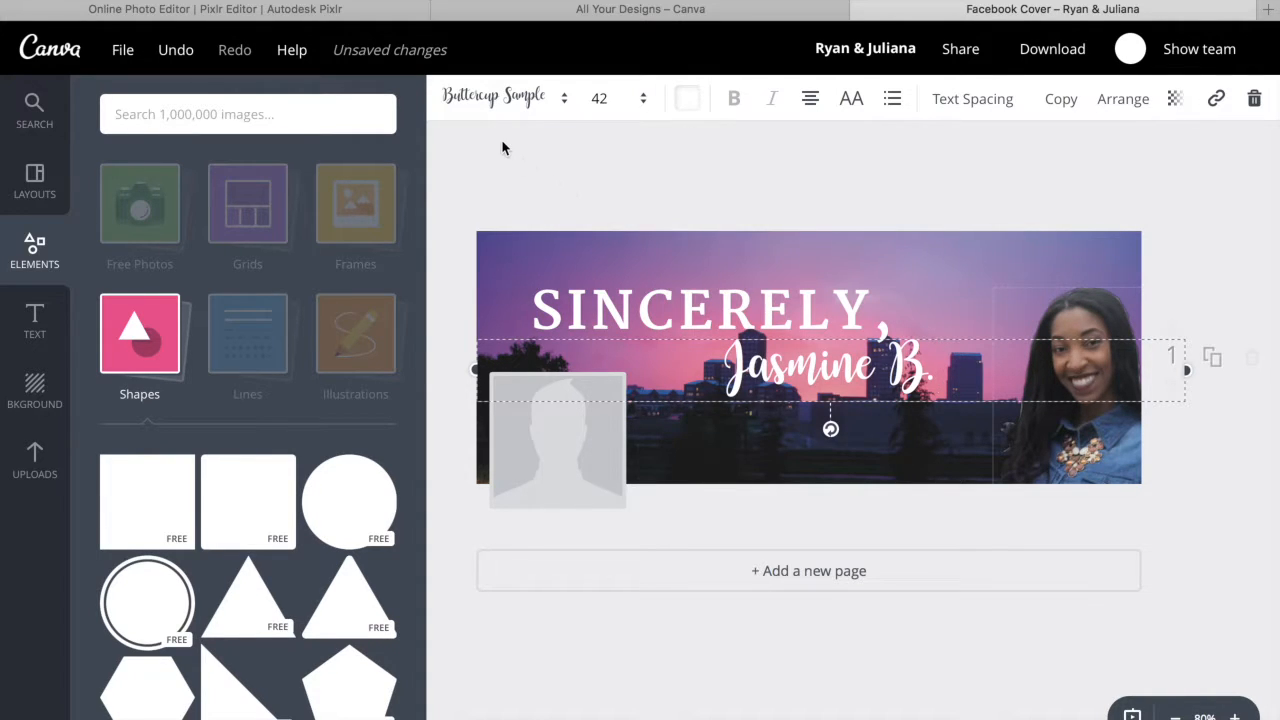
# Enlarge the script name, trying size 56 and settling on font size 64, and deselect it
pyautogui.click(641, 108)
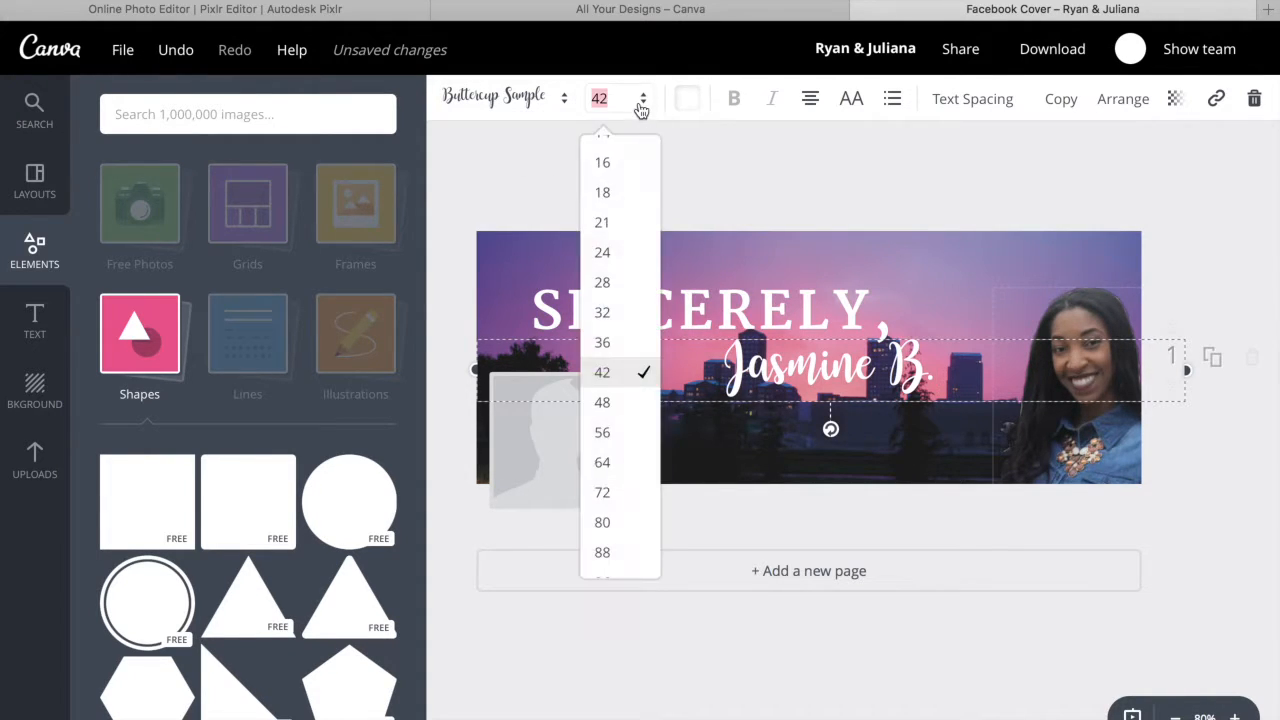
pyautogui.click(607, 432)
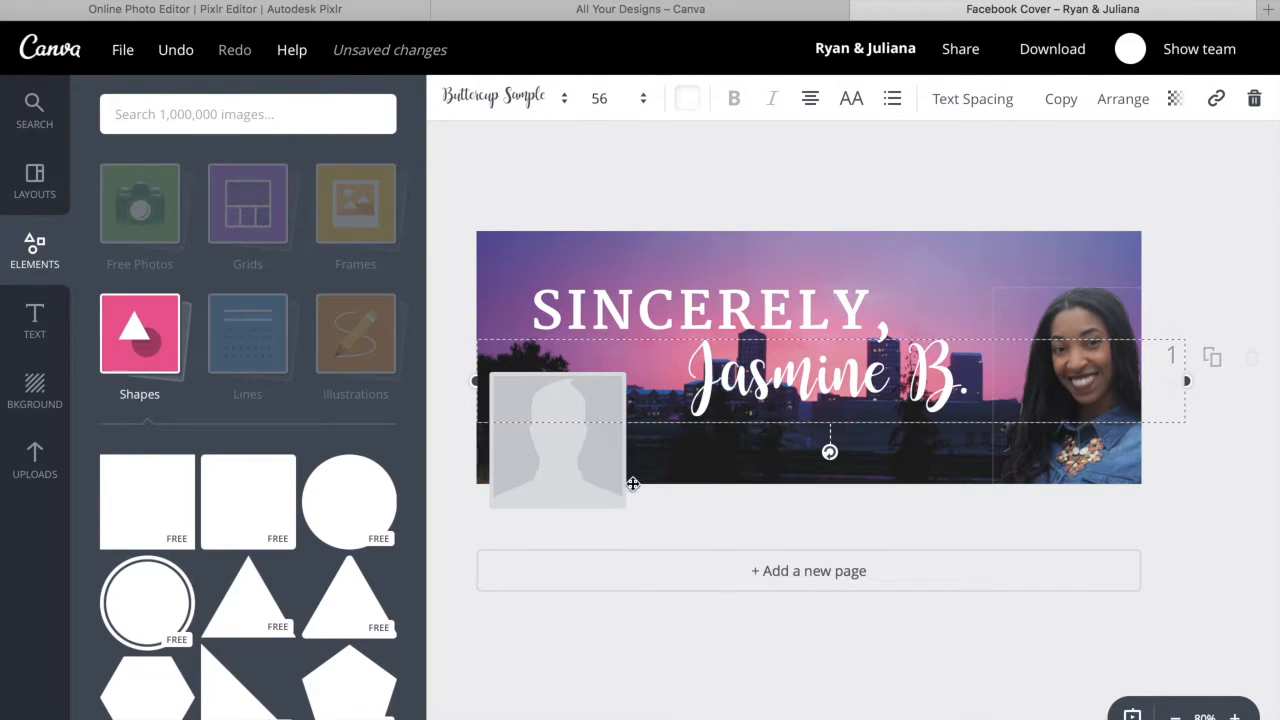
pyautogui.click(620, 106)
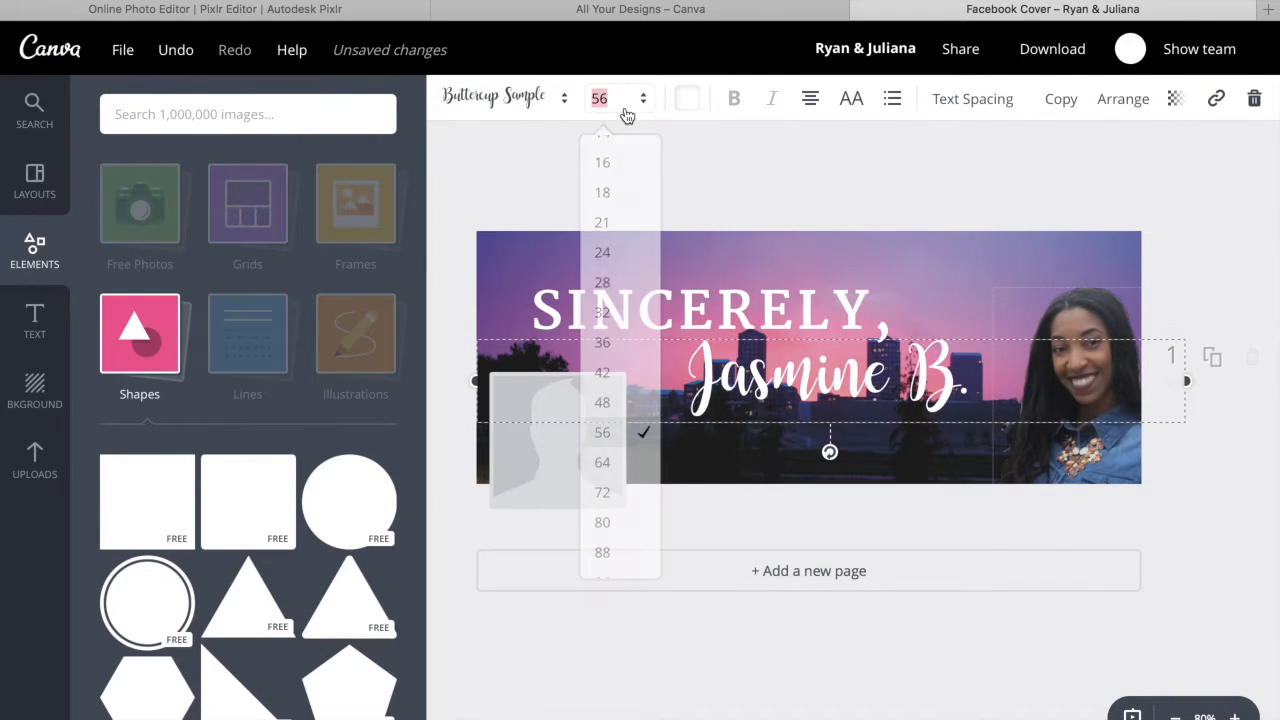
pyautogui.click(604, 463)
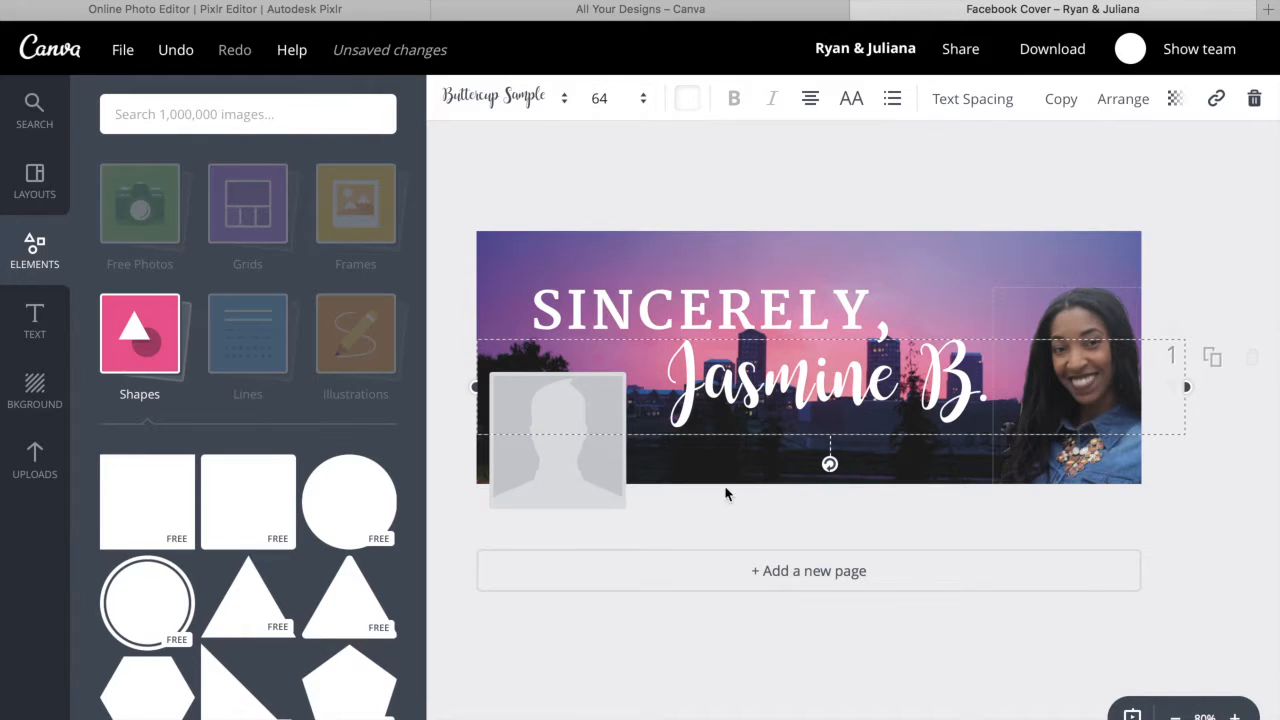
pyautogui.click(569, 649)
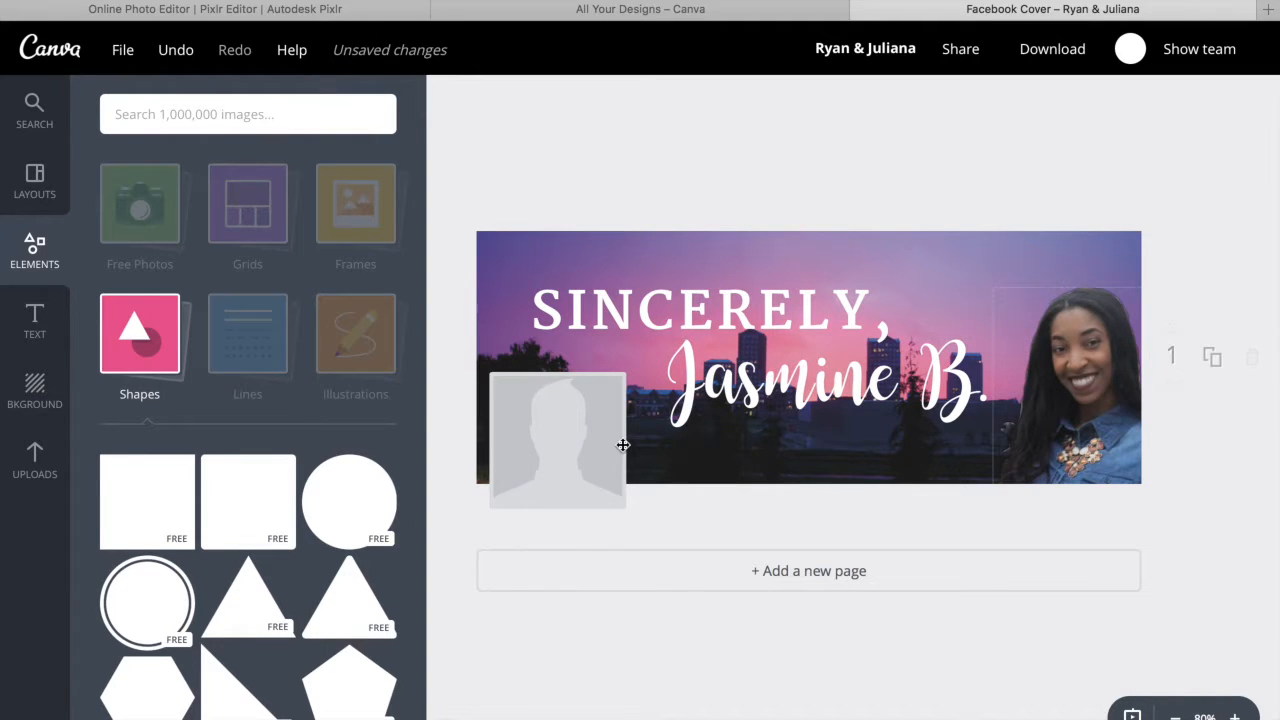
# Tighten the letter spacing of the SINCERELY title so that its letters sit close together
pyautogui.click(722, 313)
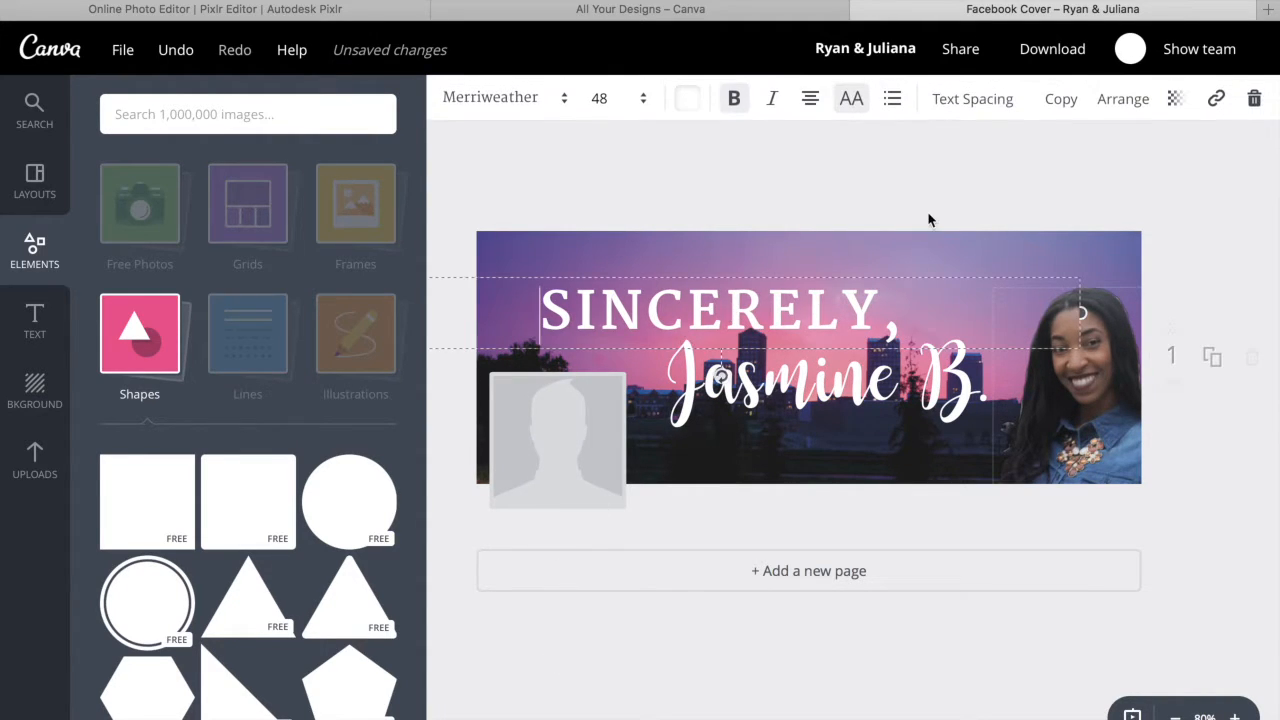
pyautogui.click(985, 99)
pyautogui.moveTo(1082, 163); pyautogui.dragTo(1060, 164)
pyautogui.click(1201, 247)
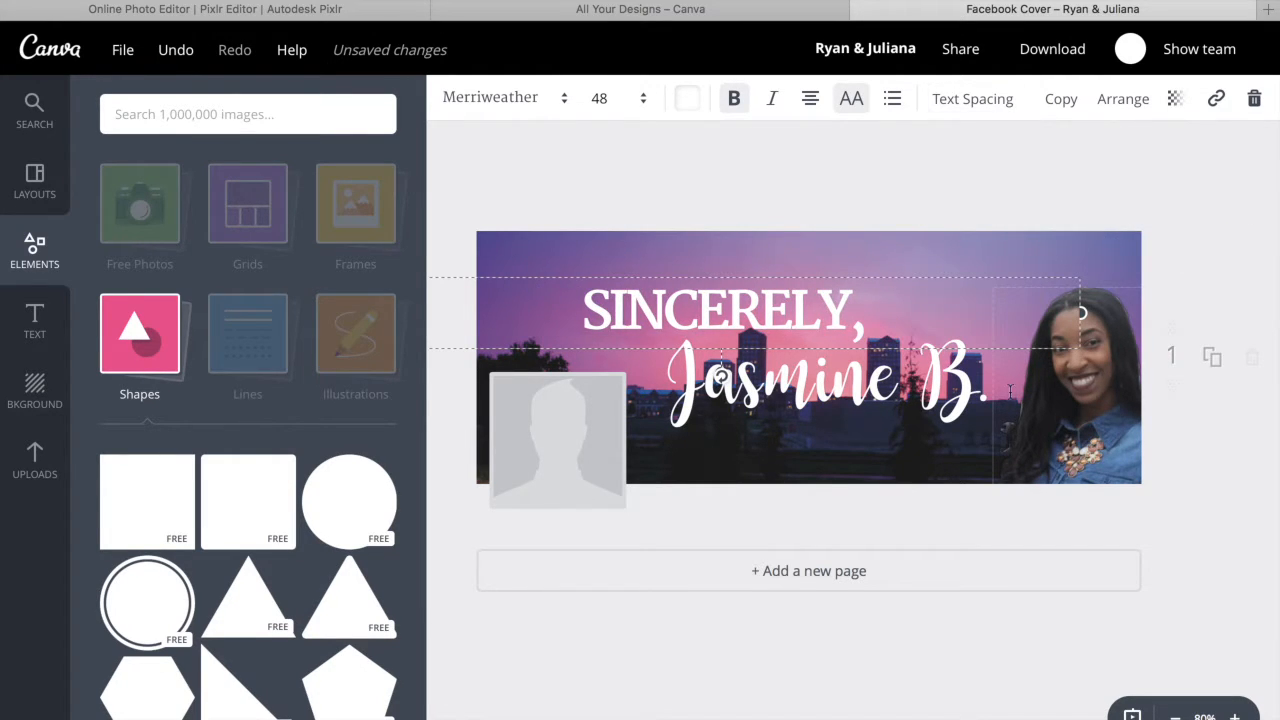
pyautogui.click(1184, 548)
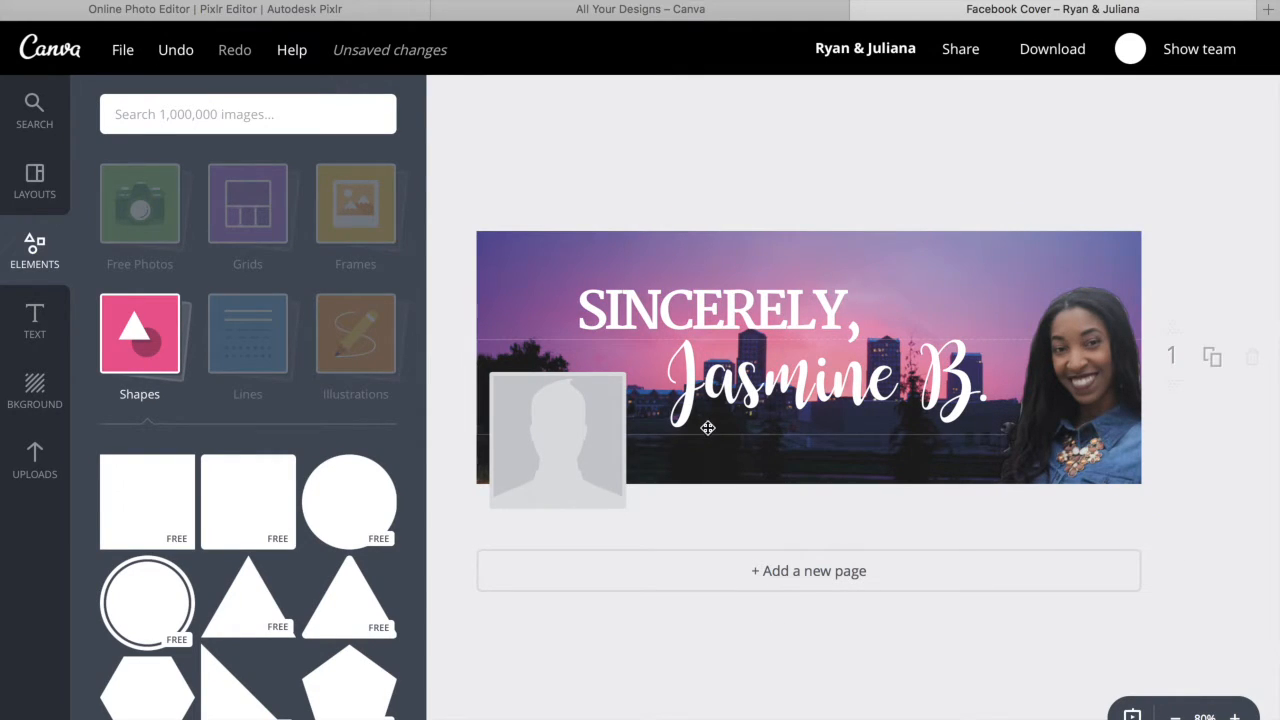
# Shift the script name slightly left beneath the title and nudge the woman's cutout at the cover's right edge
pyautogui.moveTo(785, 398); pyautogui.dragTo(766, 398)
pyautogui.moveTo(1104, 393); pyautogui.dragTo(1106, 398)
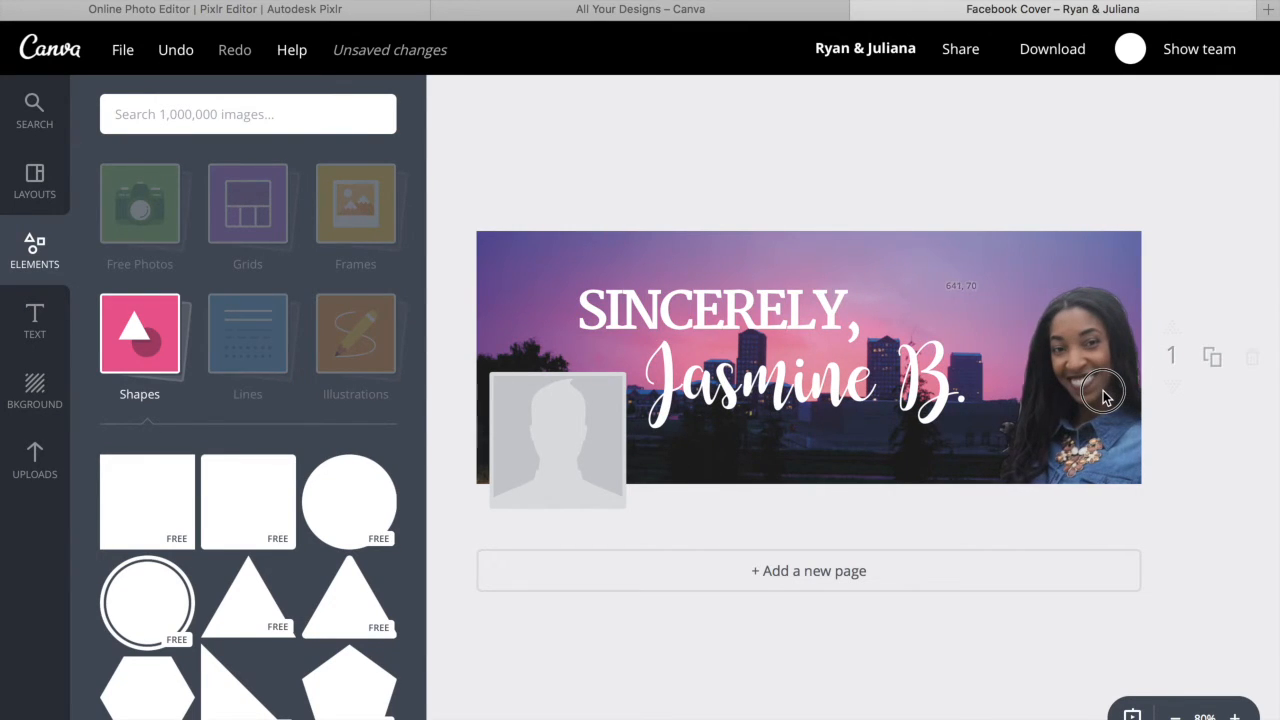